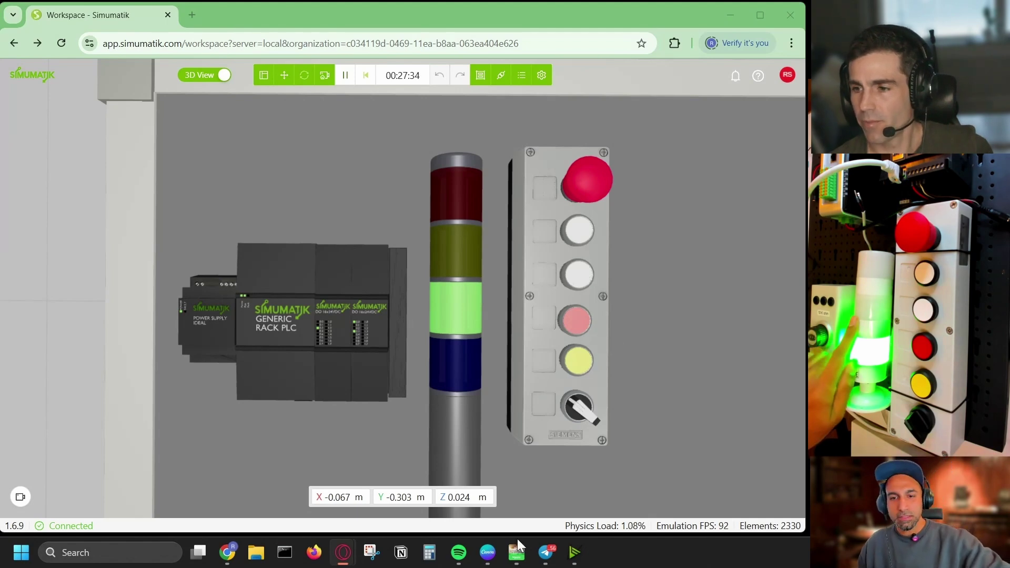
Switch to EcoStruxure Machine Expert - Basic, dismiss the disconnection notice, log in to the controller at 192.168.178.99 again and reopen the ladder program
mouse_move(517, 549)
click(513, 435)
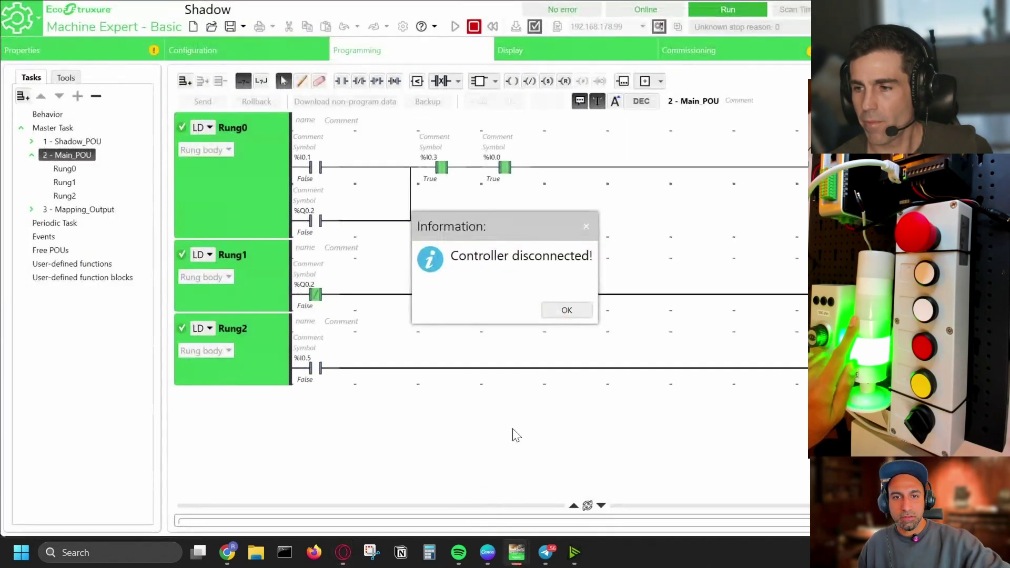
click(568, 312)
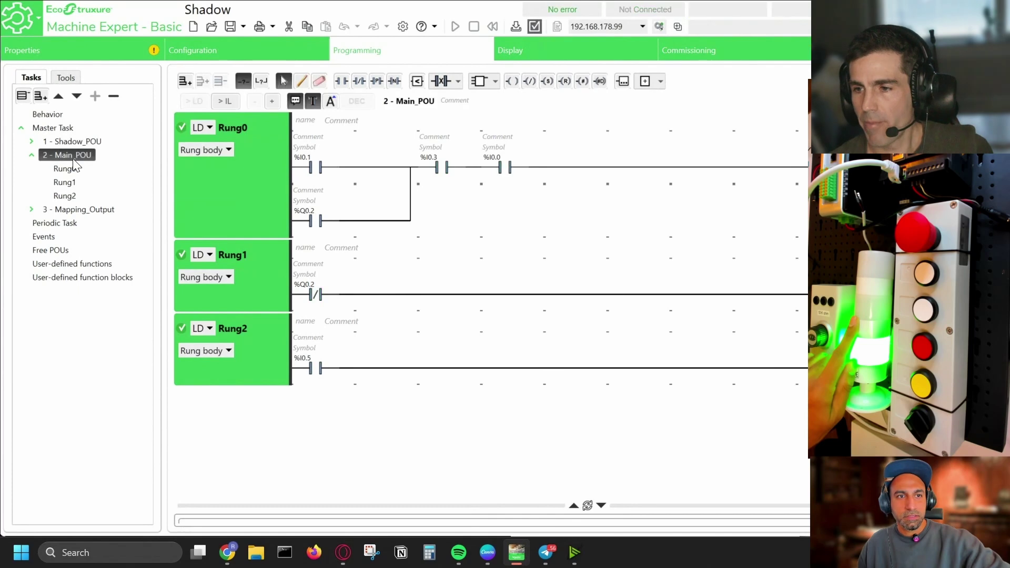
click(705, 51)
click(660, 92)
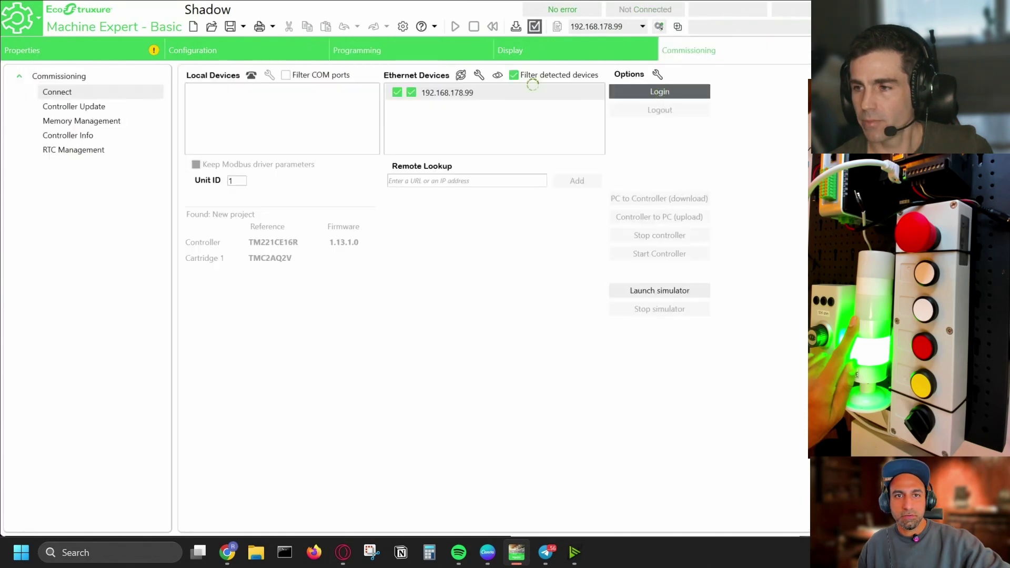
click(422, 54)
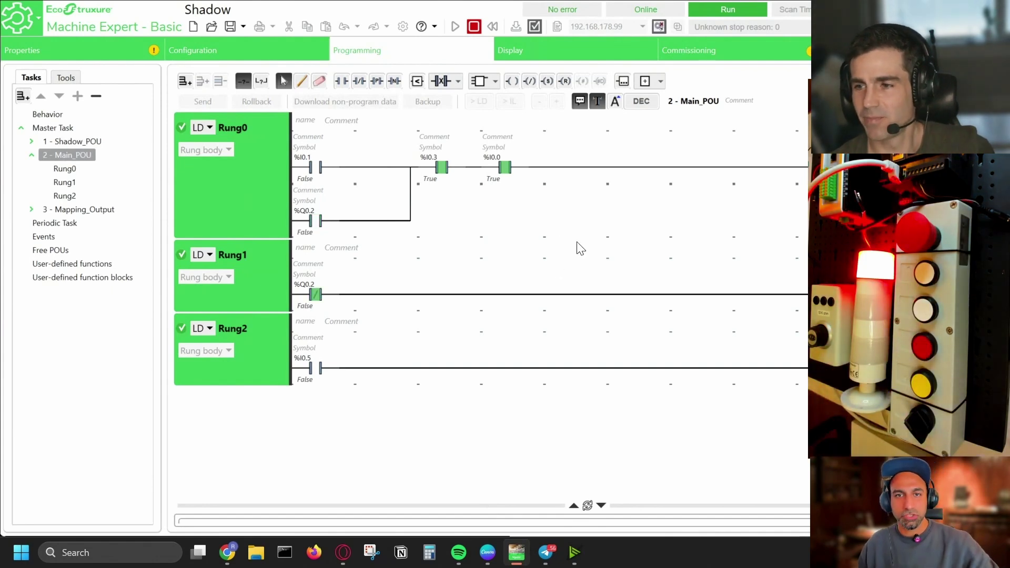
Switch to the Simumatik workspace and examine the emergency stop, first white push button and light beacon during the physical panel test
key(alt+Tab)
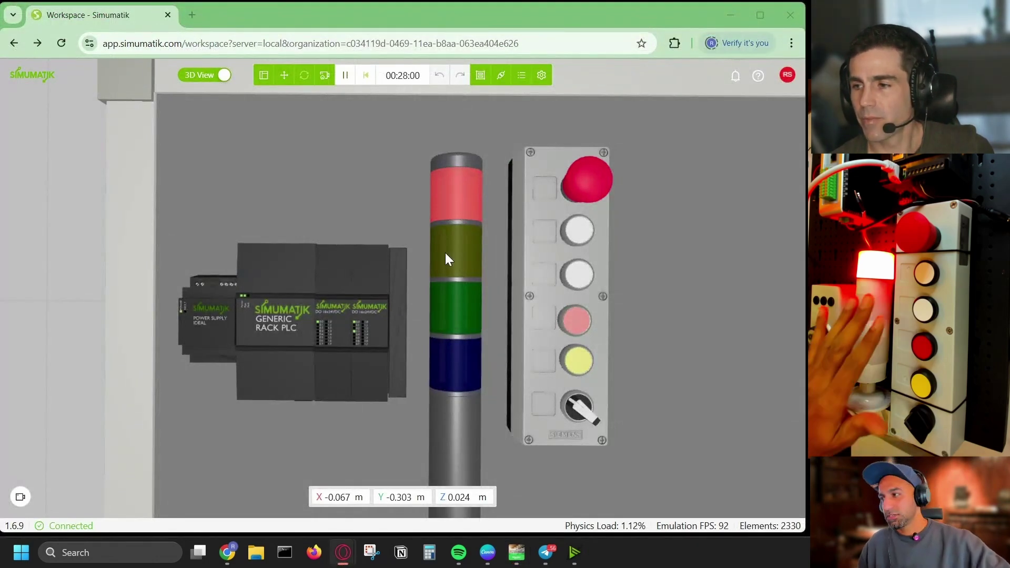
click(554, 198)
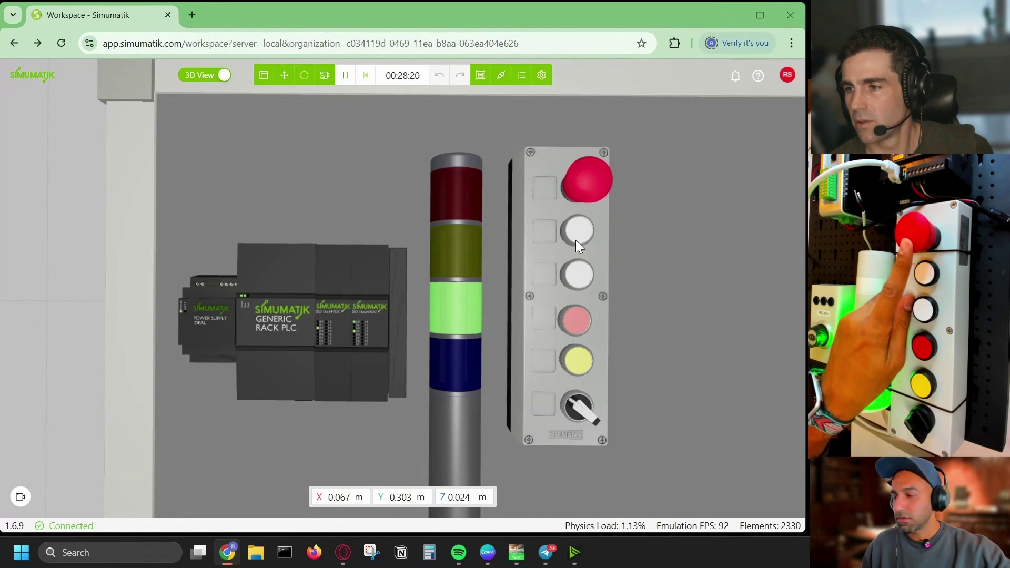
scroll(595, 181, up, 5)
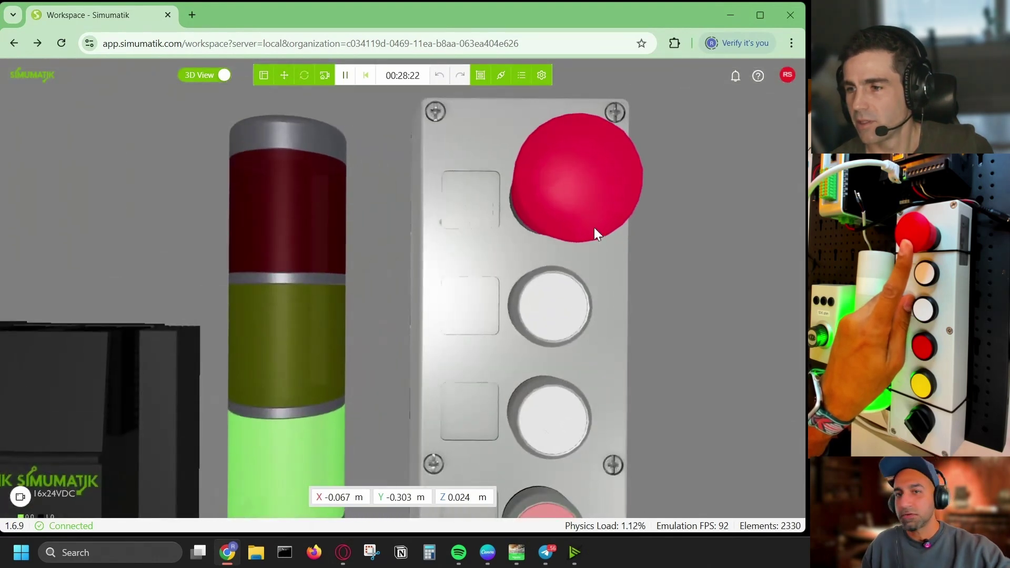
mouse_move(595, 227)
middle_down()
mouse_move(594, 200)
mouse_move(596, 212)
middle_up()
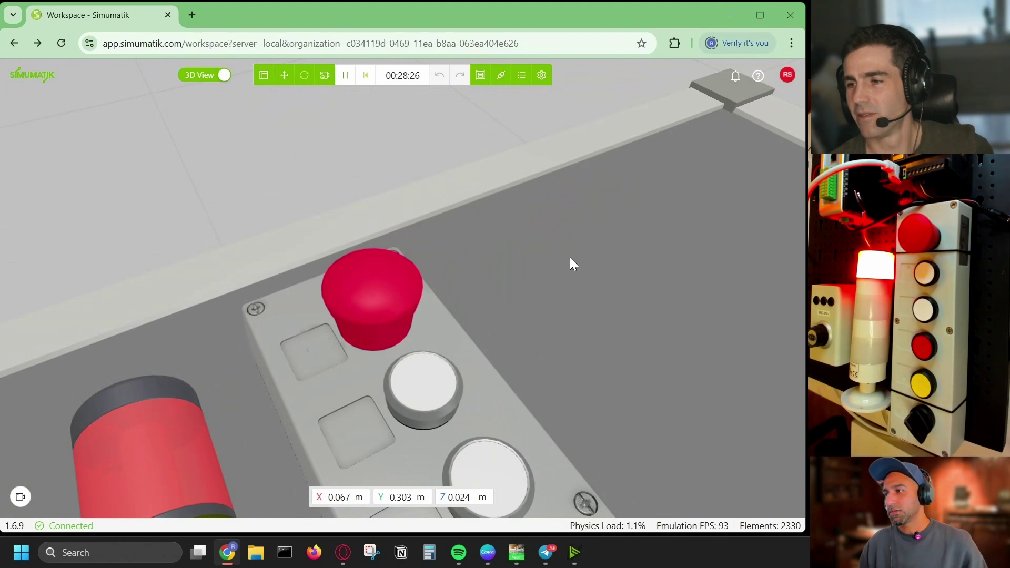
middle_drag(483, 284, 525, 175)
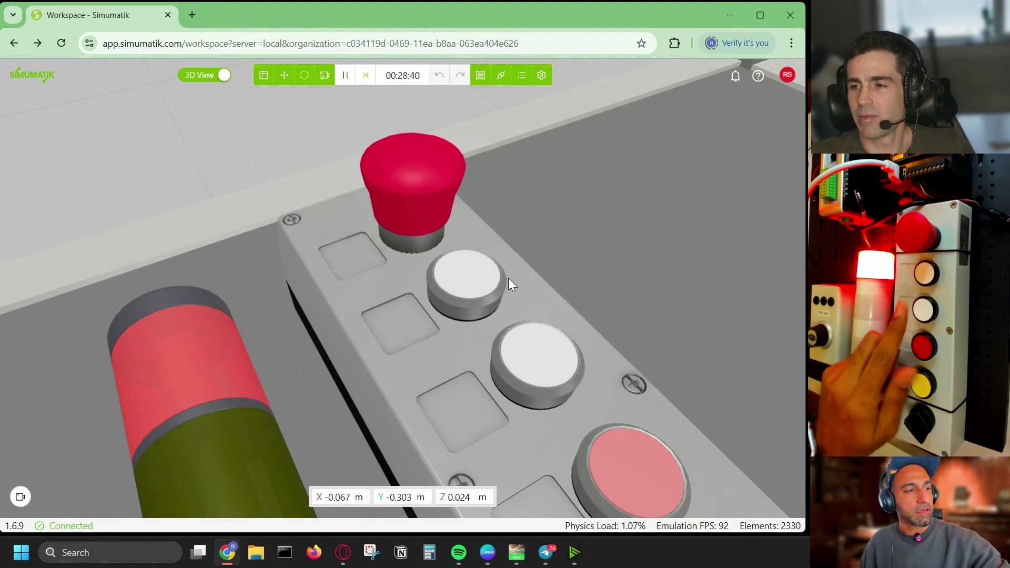
right_drag(497, 274, 506, 238)
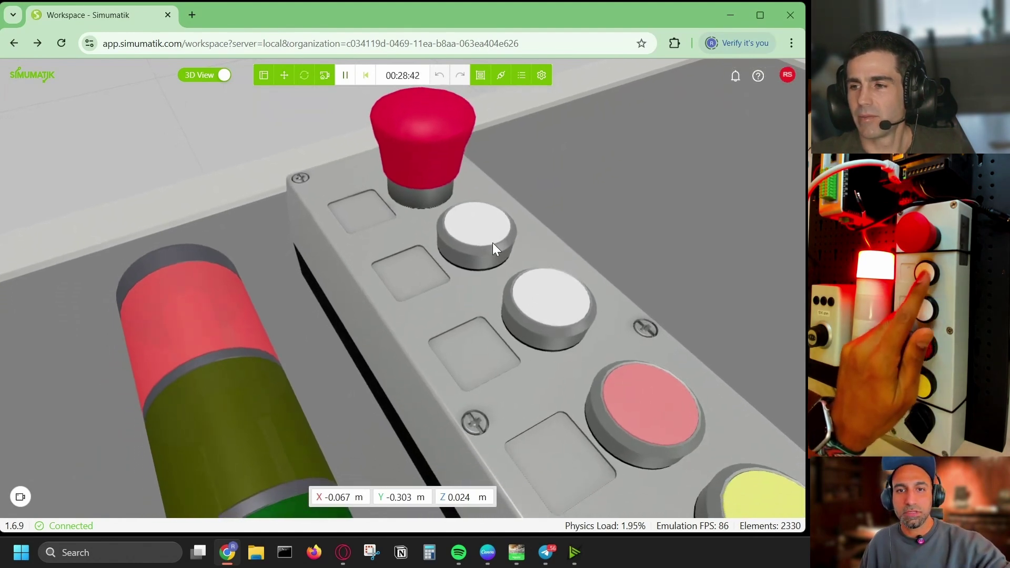
click(493, 242)
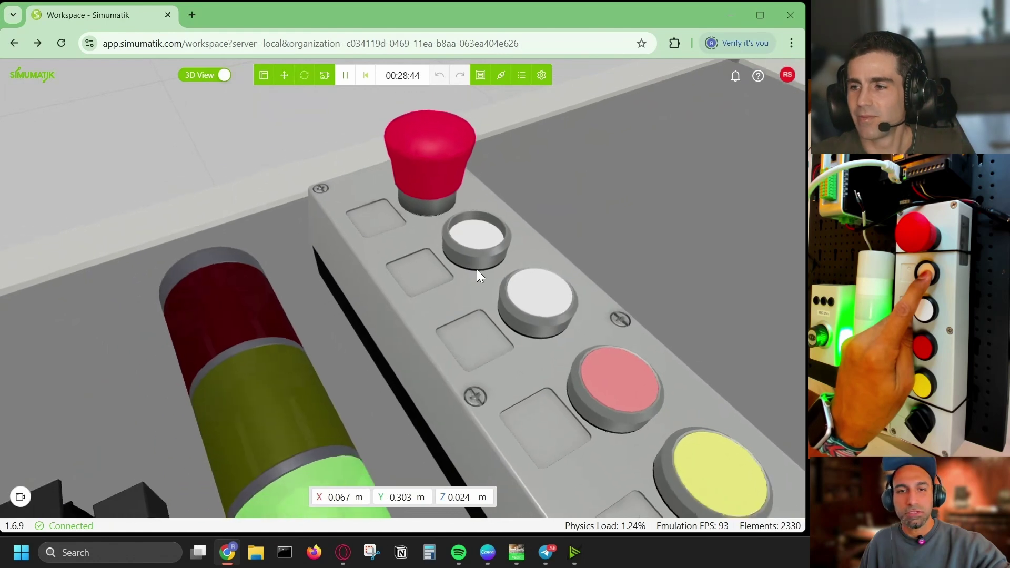
Examine the remaining push buttons, selector switch and beacon on the virtual panel, then inspect the emergency stop closely again
right_drag(492, 290, 483, 241)
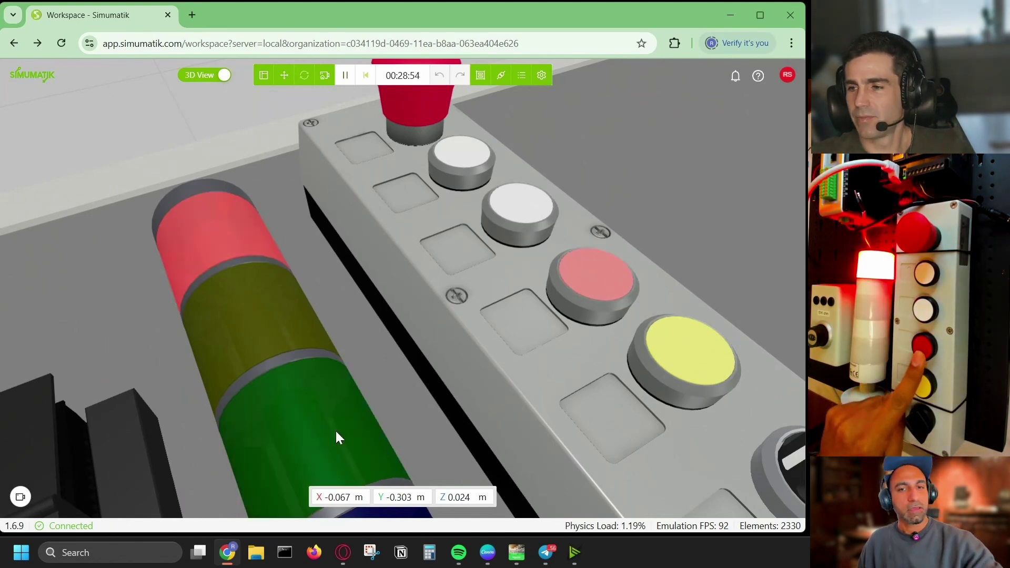
right_drag(475, 374, 353, 232)
scroll(492, 313, down, 3)
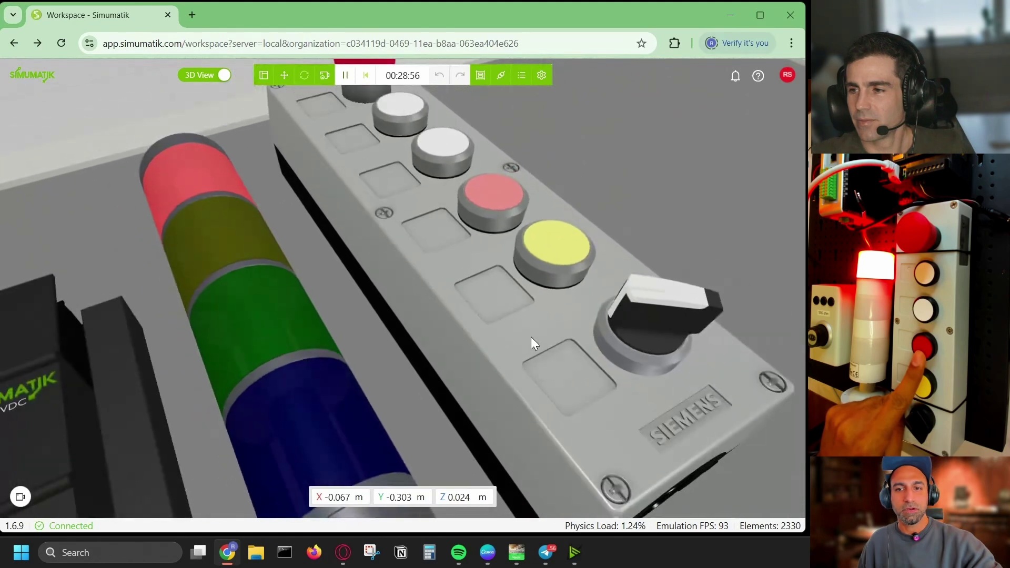
right_drag(531, 337, 444, 321)
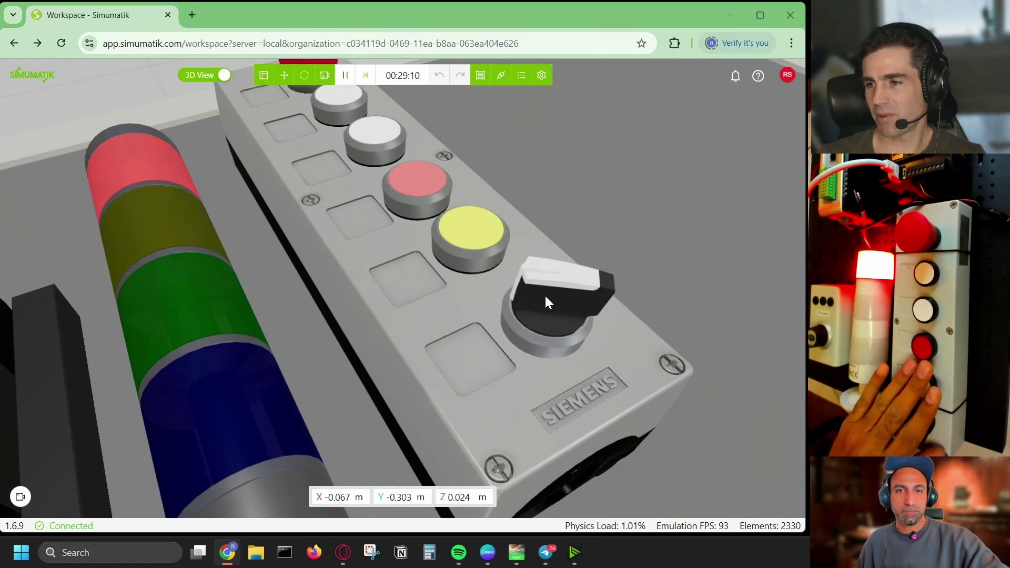
drag(544, 294, 529, 314)
scroll(535, 311, down, 5)
right_drag(502, 195, 505, 284)
scroll(475, 318, up, 3)
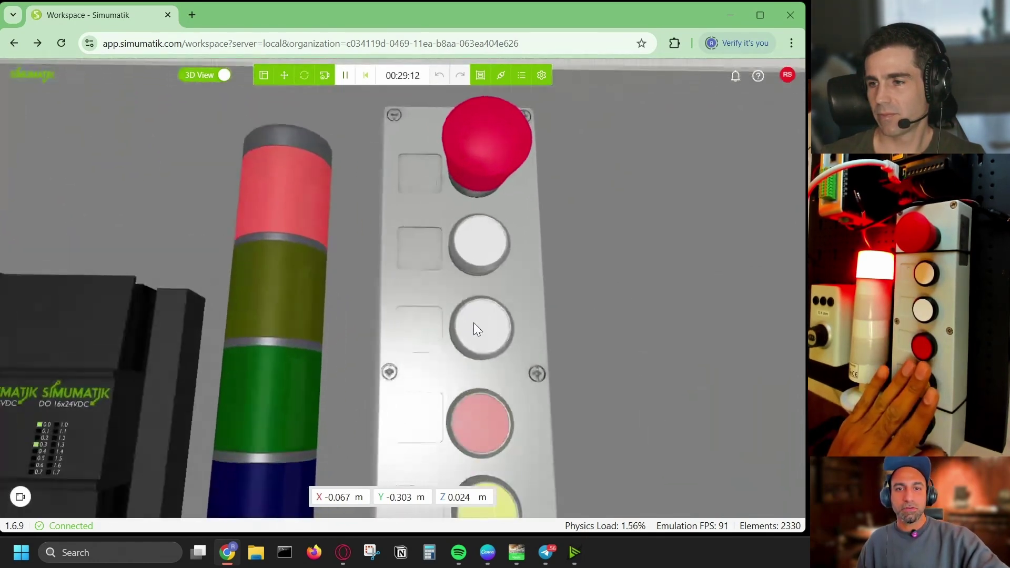
drag(473, 323, 528, 260)
scroll(465, 176, up, 4)
right_drag(470, 207, 463, 238)
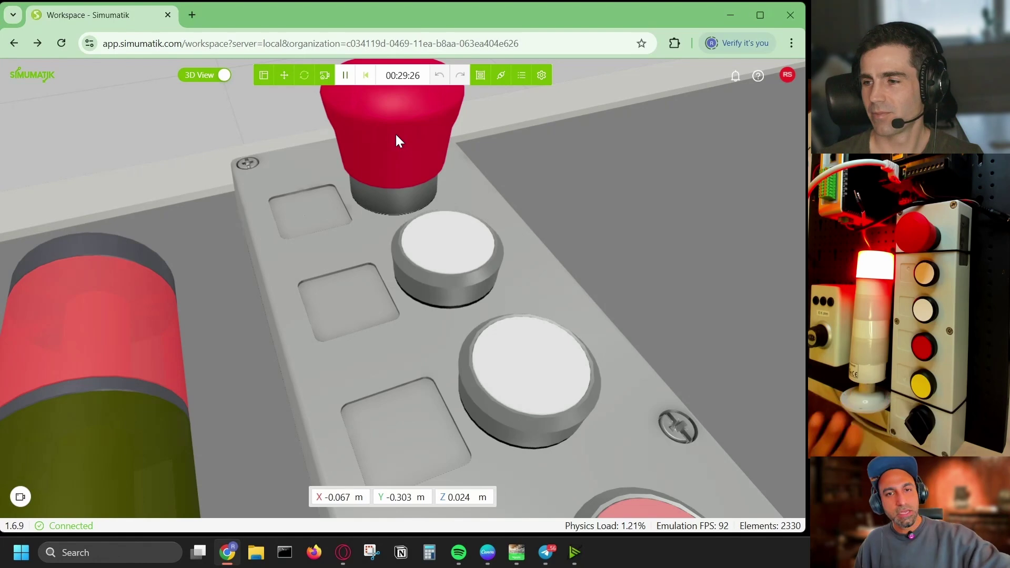
Reset the emulation and show the workspace's systems and assemblies for editing
click(366, 82)
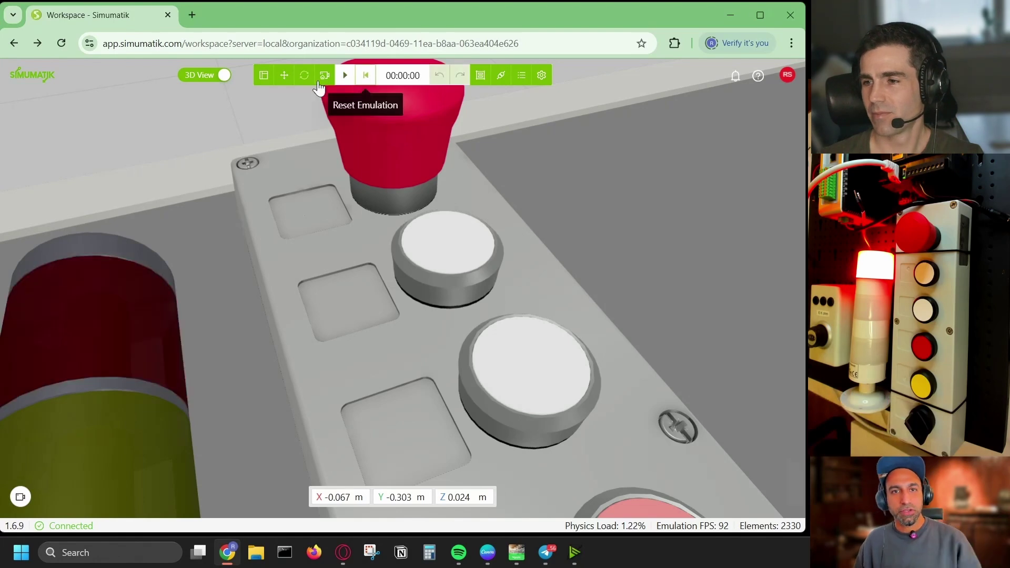
click(264, 77)
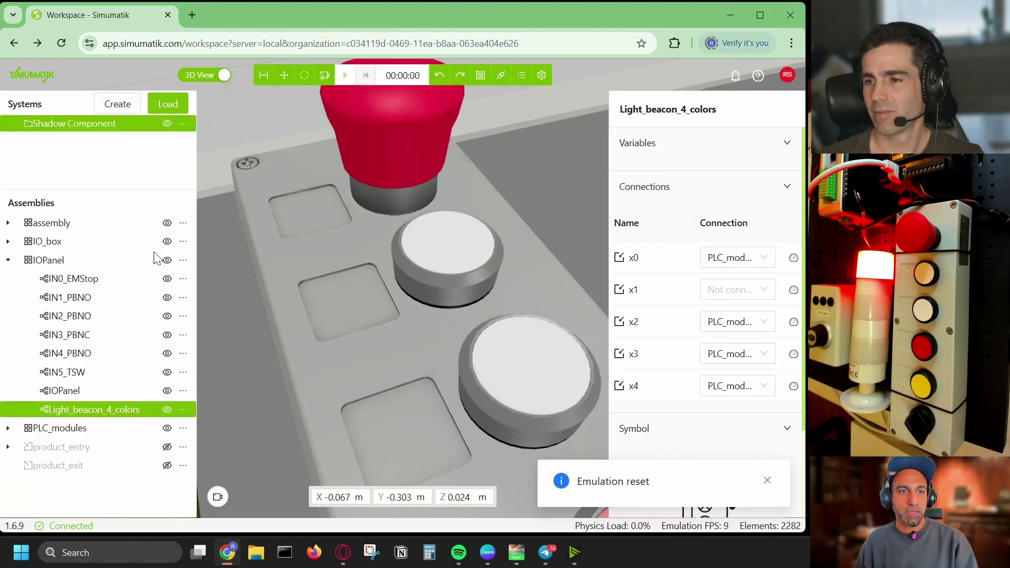
click(182, 260)
click(122, 288)
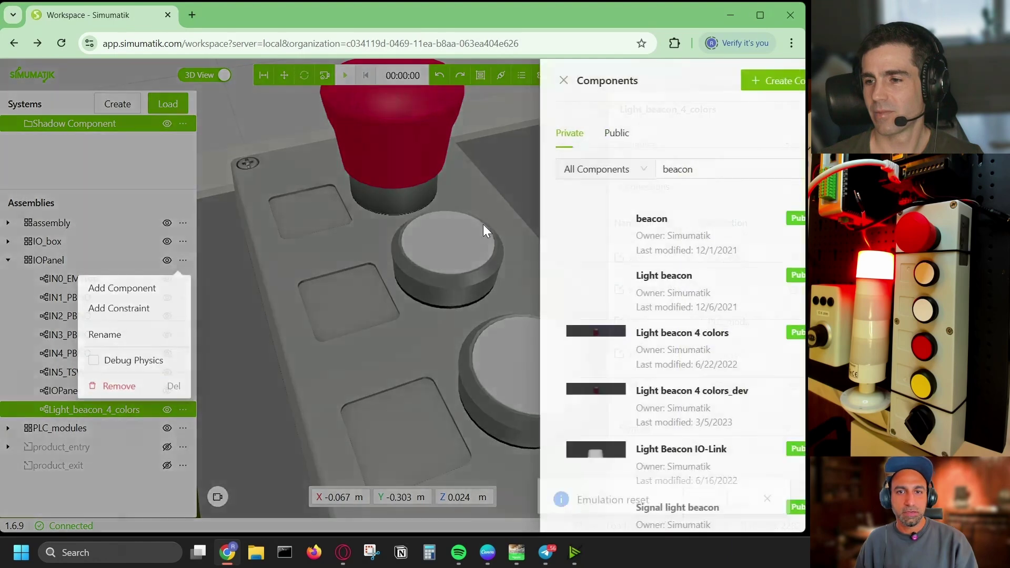
double_click(636, 169)
text(e)
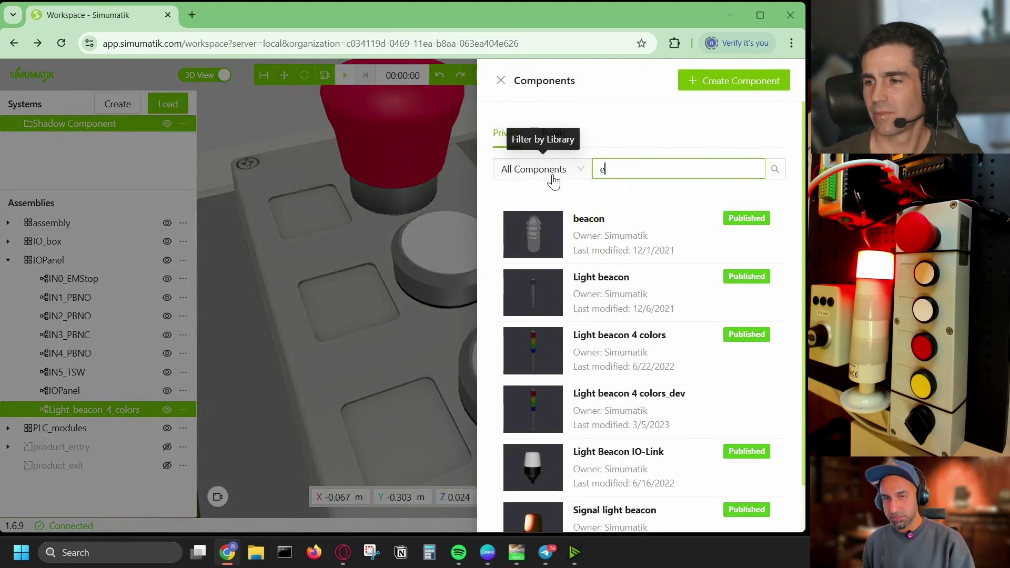
text(m)
drag(620, 169, 590, 169)
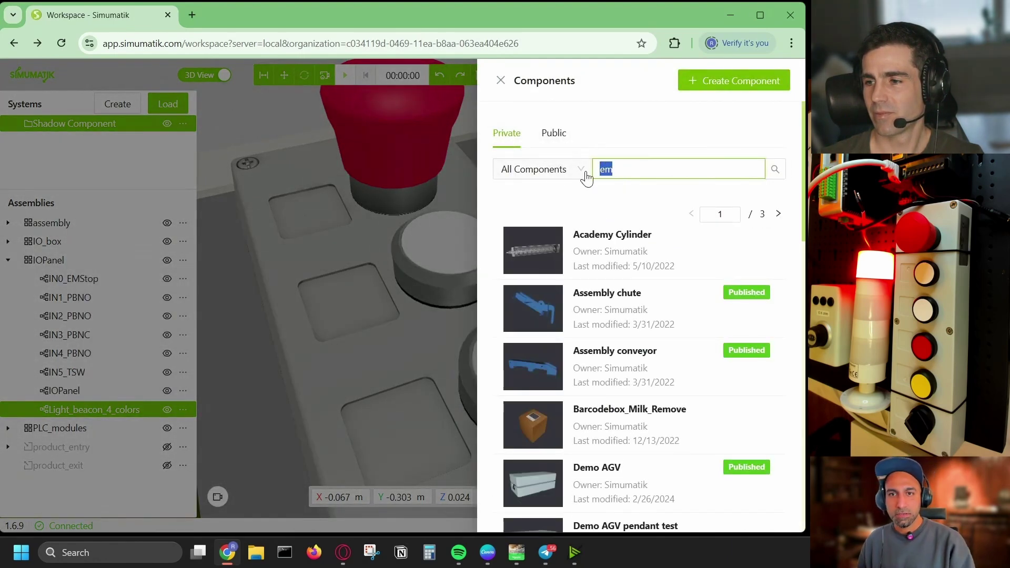
text(est)
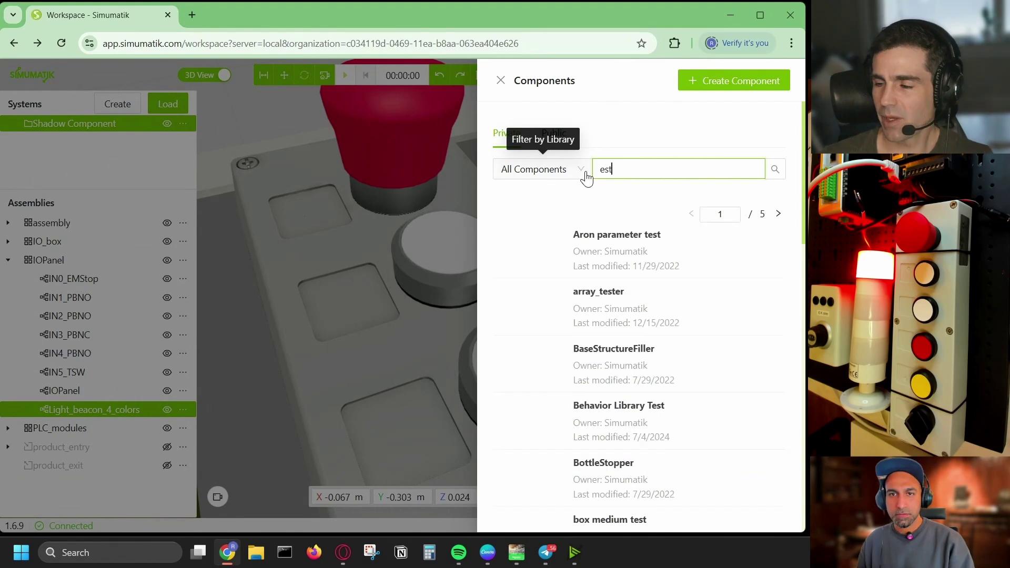
key(ctrl+a)
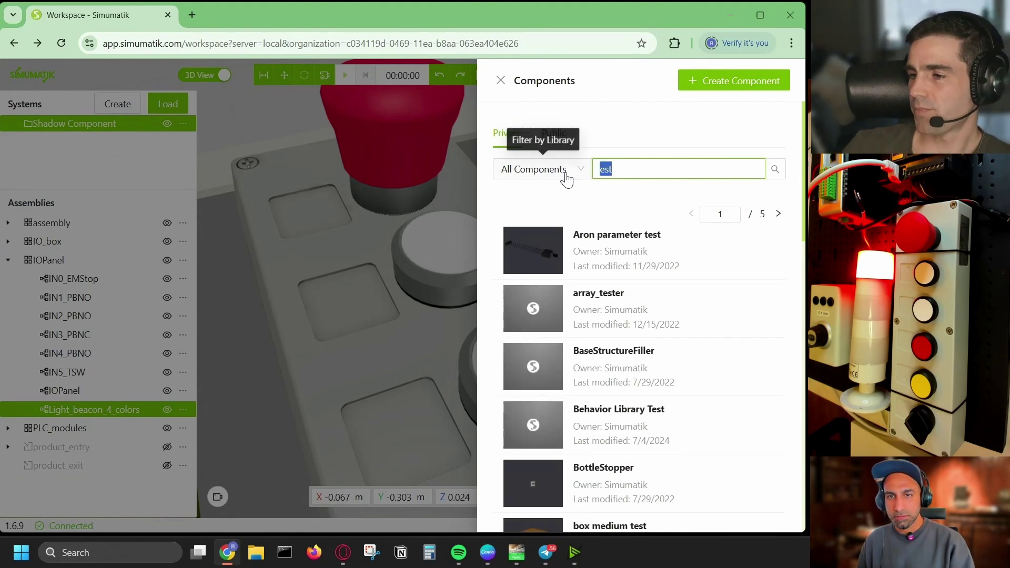
click(133, 276)
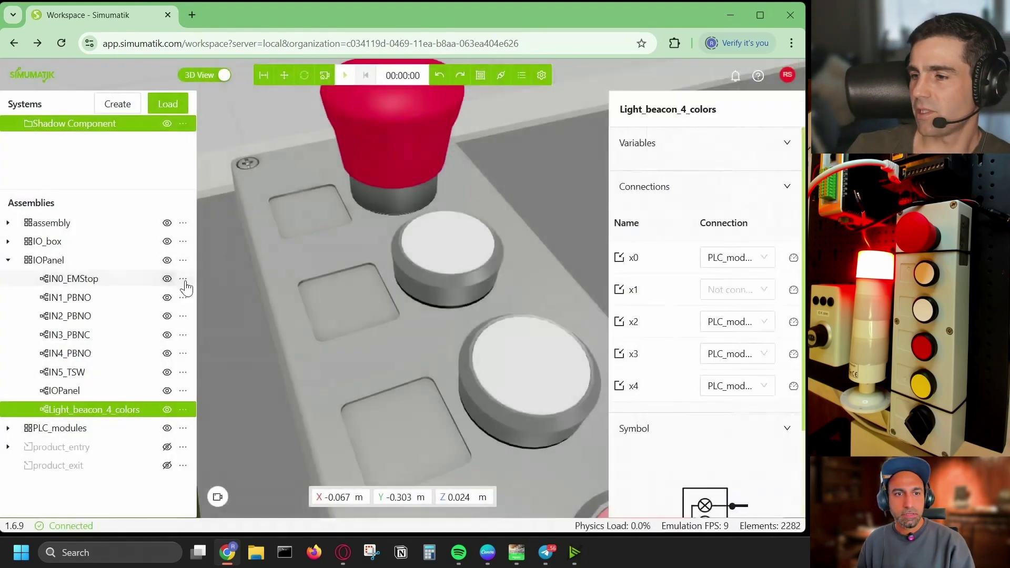
Open the component details of IN0_EMStop to check which component it uses, then return to the workspace
click(183, 278)
click(137, 441)
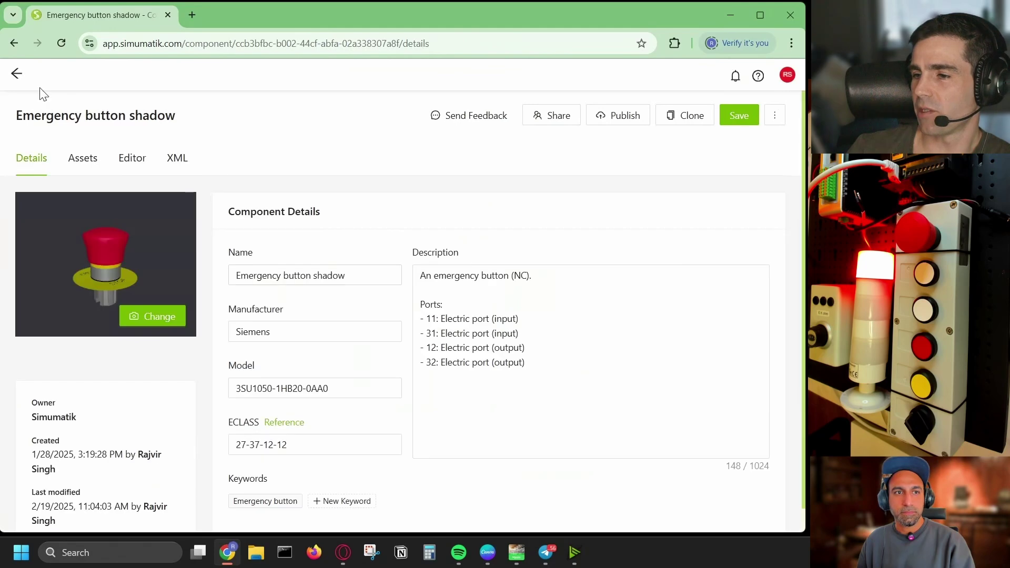
click(16, 79)
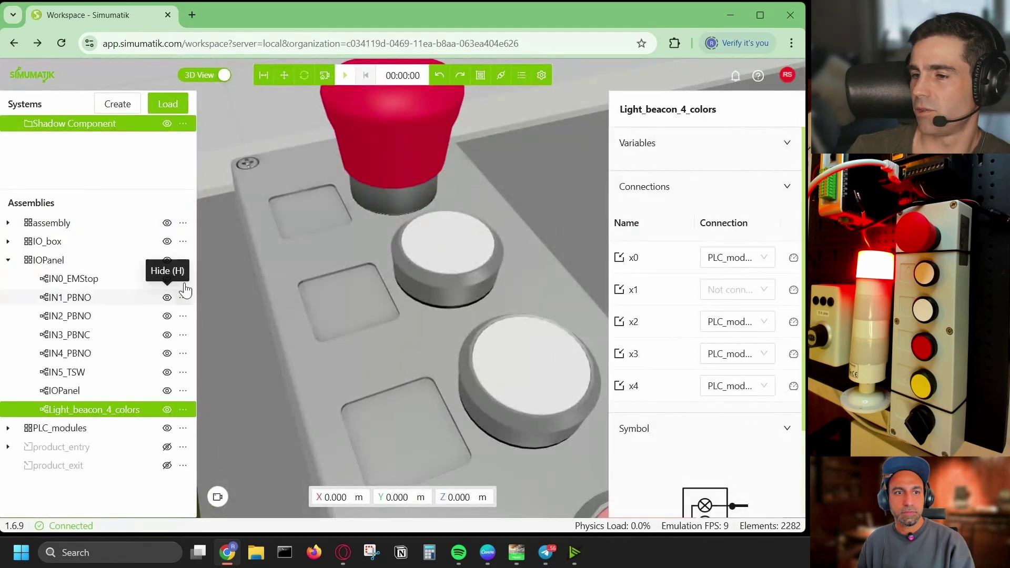
Find the published Emergency button with the search "emerg", load it into the IOPanel assembly and place it beside the existing emergency stop
click(182, 260)
click(157, 290)
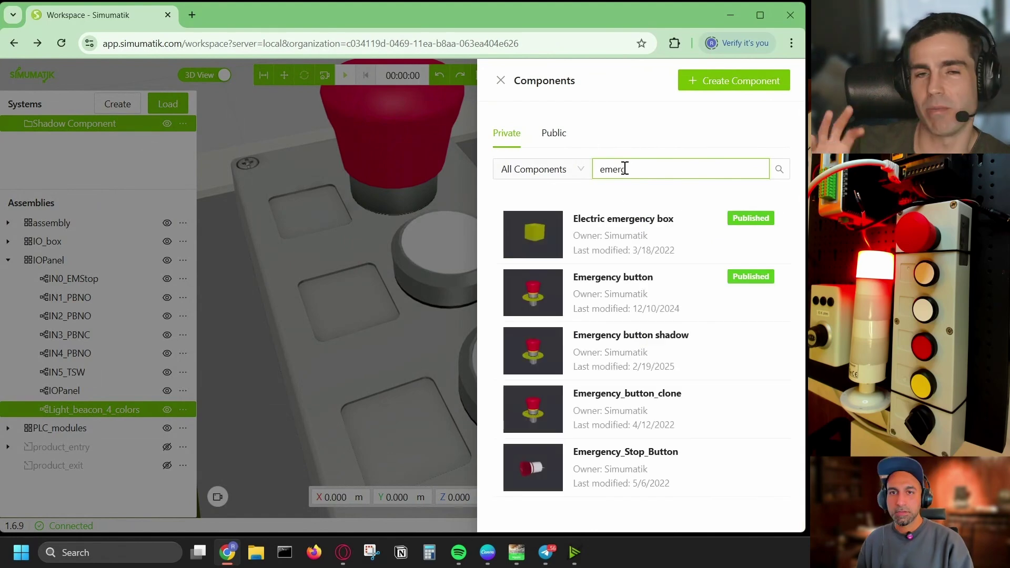
click(605, 305)
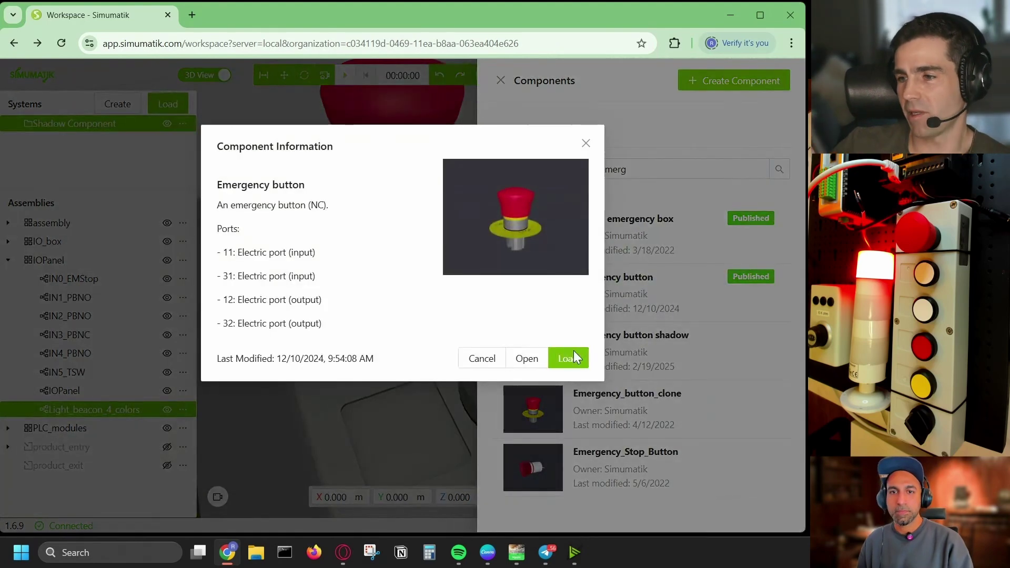
click(571, 353)
click(542, 207)
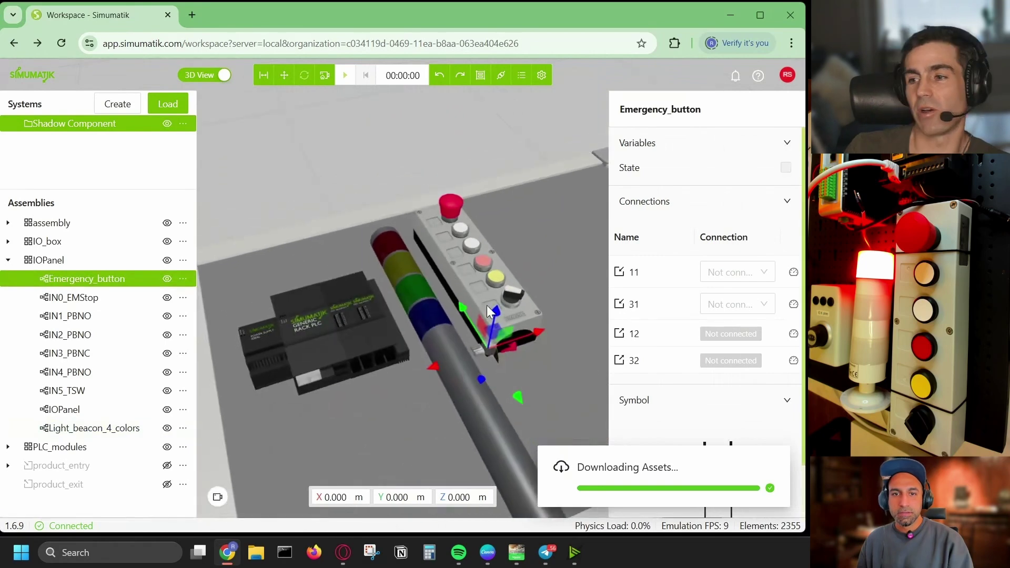
drag(509, 349, 496, 200)
scroll(495, 200, up, 2)
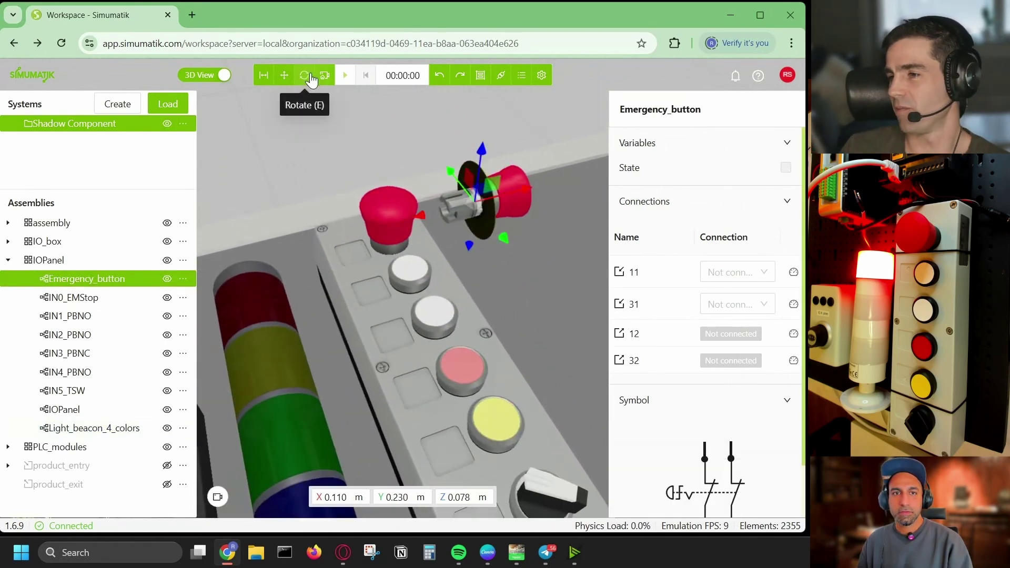
Rotate the new emergency button upright by setting its Y rotation to -90 degrees
click(304, 75)
drag(463, 159, 449, 175)
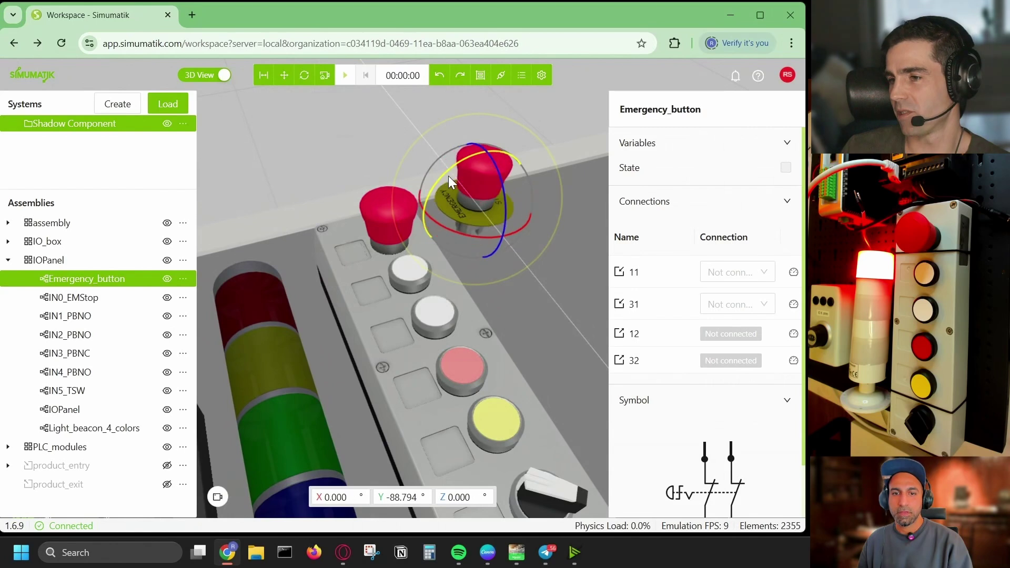
click(400, 496)
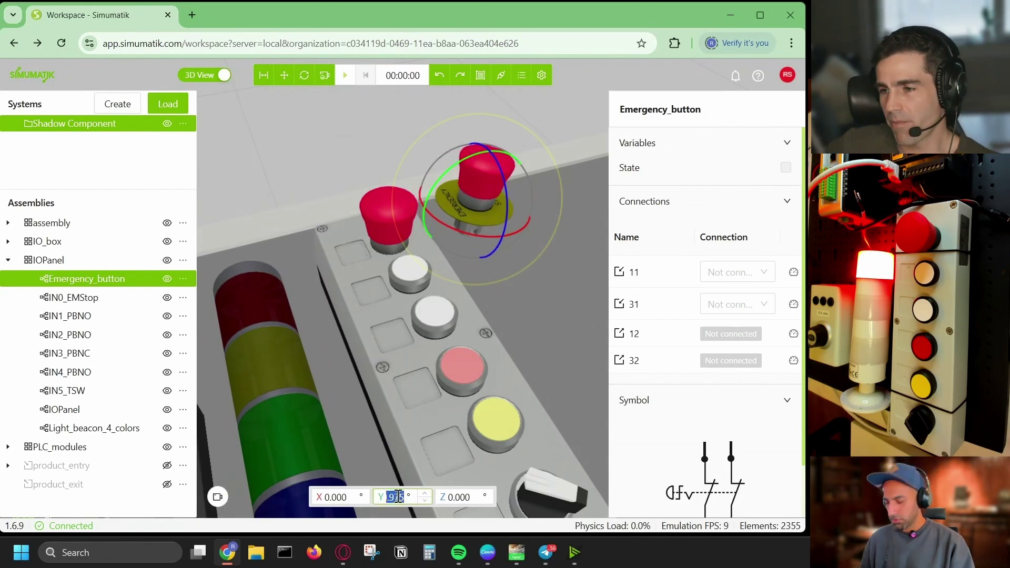
text(-)
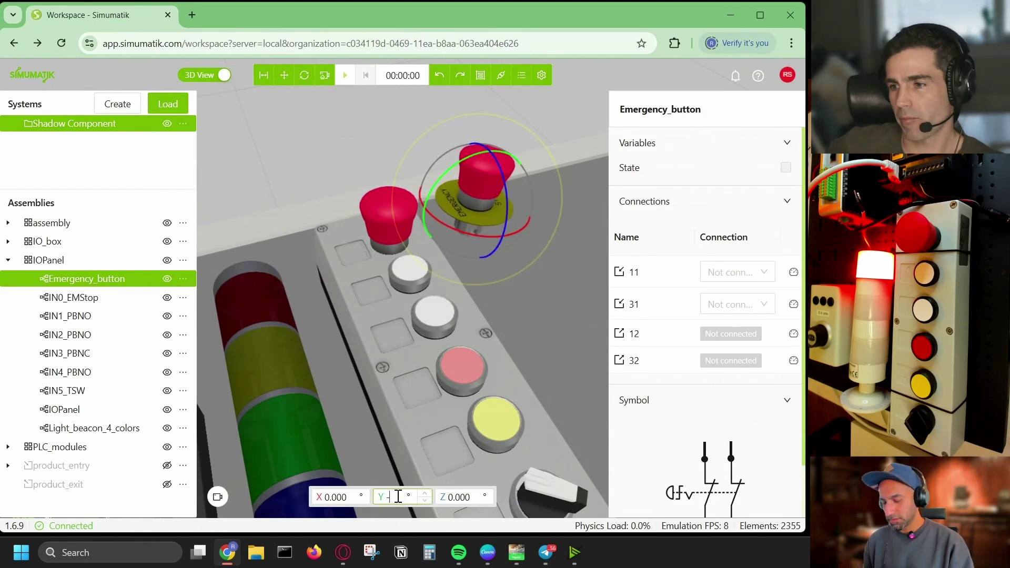
text(90)
key(Return)
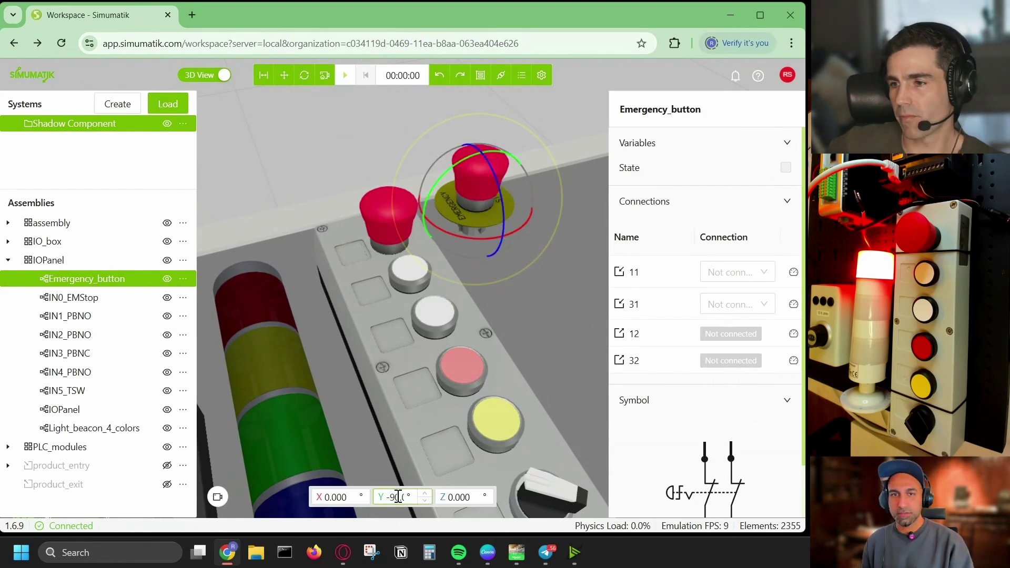
Move the new emergency button beside the panel to about X 0.125, Y 0.243, Z 0.046 m
click(284, 74)
drag(487, 186, 539, 217)
scroll(507, 201, up, 5)
drag(498, 298, 440, 226)
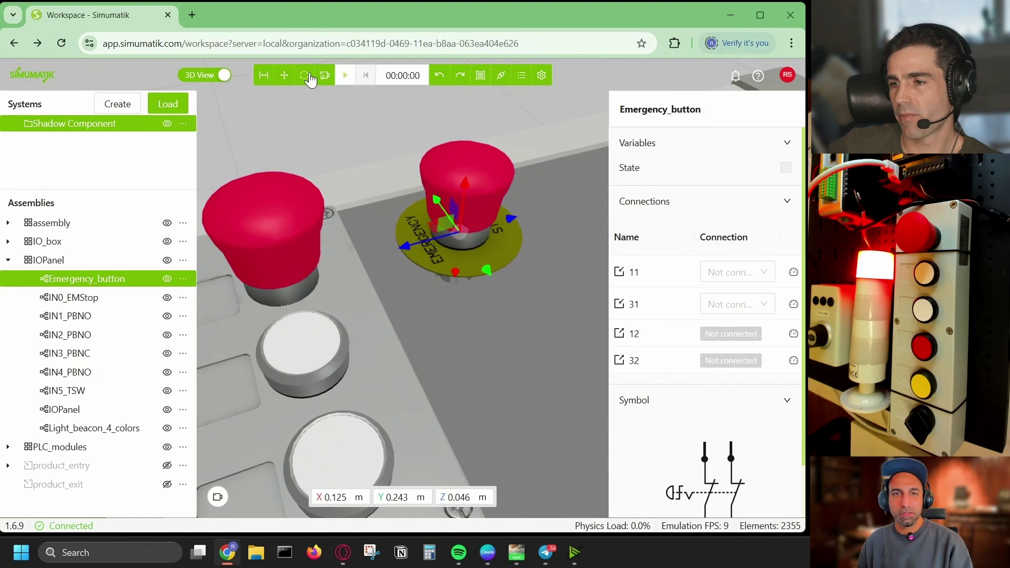
Start the emulation, enlarge the 3D view, then push in and release the new emergency button
click(345, 74)
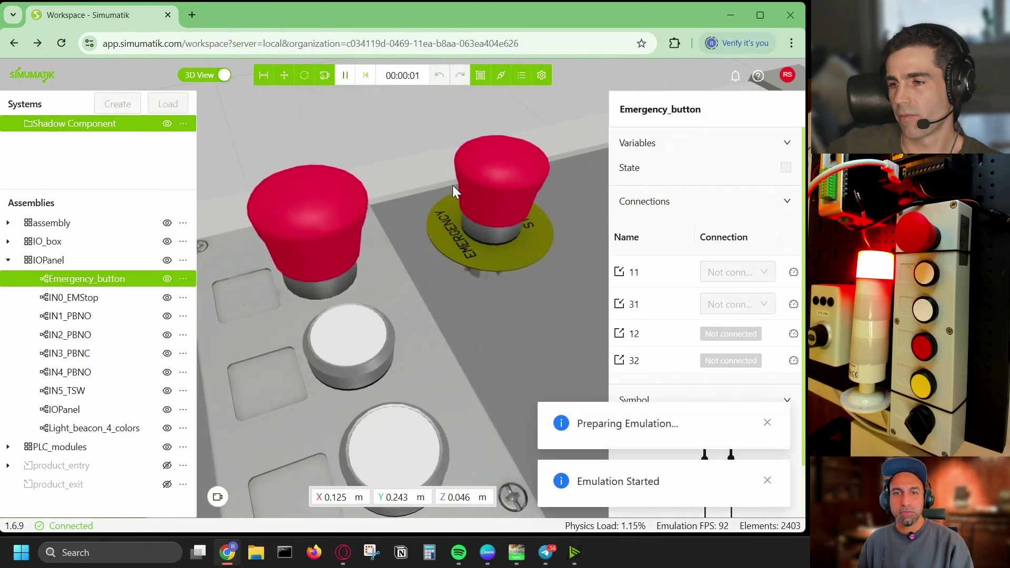
click(264, 75)
click(486, 180)
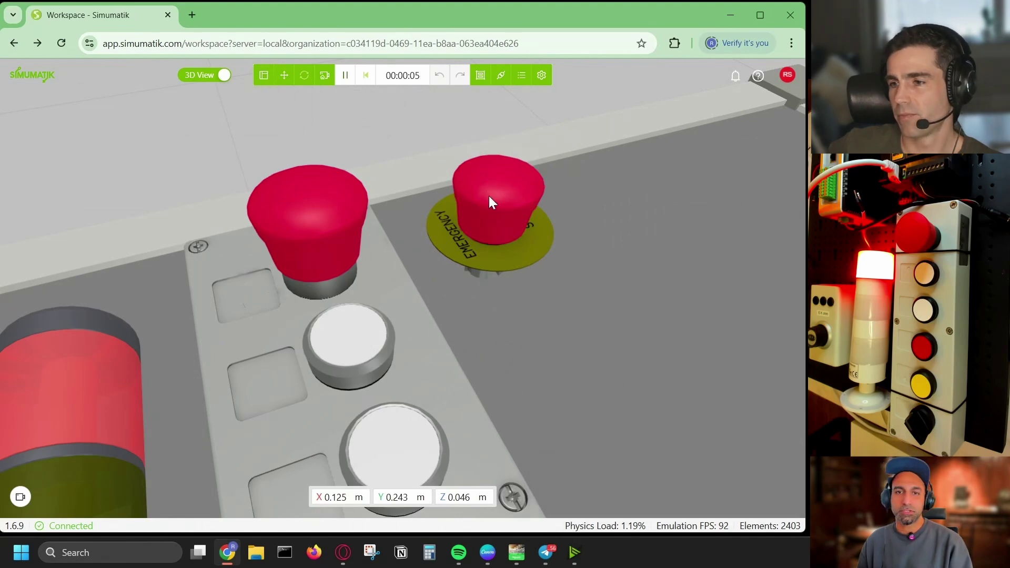
click(490, 198)
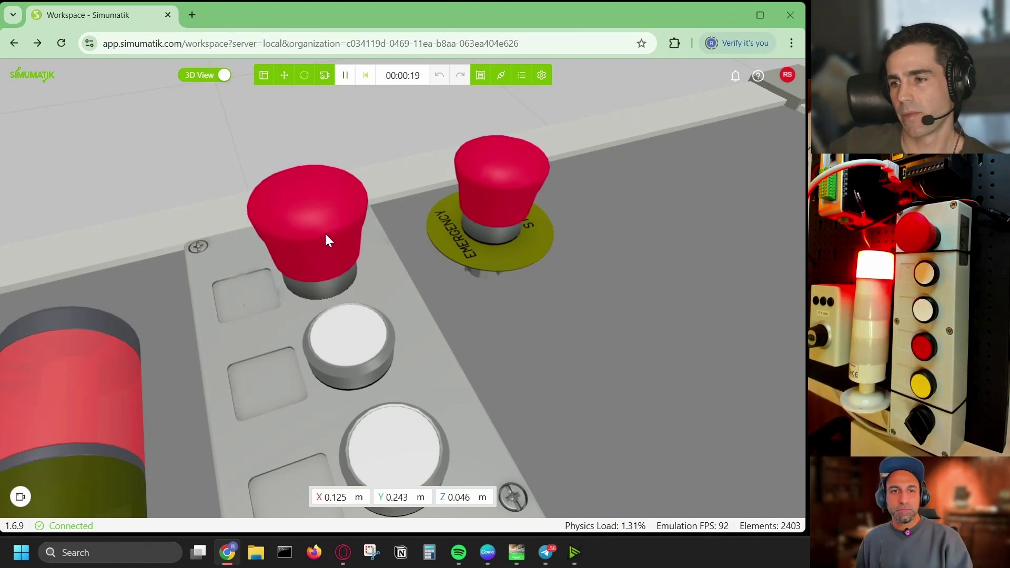
Examine the panel's shadow emergency stop and the new emergency button from several angles while the emulation runs
scroll(325, 234, down, 4)
right_drag(394, 251, 445, 161)
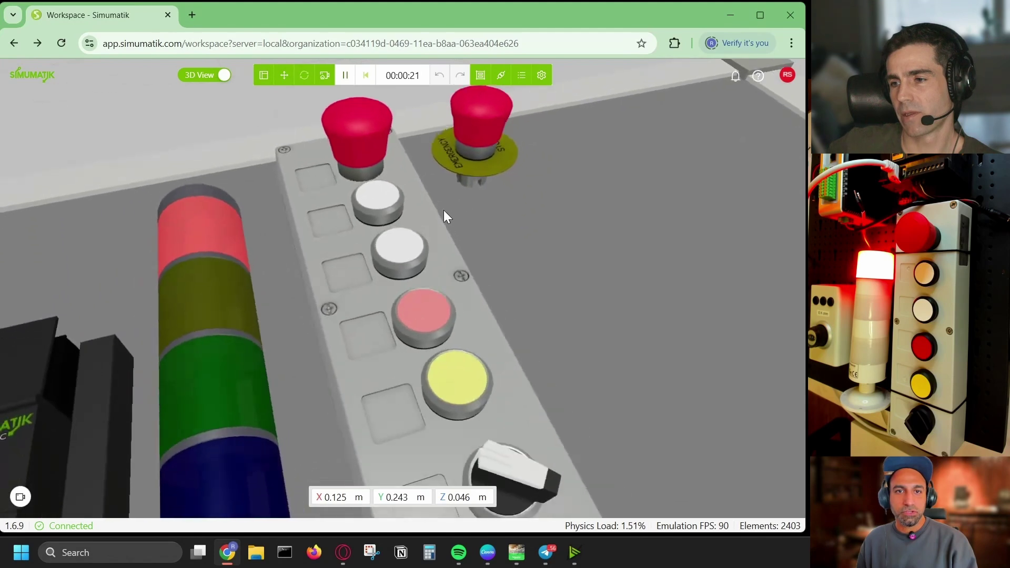
drag(444, 210, 478, 258)
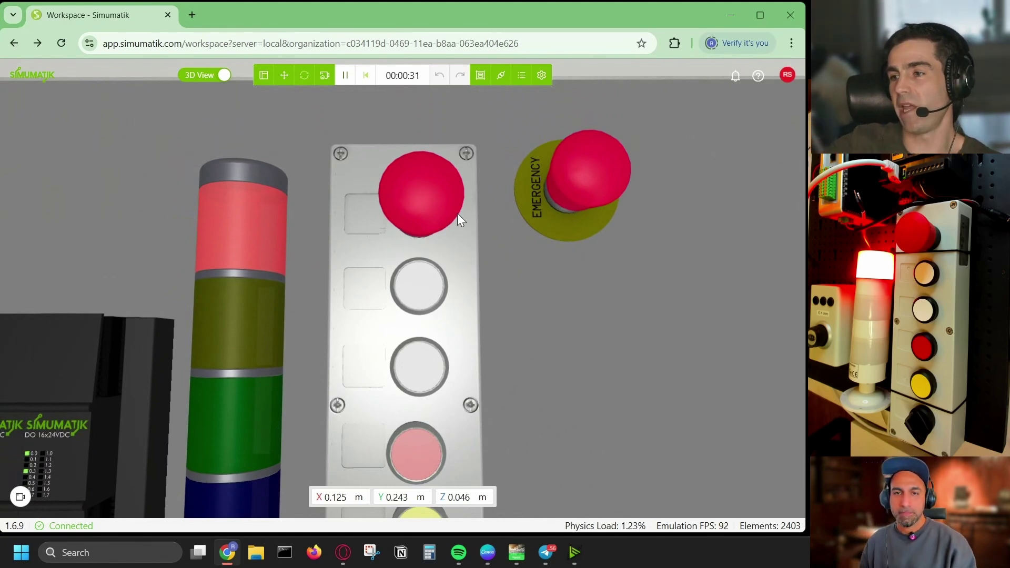
mouse_move(460, 245)
mouse_down()
mouse_move(459, 222)
mouse_move(447, 230)
mouse_up()
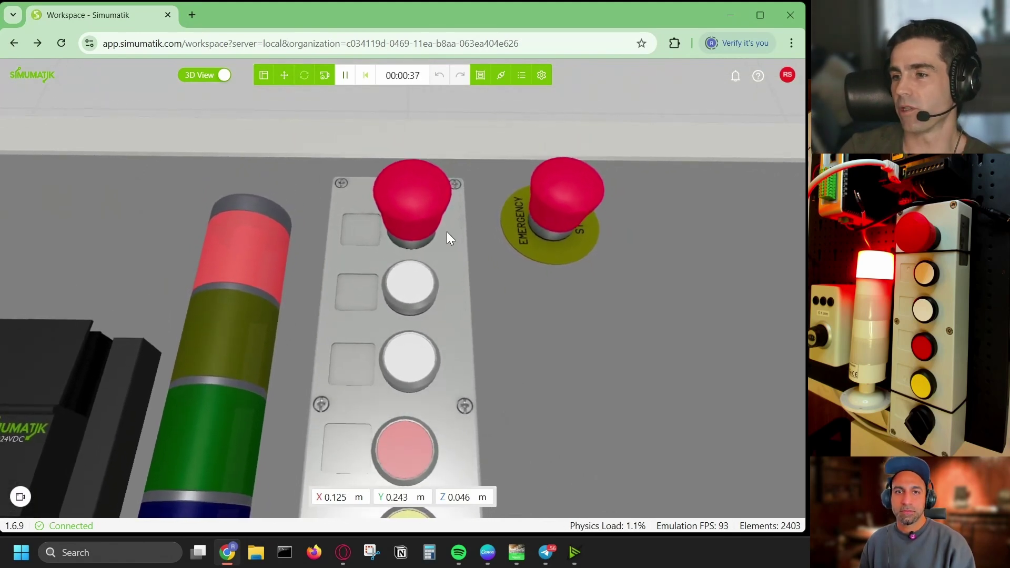
scroll(447, 229, down, 2)
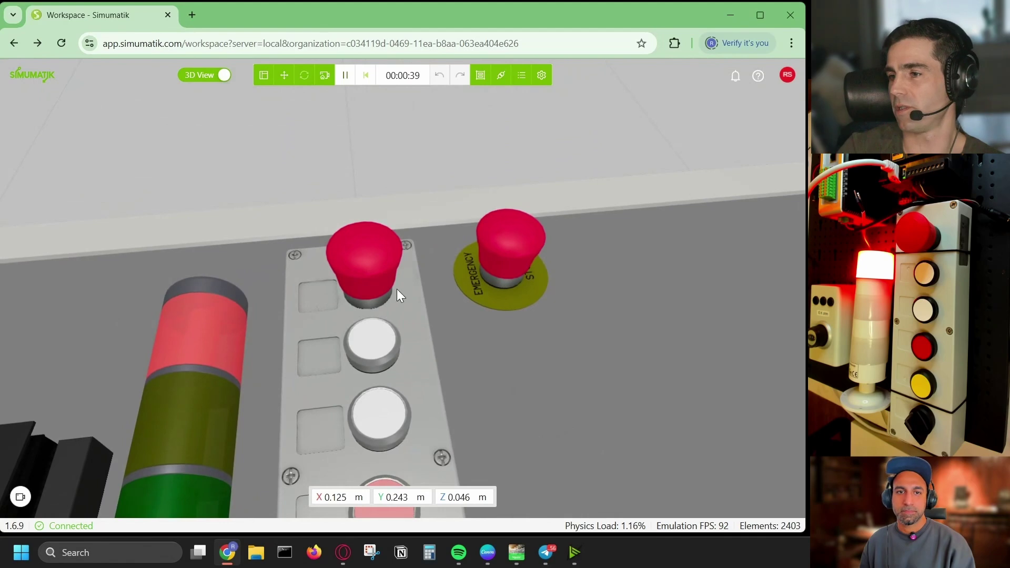
drag(397, 289, 393, 292)
right_drag(393, 289, 434, 256)
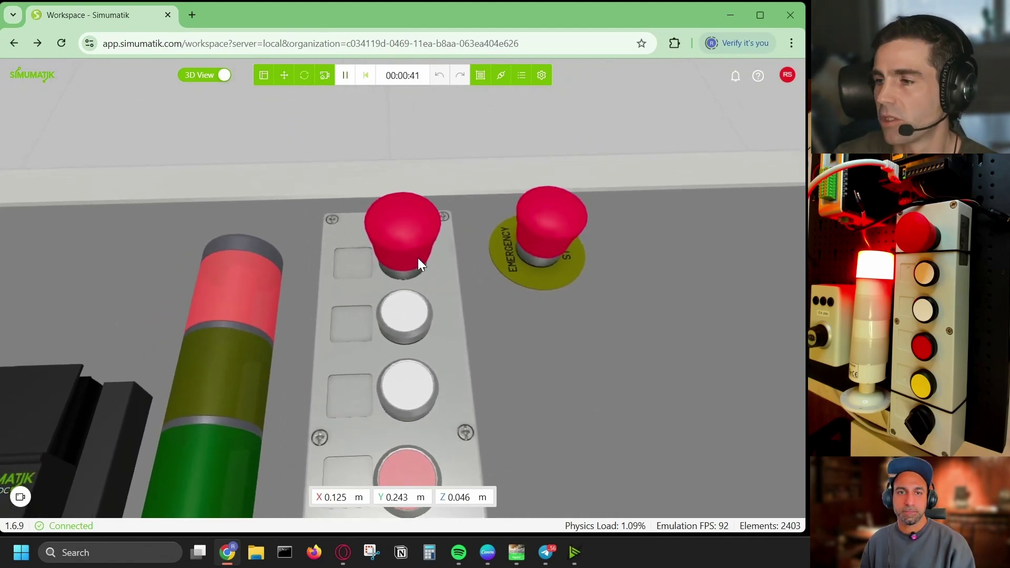
scroll(421, 258, up, 3)
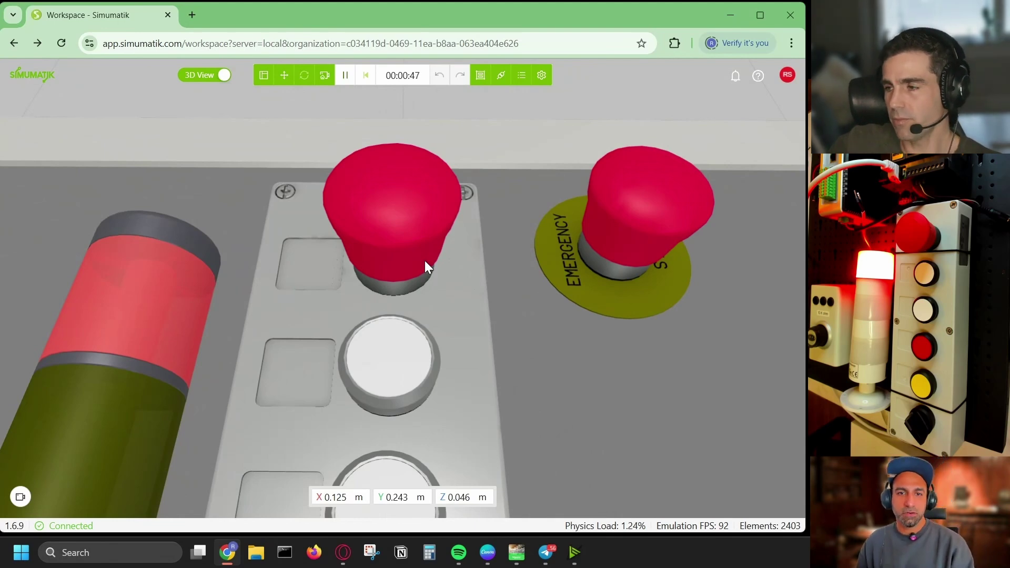
scroll(424, 260, down, 3)
right_drag(428, 284, 451, 280)
scroll(421, 219, down, 5)
scroll(455, 203, up, 5)
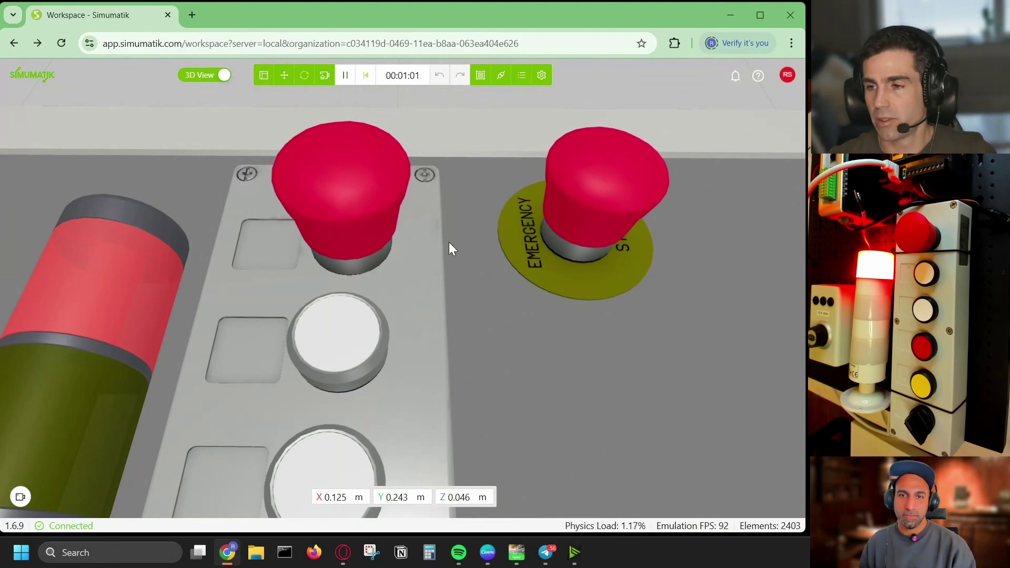
Reset the emulation and select the new emergency button in the 3D view
click(367, 77)
scroll(372, 210, down, 3)
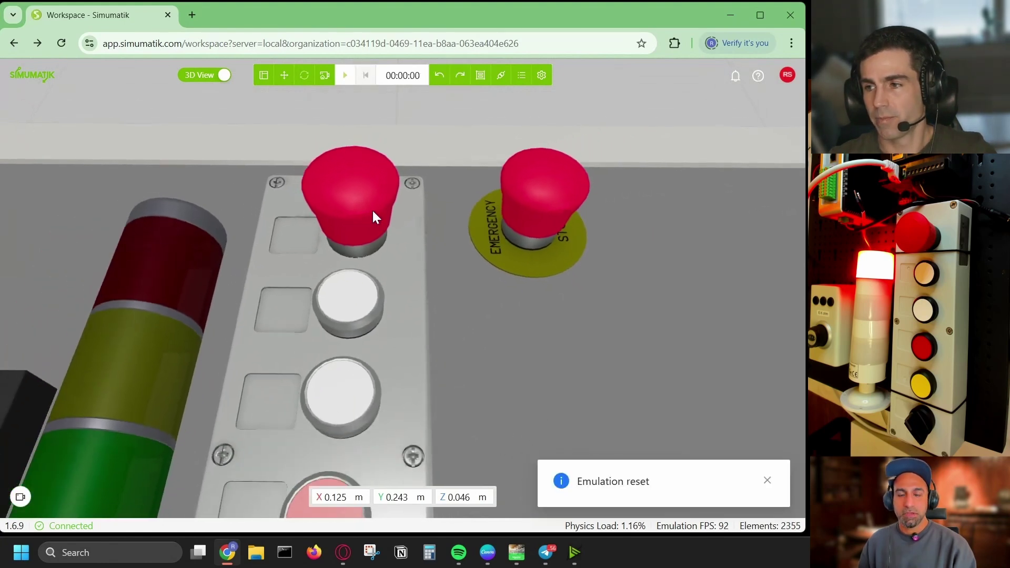
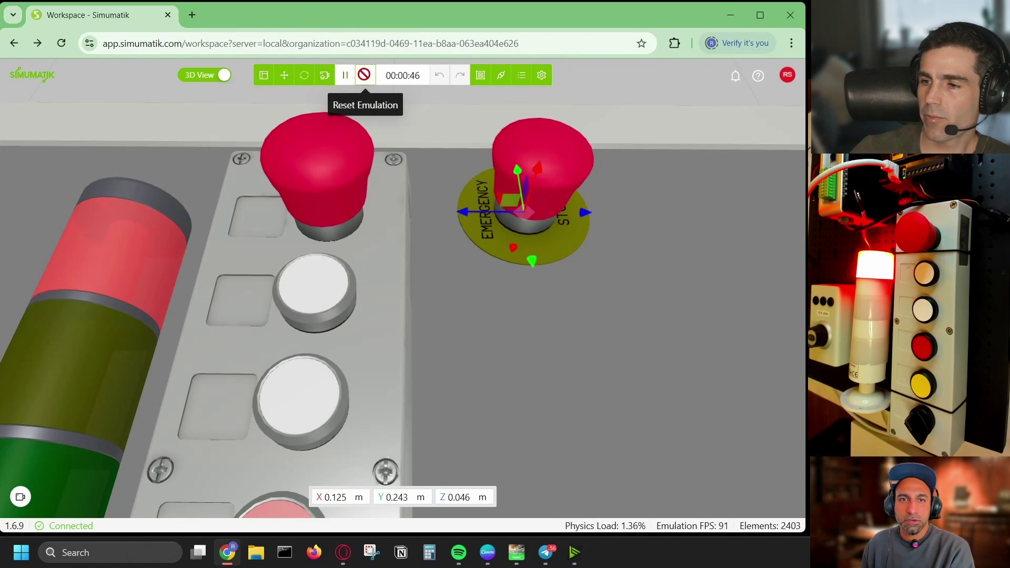
click(532, 178)
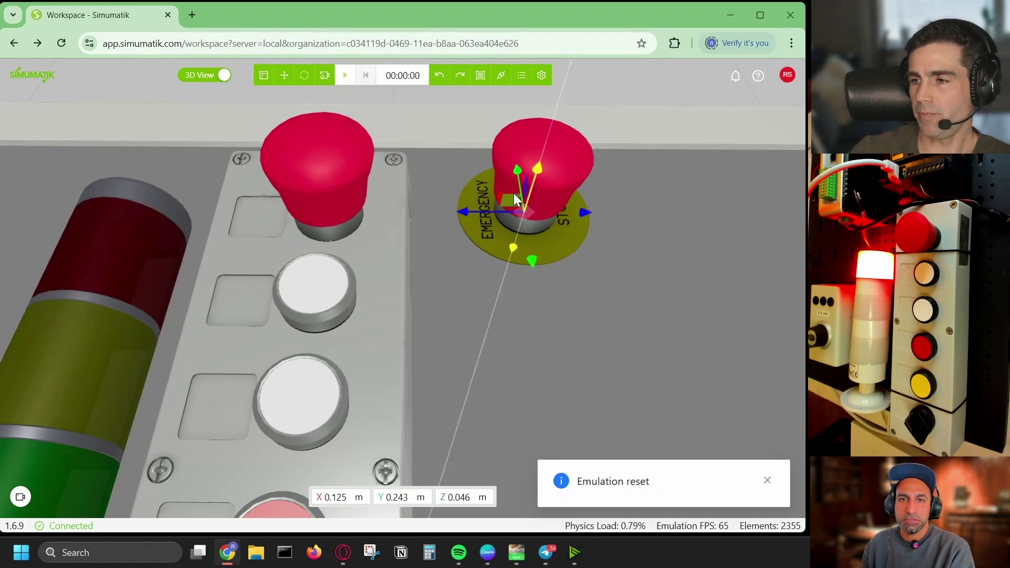
Bring back the assembly tree and component properties, and compare the connections of IN0_EMStop and Emergency_button
click(262, 85)
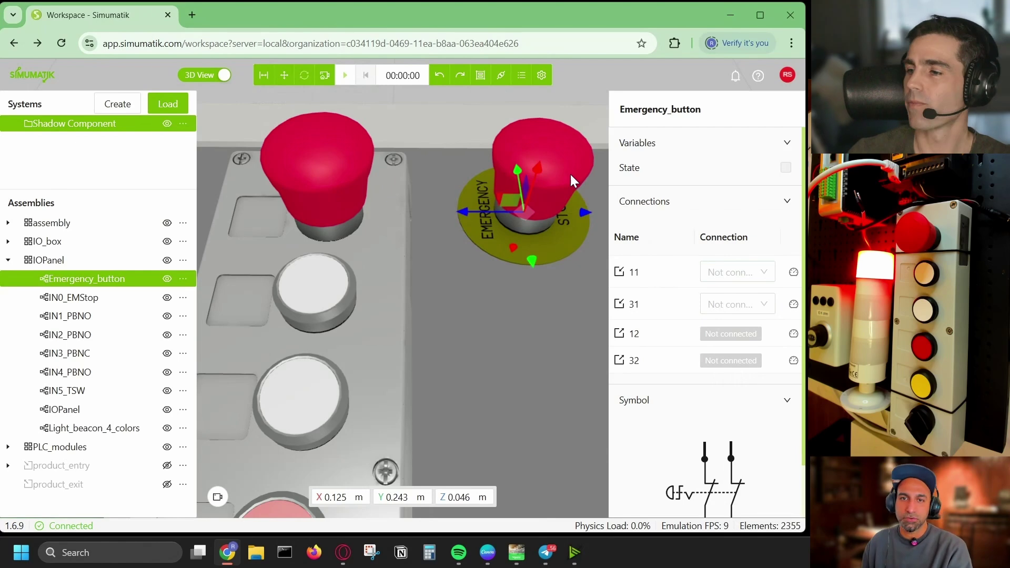
click(336, 164)
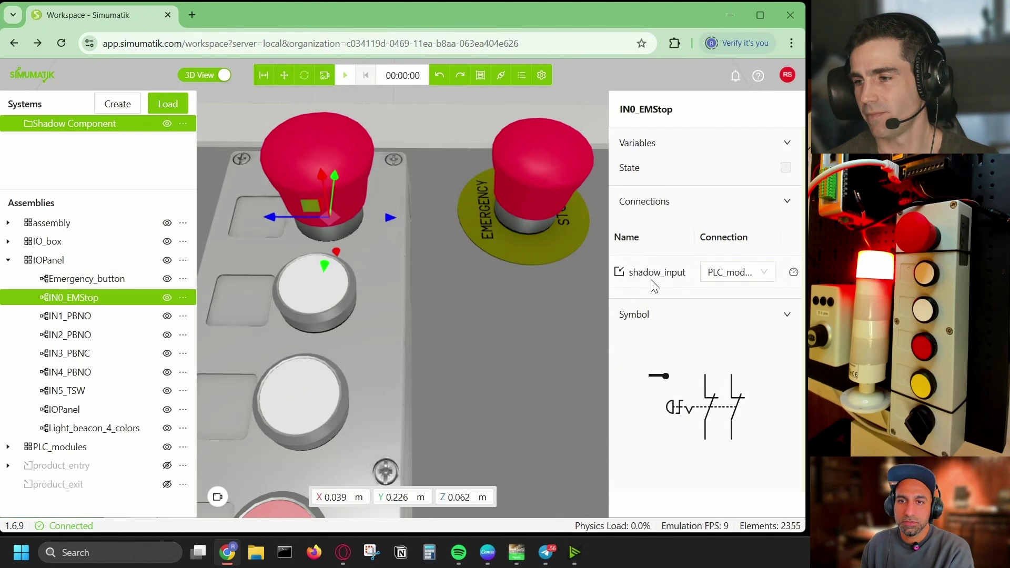
click(522, 183)
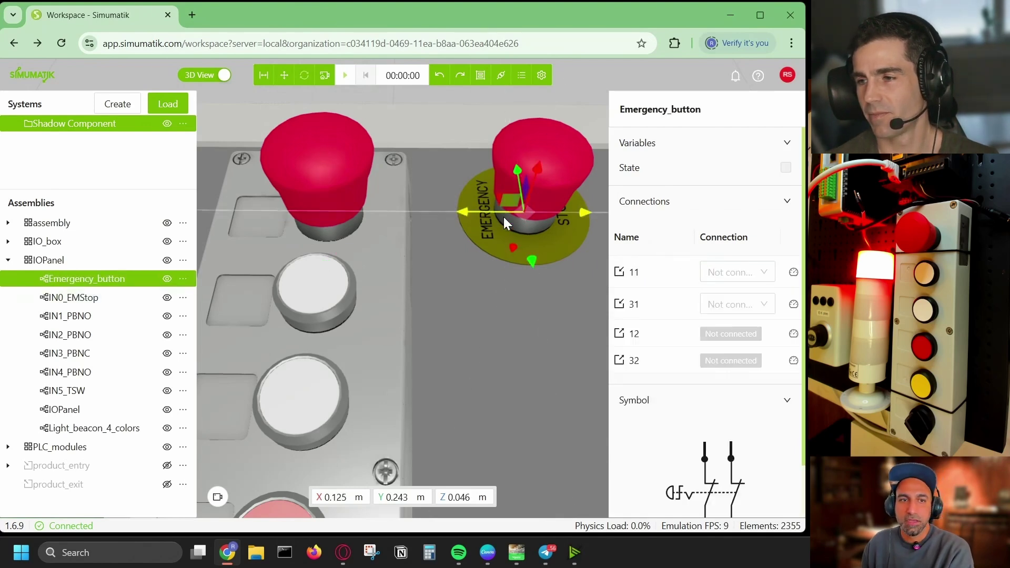
Open the component page of Emergency_button and display its behavior code in the editor
click(184, 278)
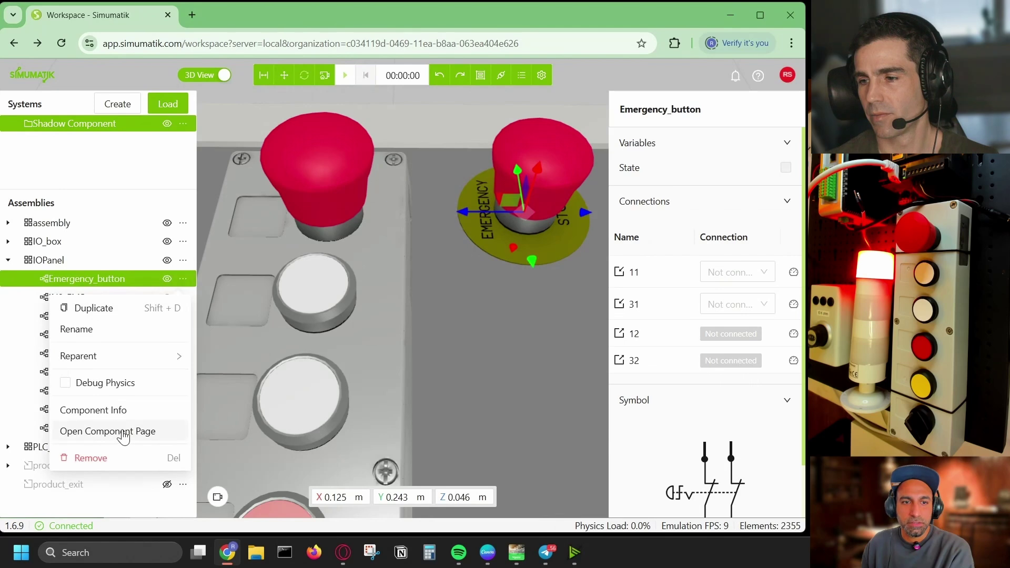
click(123, 435)
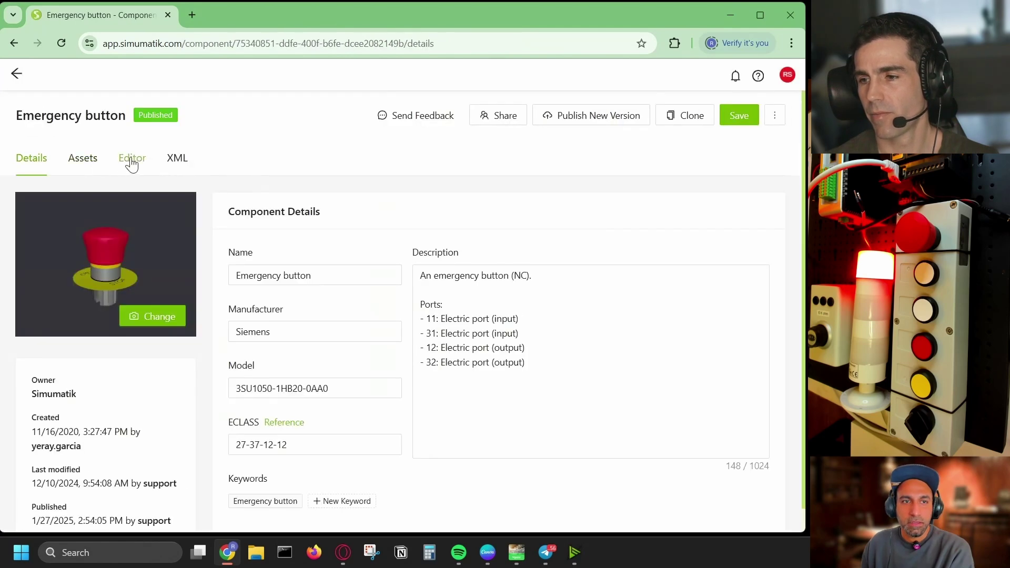
click(132, 161)
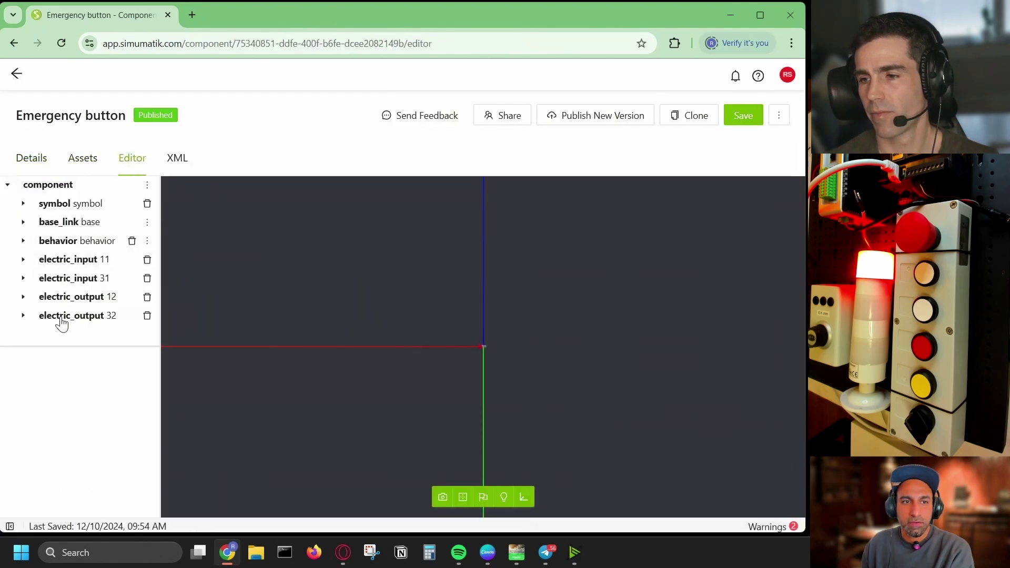
click(80, 244)
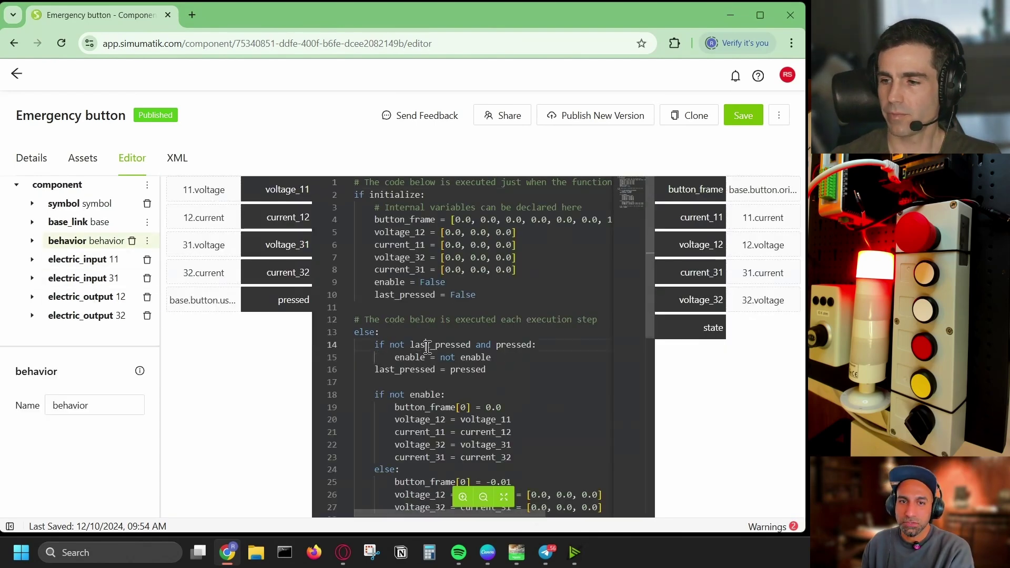
Examine how the two enable branches of the emergency button's behavior code set button_frame[0] and the voltages and currents
scroll(427, 348, down, 3)
drag(523, 359, 345, 322)
click(569, 409)
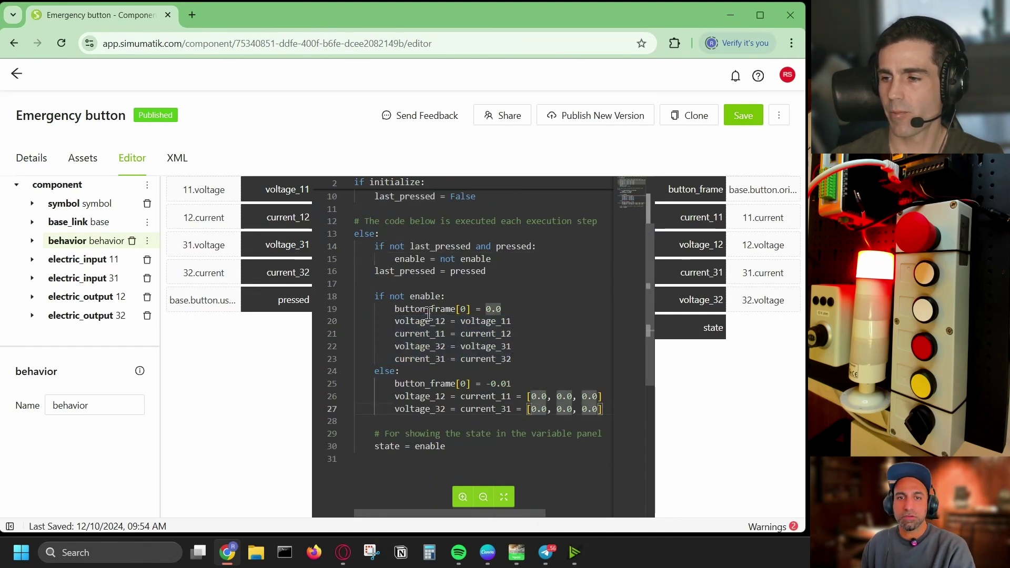
drag(501, 309, 391, 310)
drag(502, 309, 481, 310)
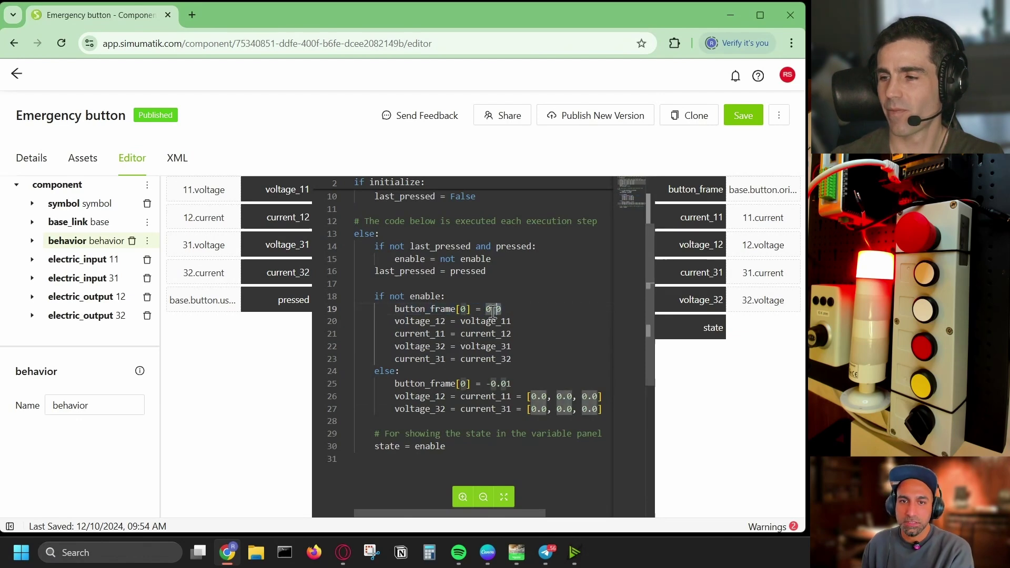
click(396, 380)
drag(518, 383, 498, 384)
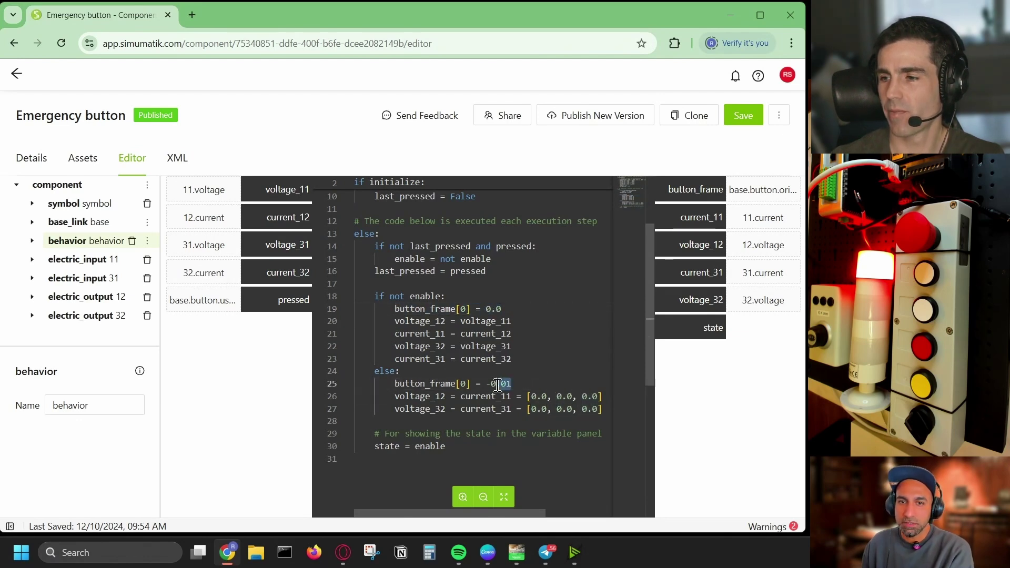
scroll(485, 384, up, 3)
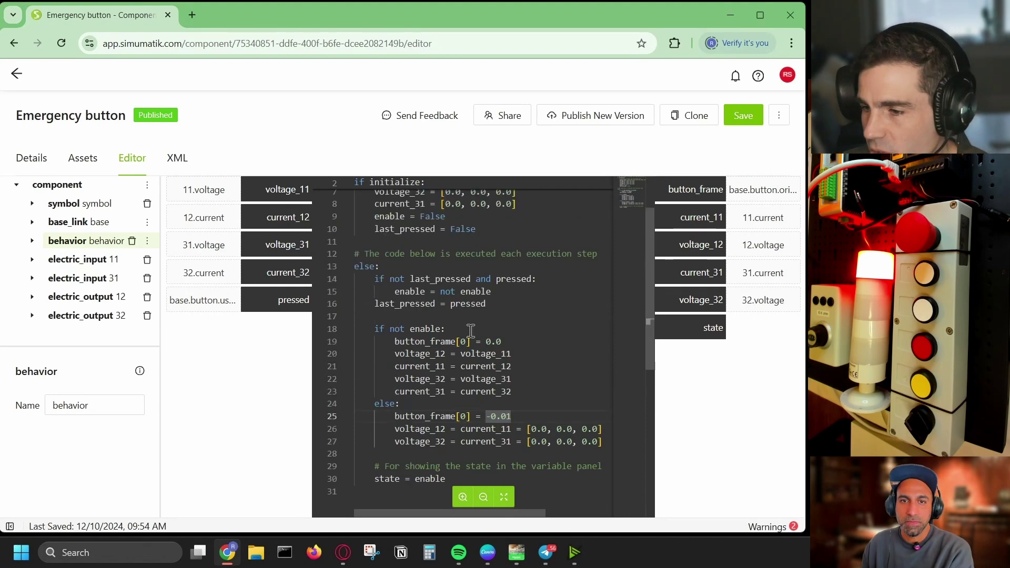
scroll(464, 384, down, 3)
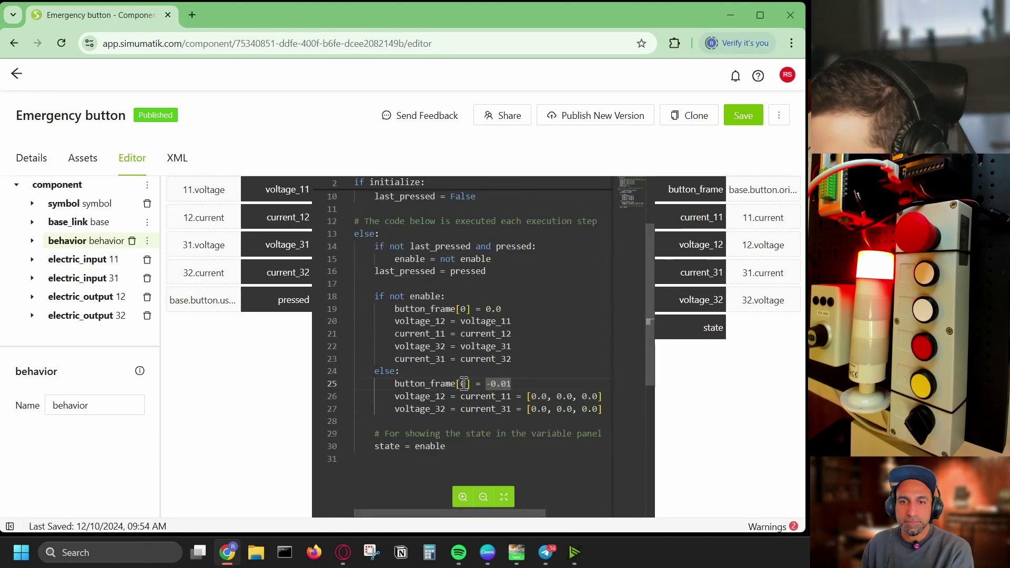
click(508, 359)
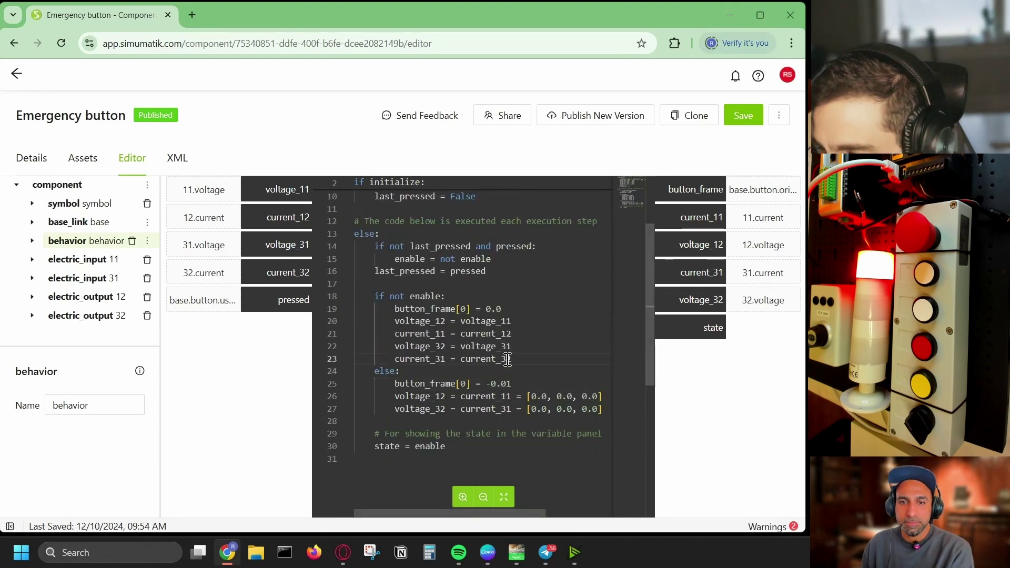
Trace how pressed and last_pressed toggle enable in the behavior code, and how enable drives button_frame[0]
click(425, 298)
scroll(425, 298, up, 5)
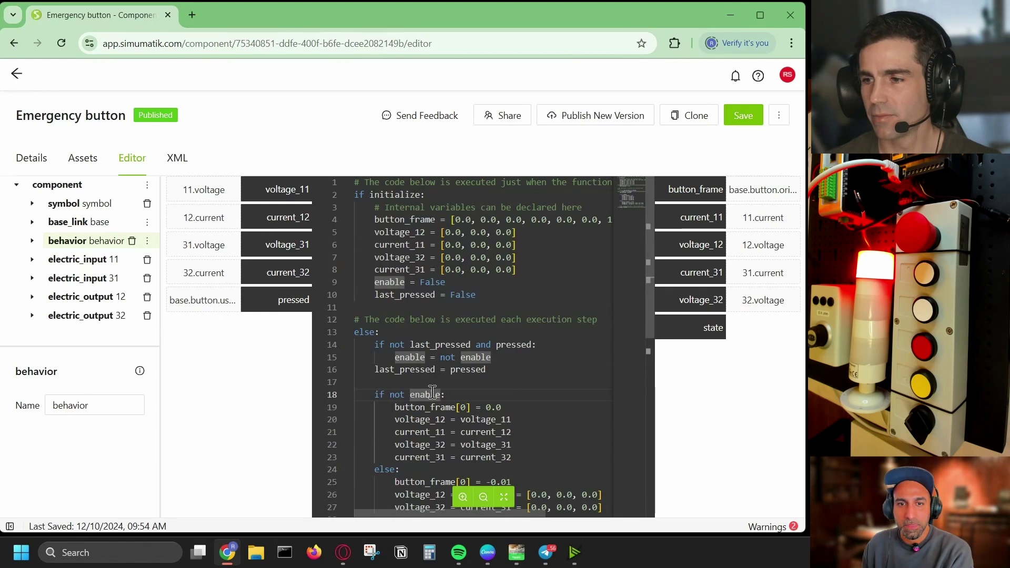
scroll(431, 392, down, 1)
click(518, 311)
click(451, 314)
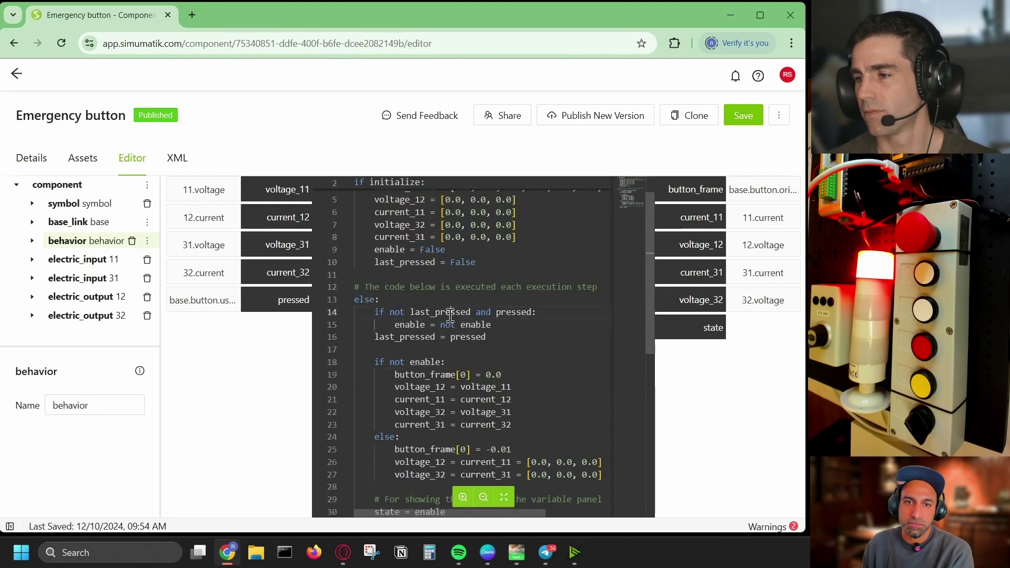
click(470, 326)
click(473, 340)
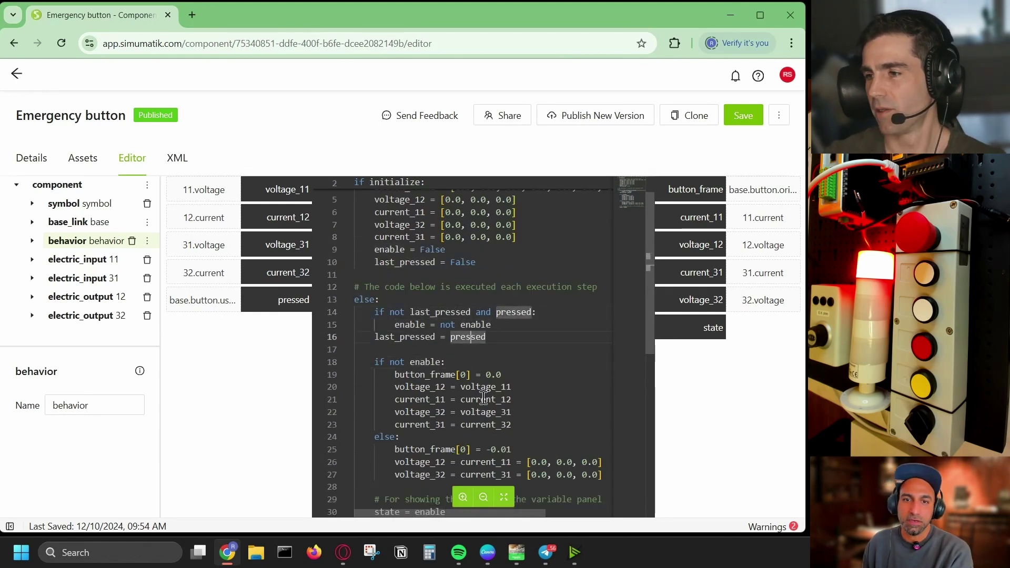
click(456, 374)
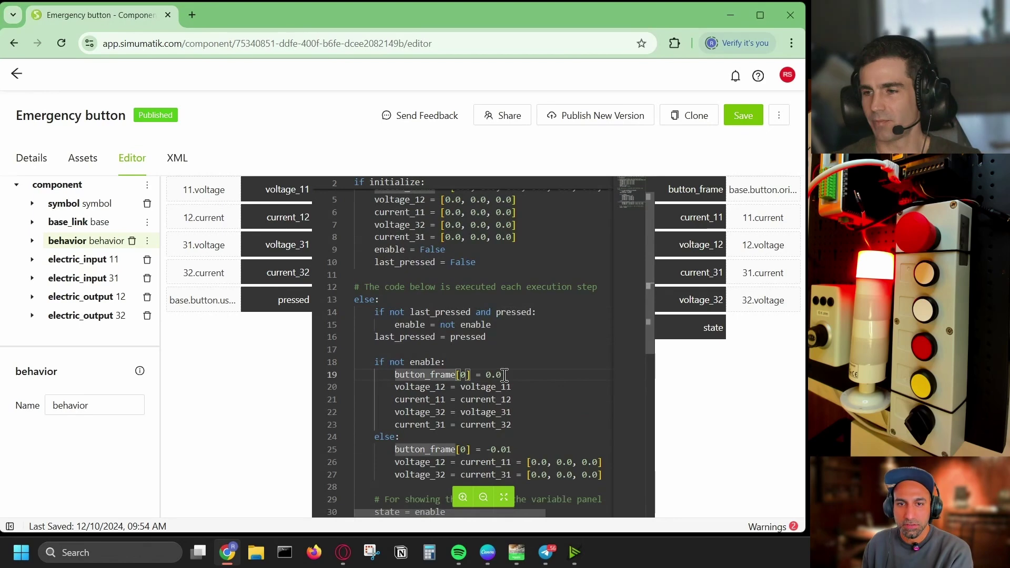
drag(504, 375, 394, 374)
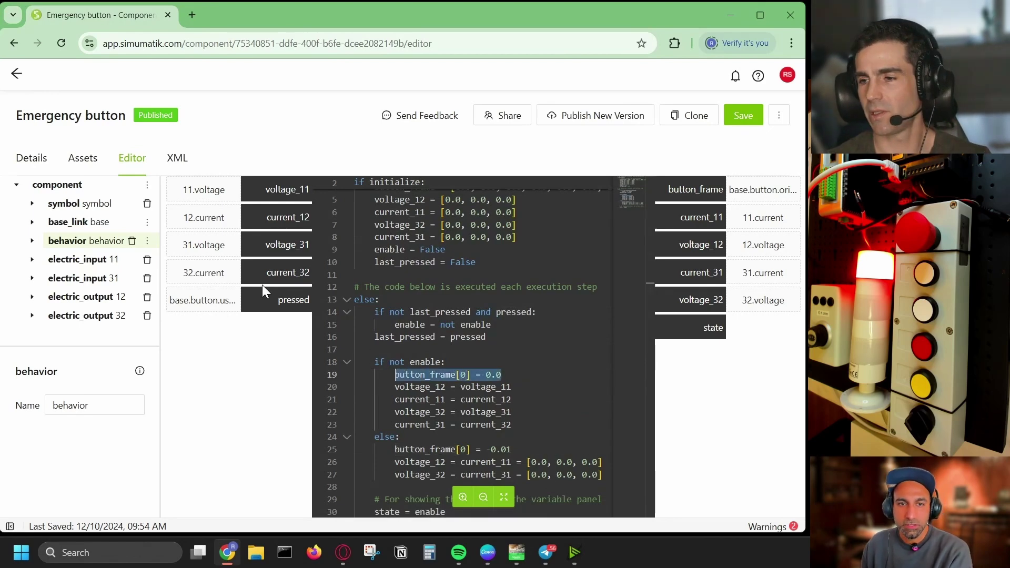
Return to the workspace, open the component page of IN0_EMStop and examine how its behavior code sets button_frame[0] from shadow_input
click(16, 73)
click(340, 169)
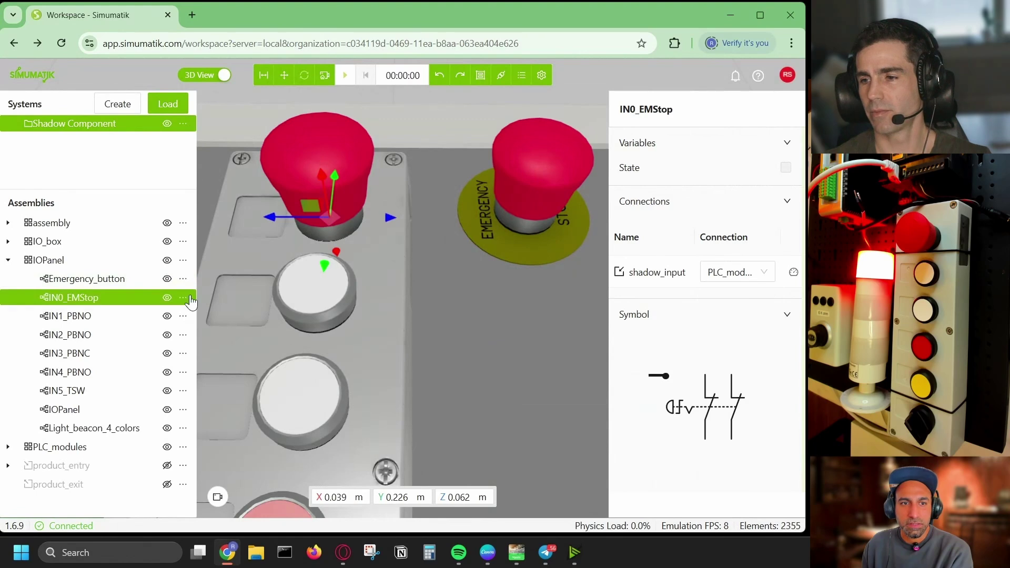
click(183, 297)
click(137, 449)
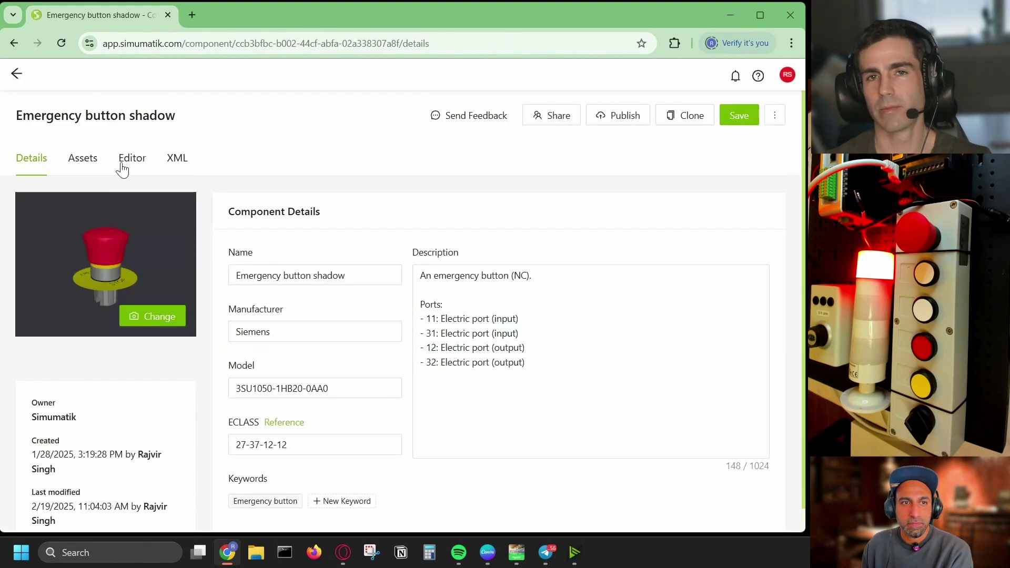
click(129, 158)
click(95, 242)
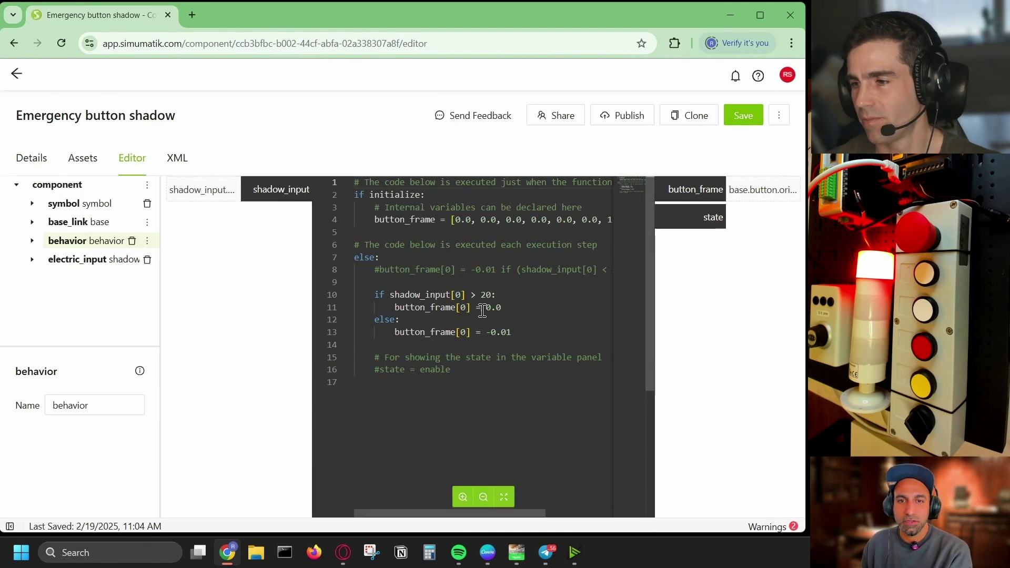
click(508, 307)
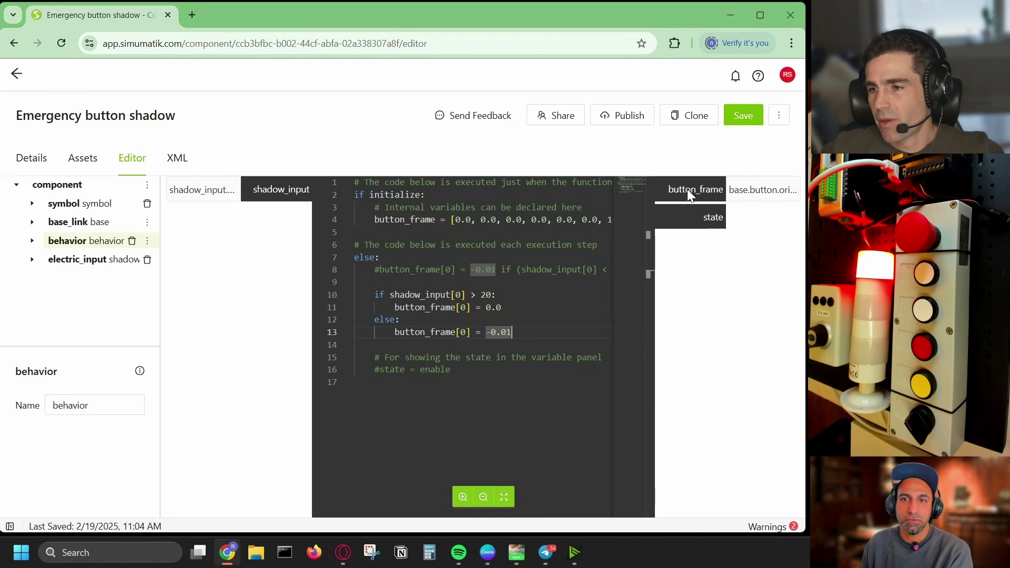
Return to the workspace, check the component details page of Emergency_button, and go back to the workspace
click(17, 73)
click(525, 207)
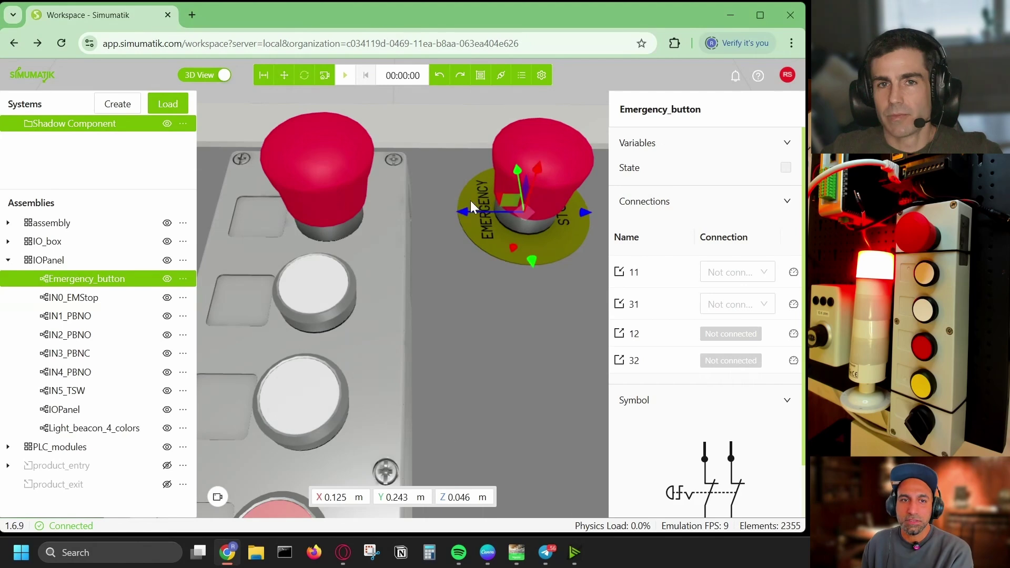
click(183, 279)
click(120, 437)
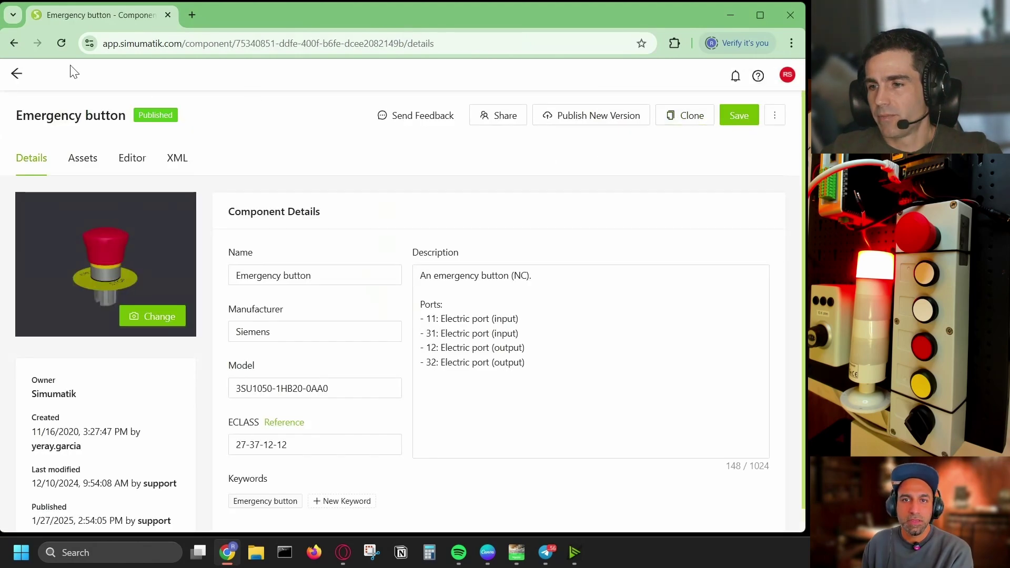
click(17, 74)
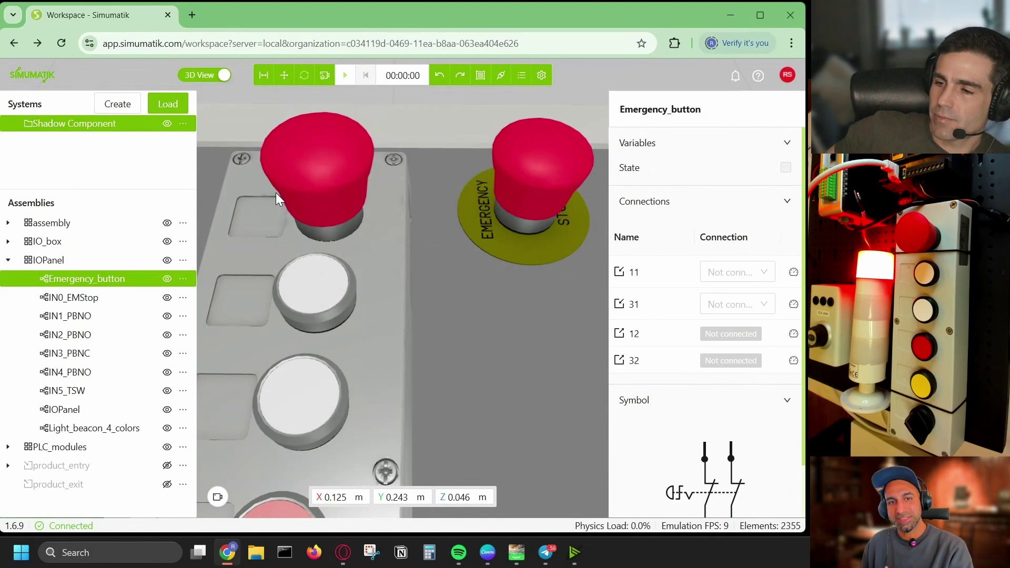
Select the IN1_PBNO pushbutton on the panel, open its component page and display its behavior code in the editor
scroll(336, 230, down, 3)
right_drag(336, 244, 447, 225)
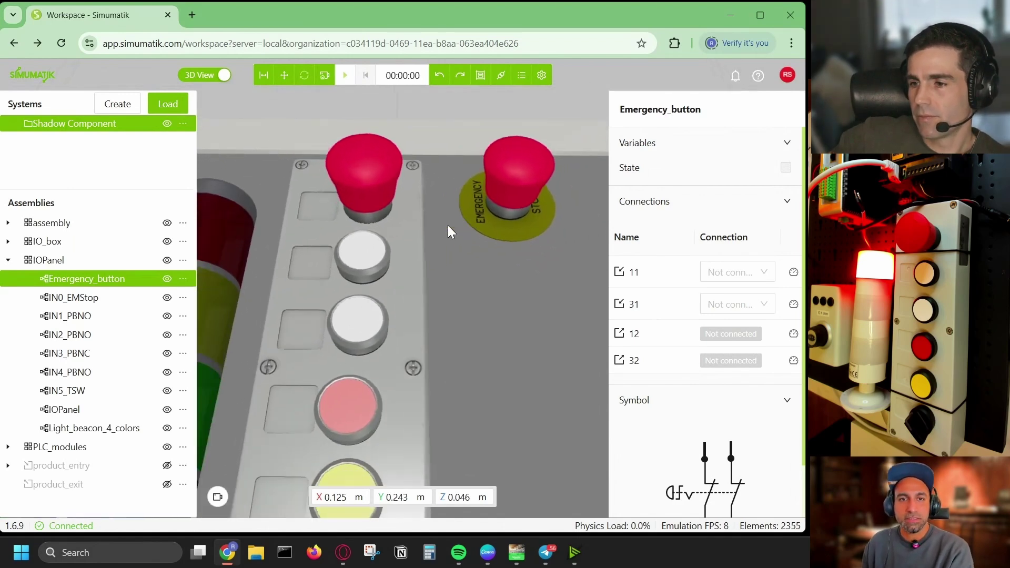
click(383, 244)
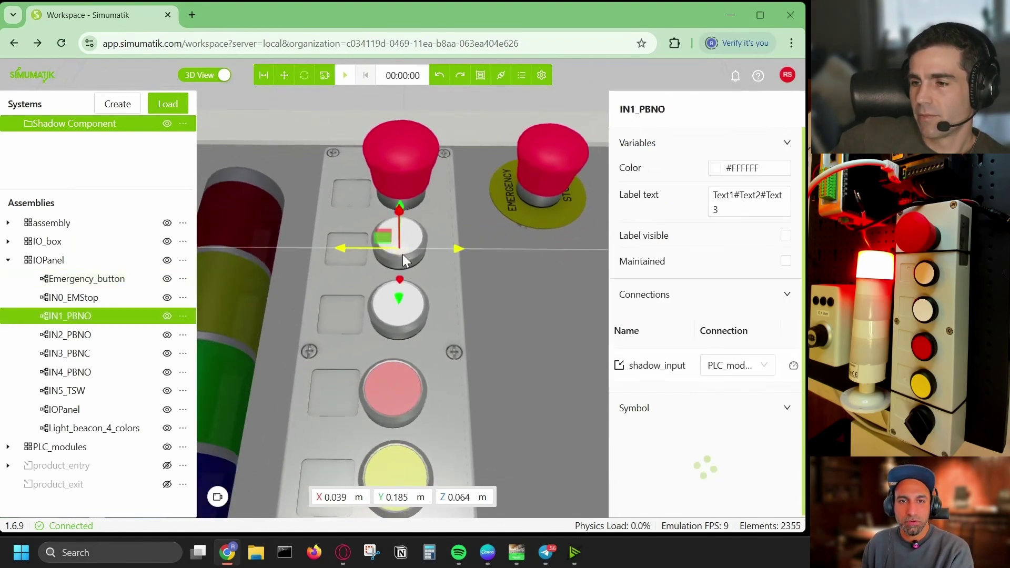
click(182, 315)
click(136, 468)
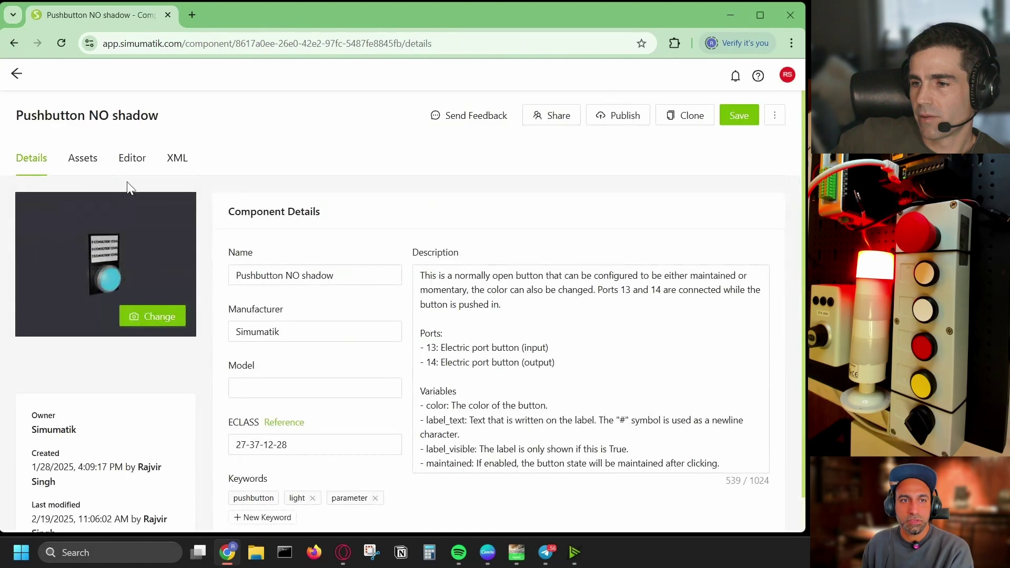
click(132, 159)
click(86, 242)
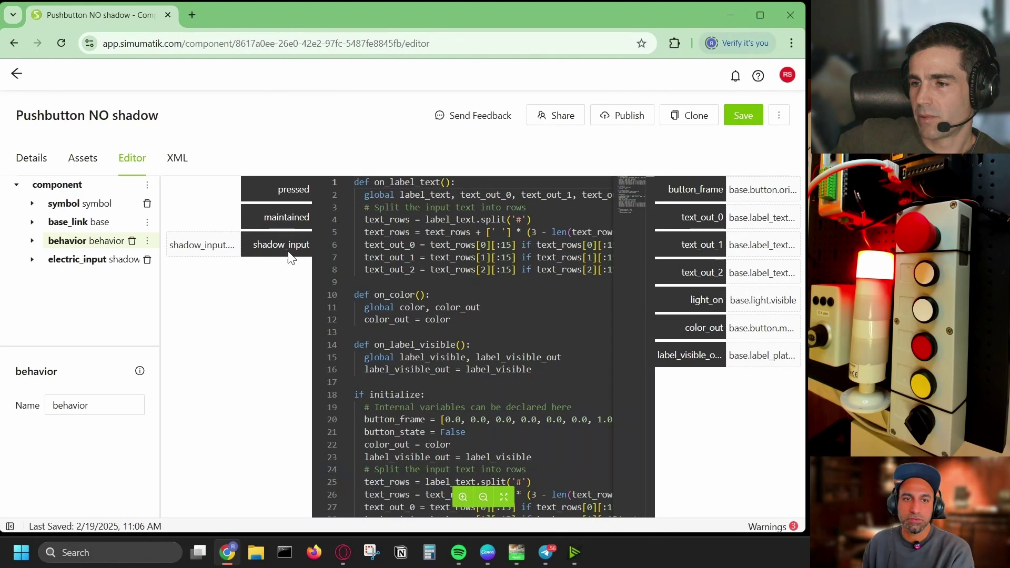
Examine how the pushbutton's behavior code sets button_frame[0] from shadow_input[0], and return to the workspace
scroll(425, 278, down, 5)
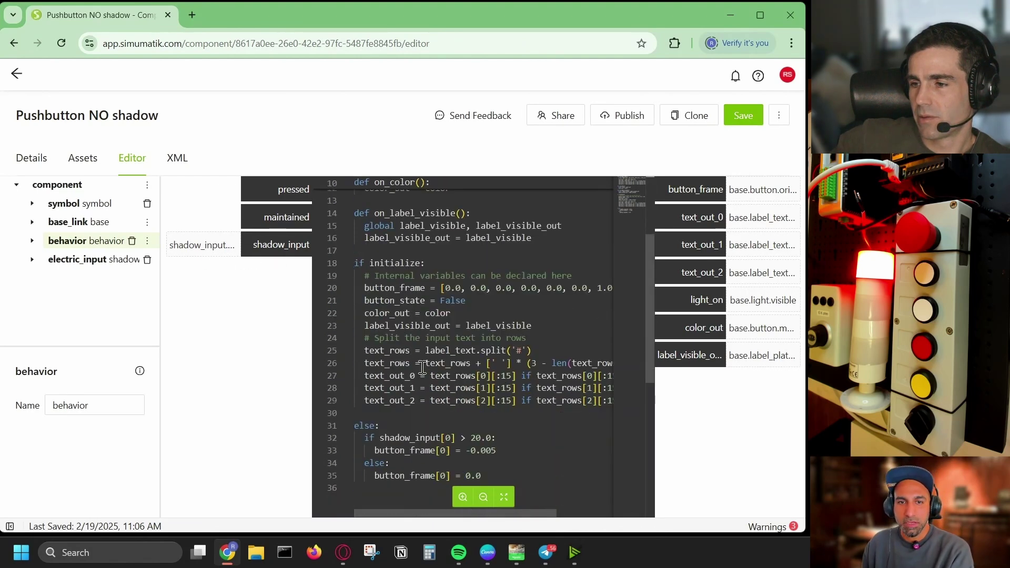
drag(370, 410, 476, 411)
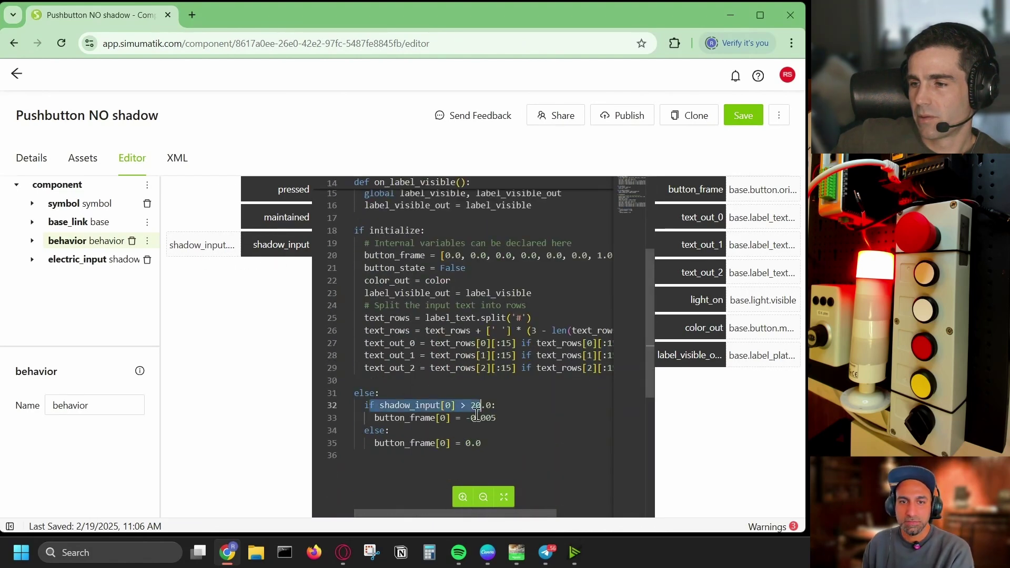
drag(403, 428, 473, 420)
drag(420, 444, 440, 444)
click(17, 73)
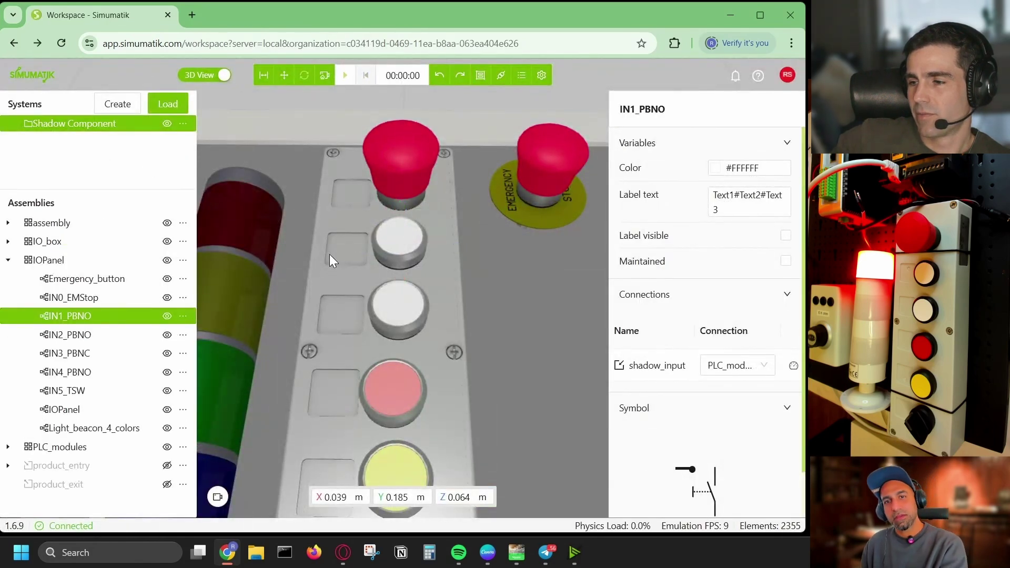
Select the IN2_PBNO pushbutton and view the whole button panel beside the light beacon from the front
click(404, 311)
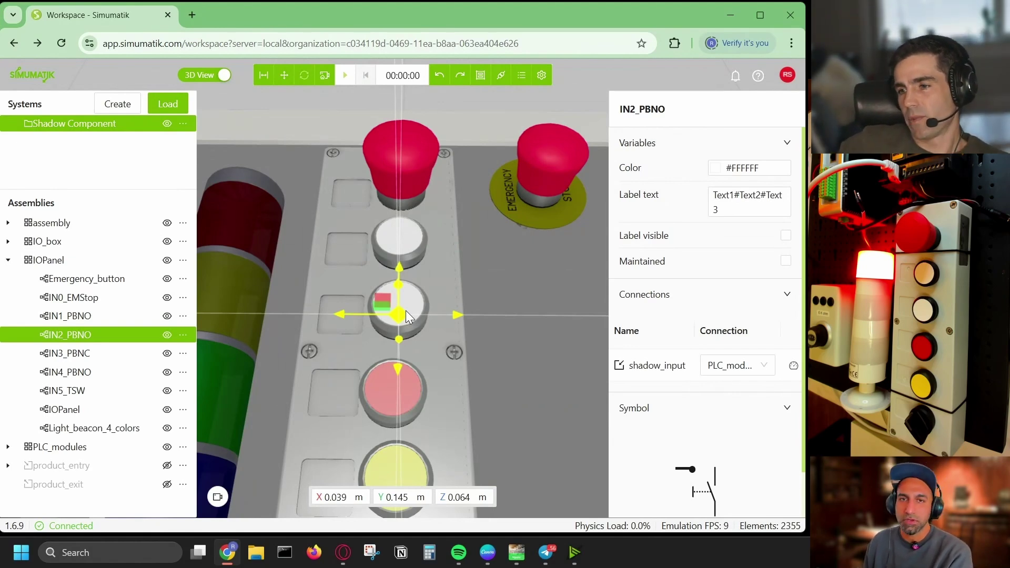
scroll(409, 309, down, 5)
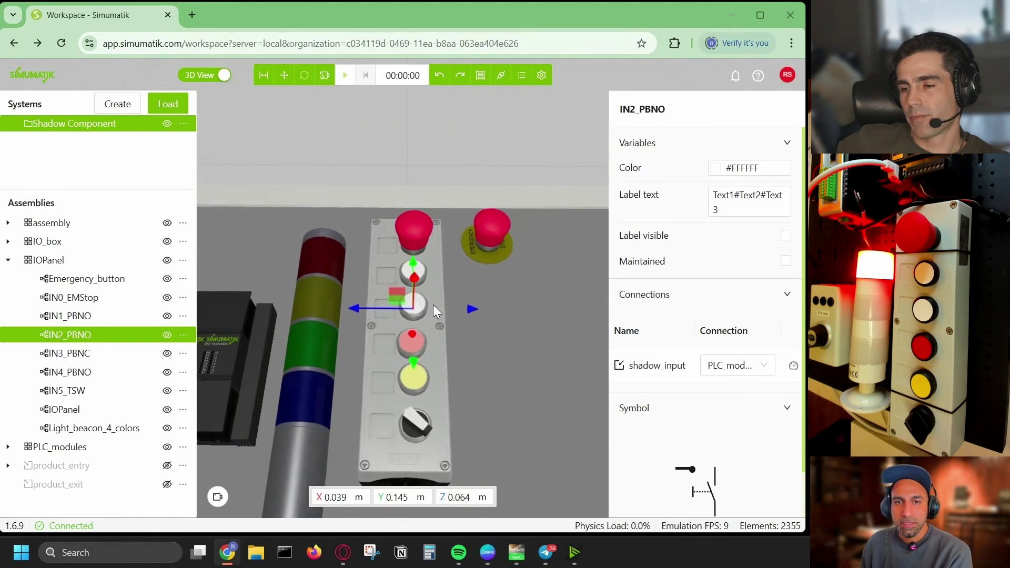
scroll(452, 278, up, 5)
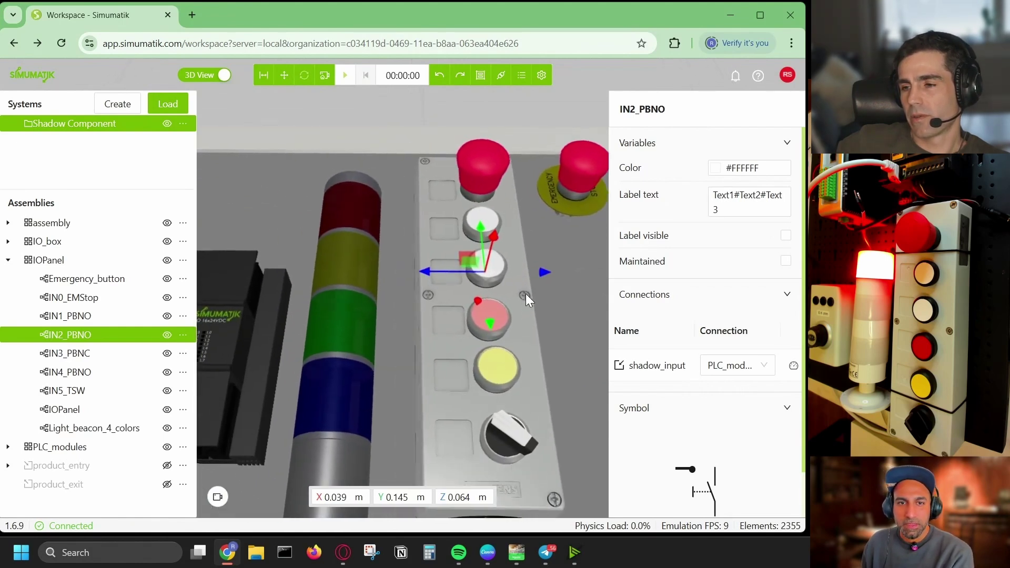
drag(507, 312, 511, 336)
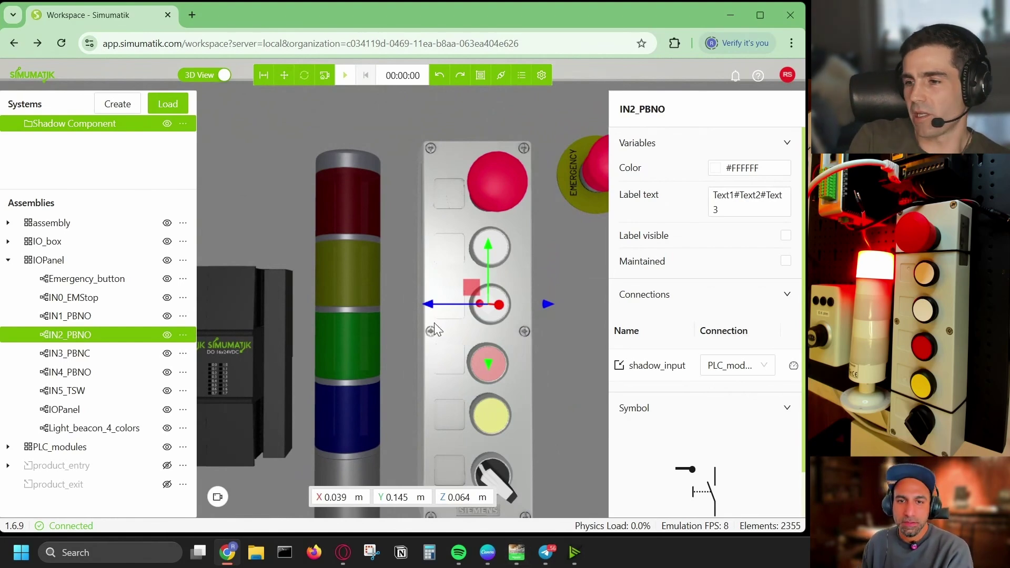
Start the emulation with the PLC modules in view and hide the side panels
right_drag(498, 280, 509, 277)
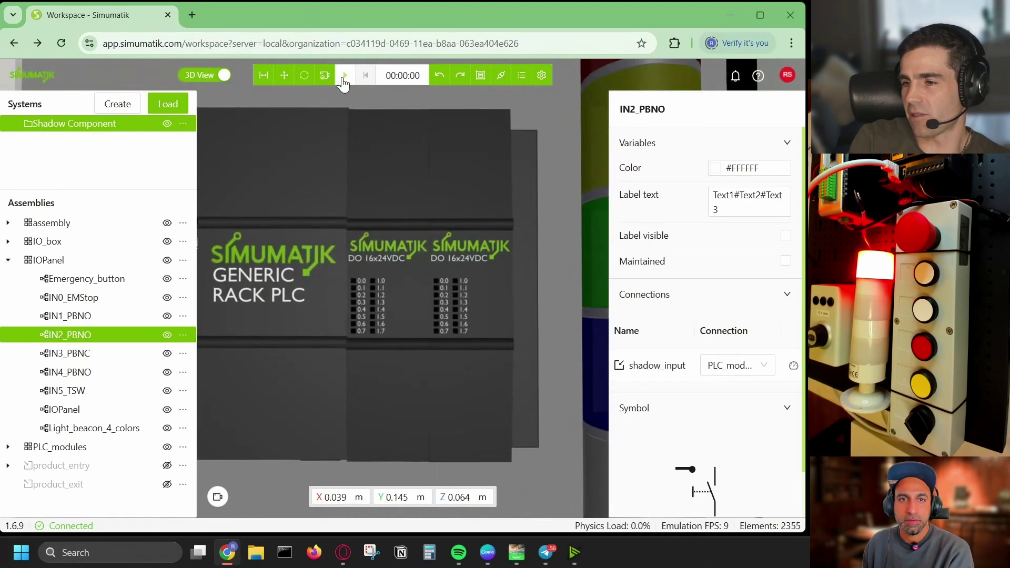
click(345, 74)
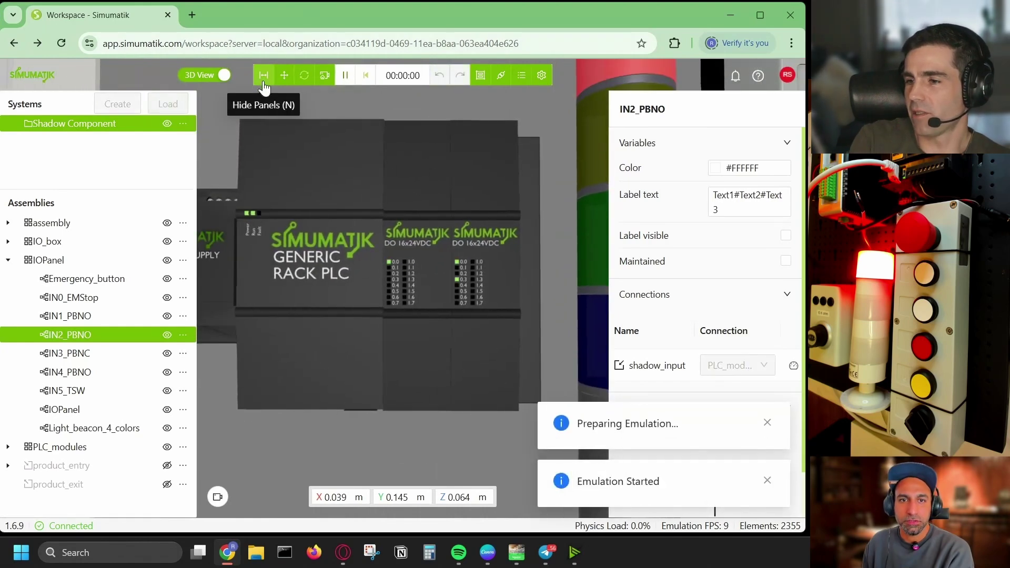
click(263, 74)
Compare the PLC modules' indicator lights with the light beacon and panel buttons while the real selector switch is operated
scroll(418, 286, up, 5)
scroll(424, 285, down, 2)
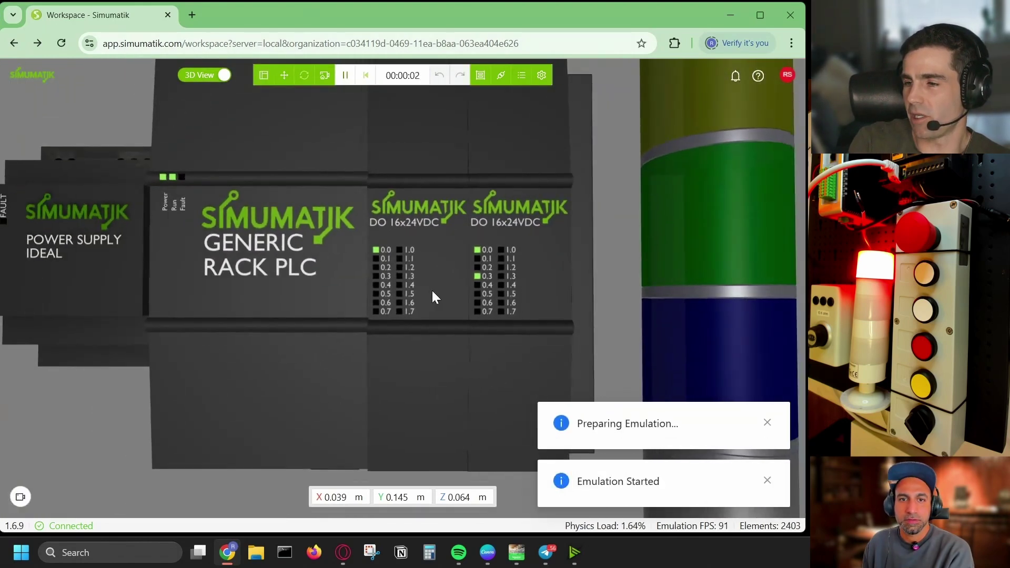
right_drag(432, 290, 279, 305)
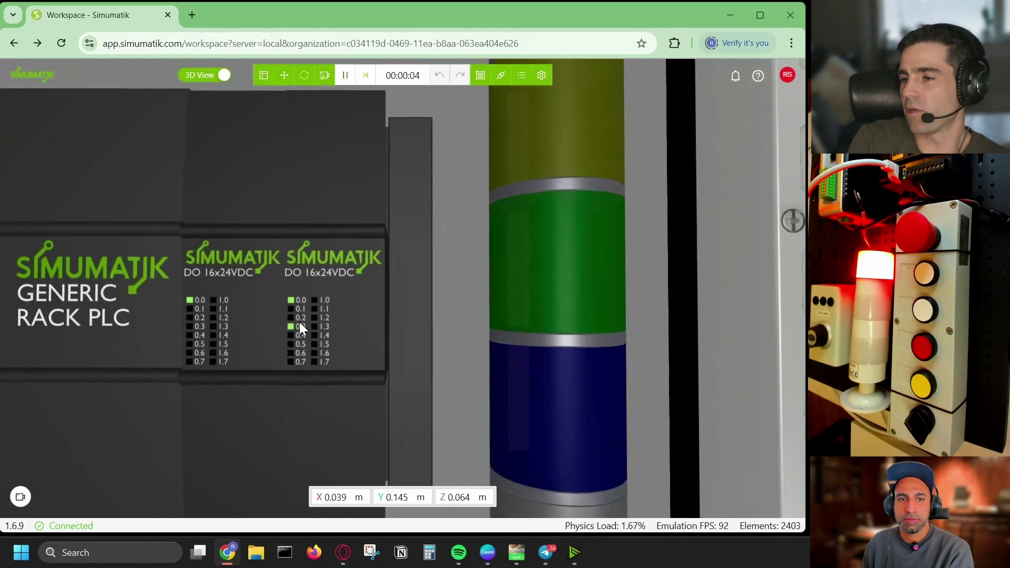
scroll(298, 319, down, 3)
scroll(299, 319, down, 3)
right_drag(321, 307, 293, 329)
scroll(292, 330, up, 3)
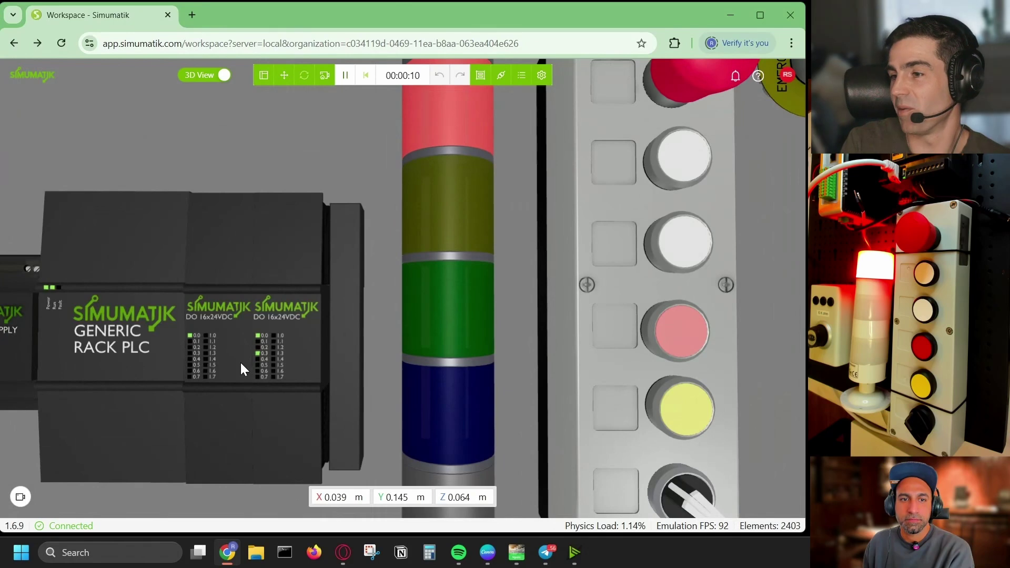
scroll(240, 361, down, 1)
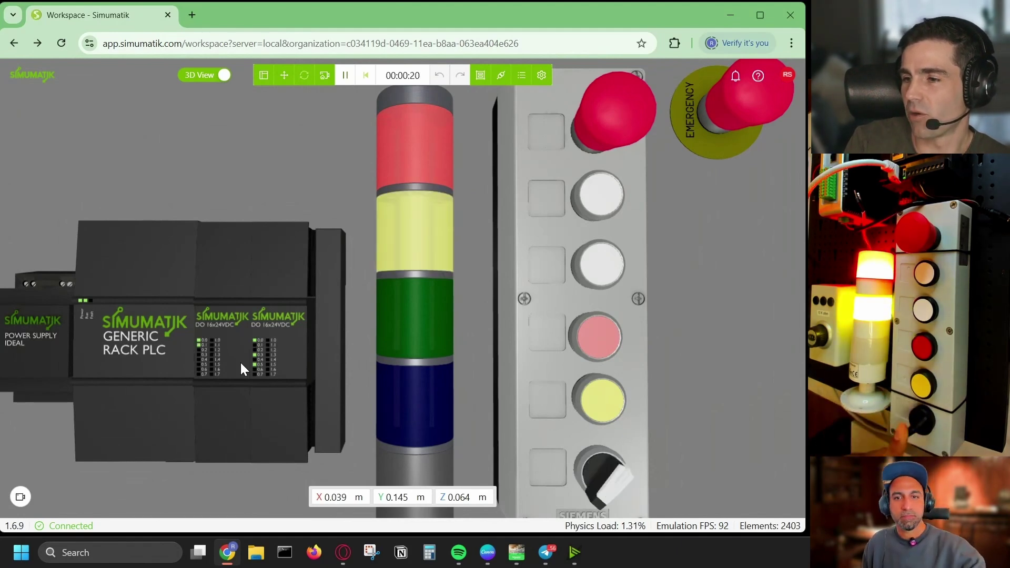
scroll(201, 377, up, 5)
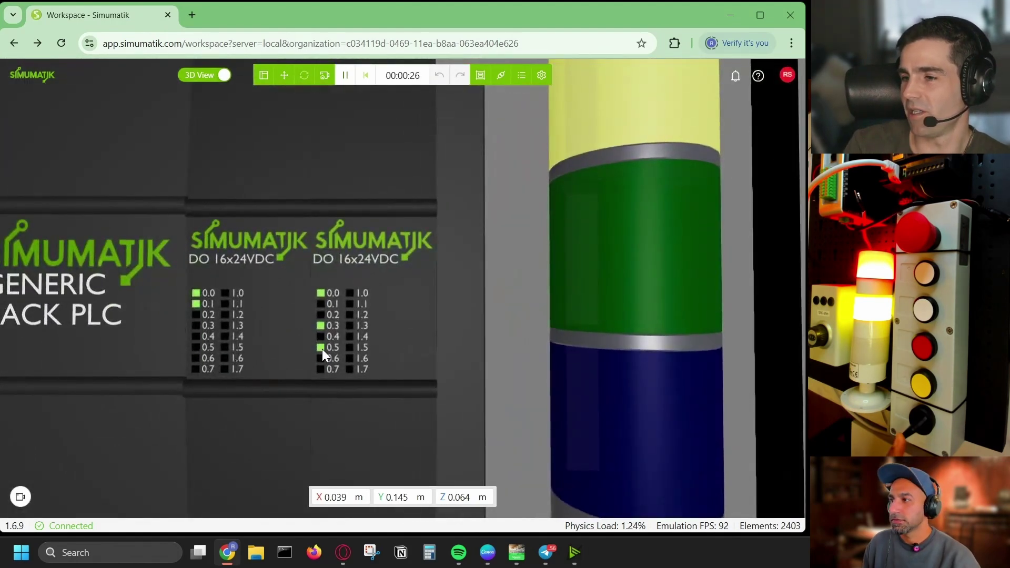
scroll(315, 349, down, 5)
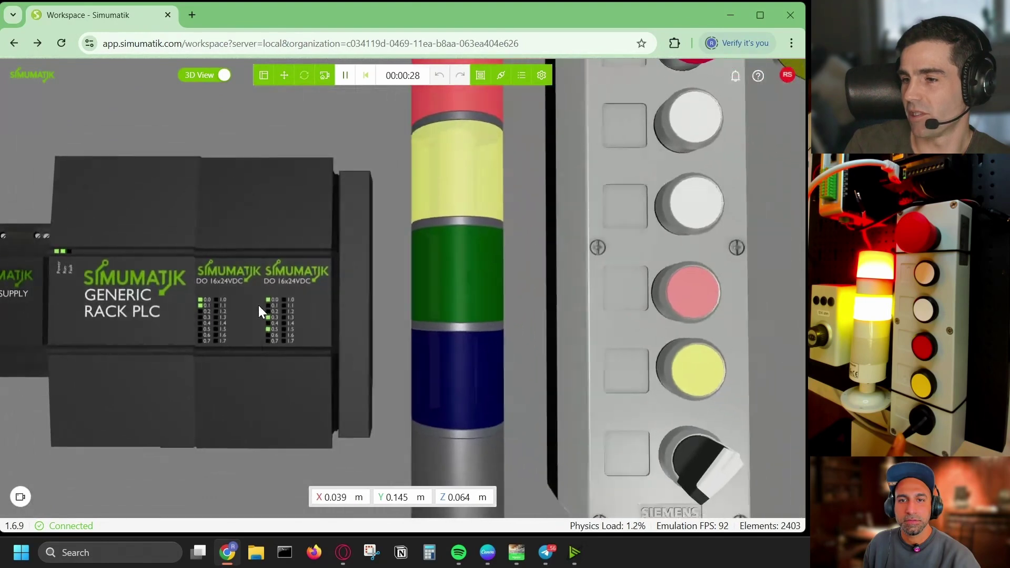
scroll(249, 293, up, 5)
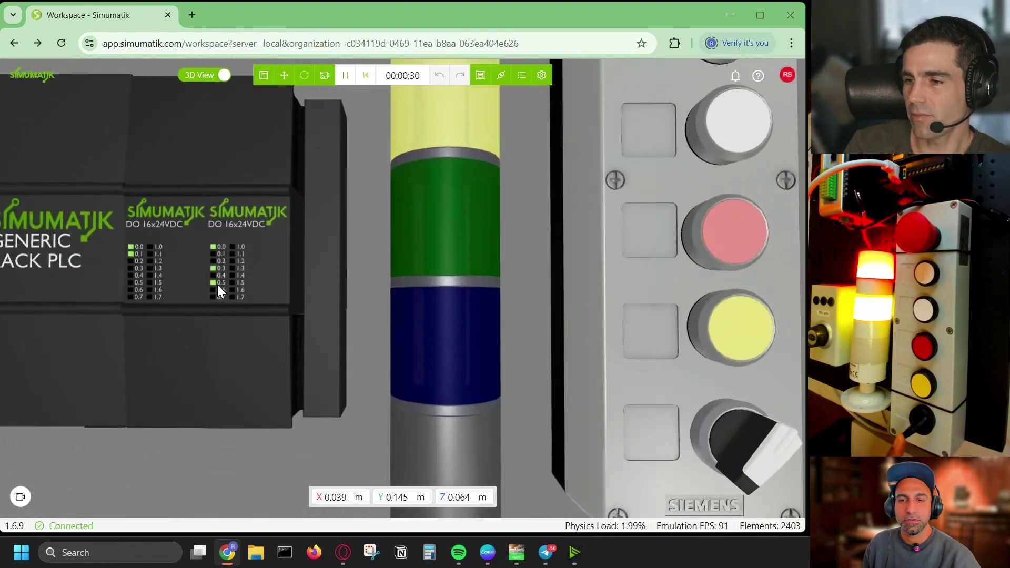
scroll(216, 286, down, 5)
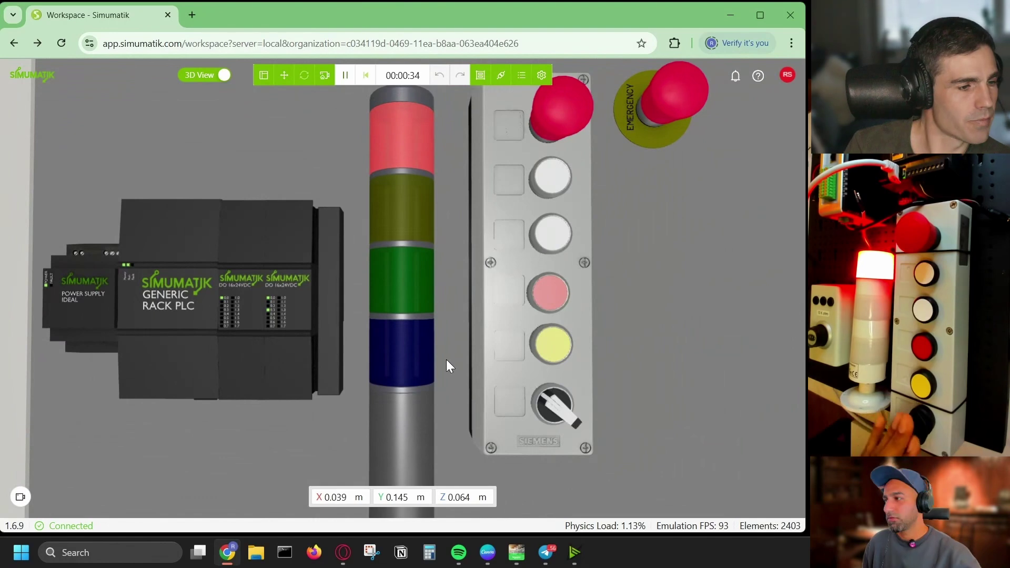
Switch to EcoStruxure Machine Expert - Basic and fit its window to the visible screen area to show the Main_POU rungs
click(516, 552)
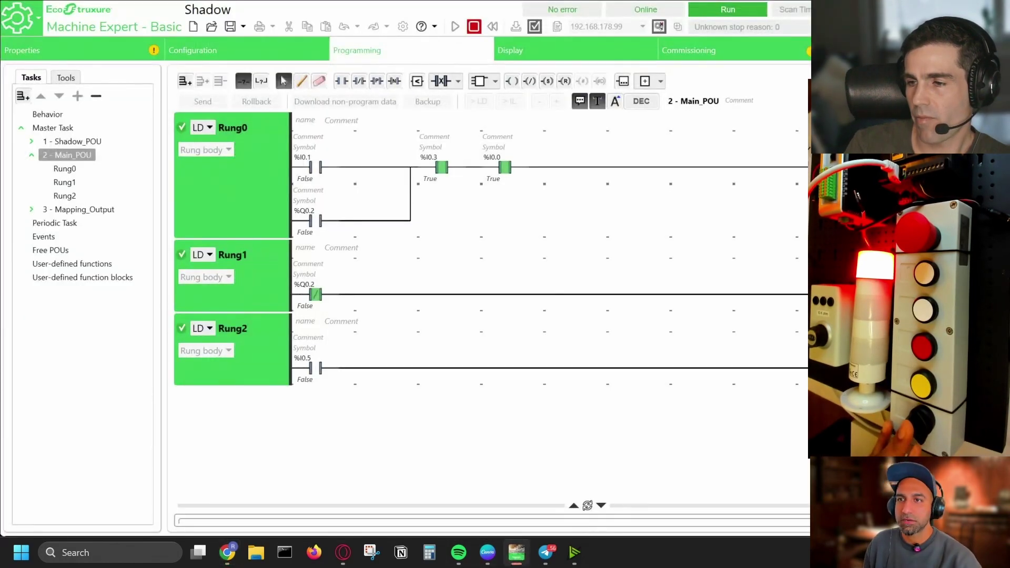
drag(831, 15, 781, 157)
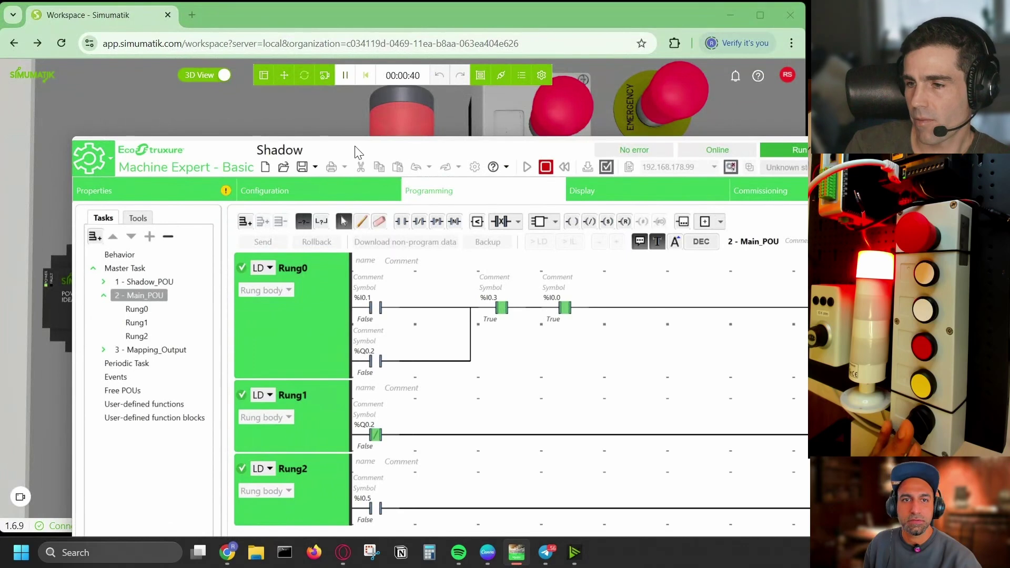
drag(357, 152, 284, 18)
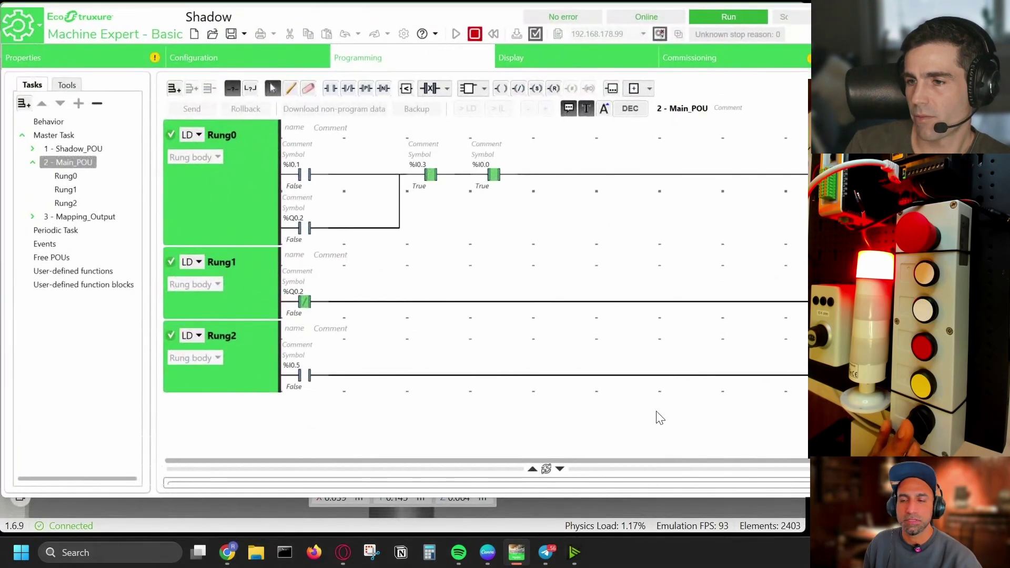
drag(809, 496, 802, 536)
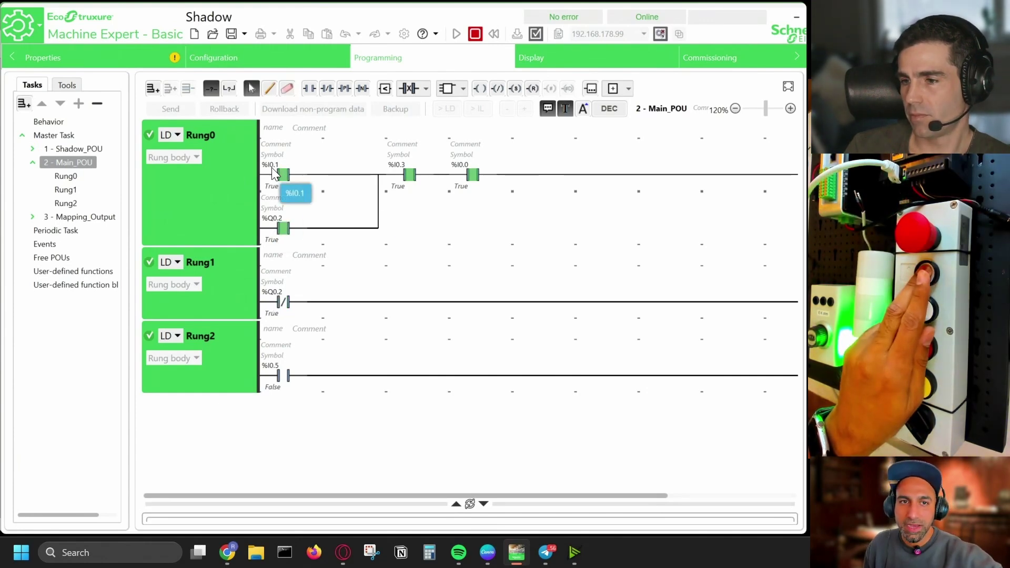
Open Shadow_POU, expand its rung list and reduce the ladder view to 90% to show the complete rungs
click(67, 151)
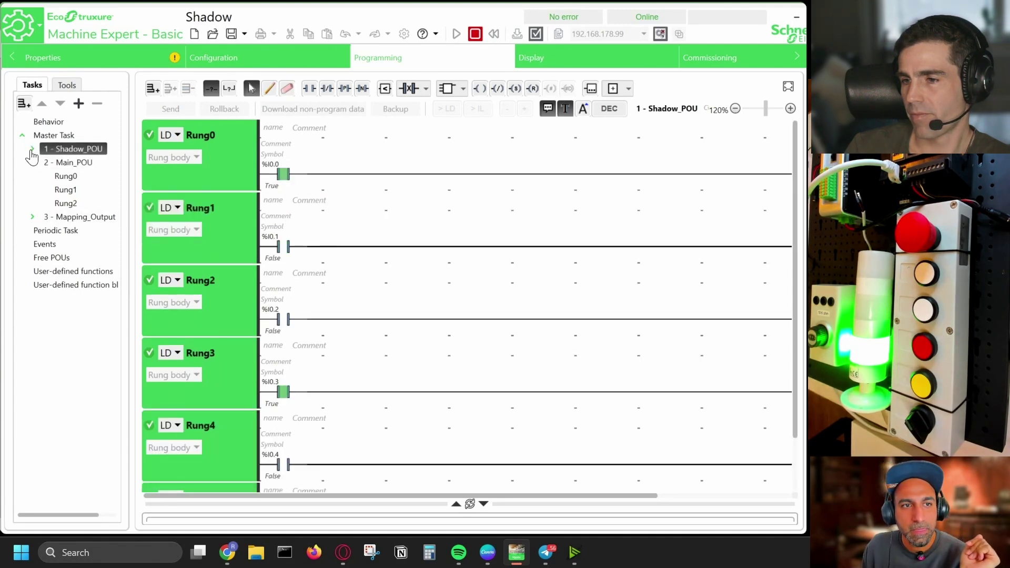
click(33, 150)
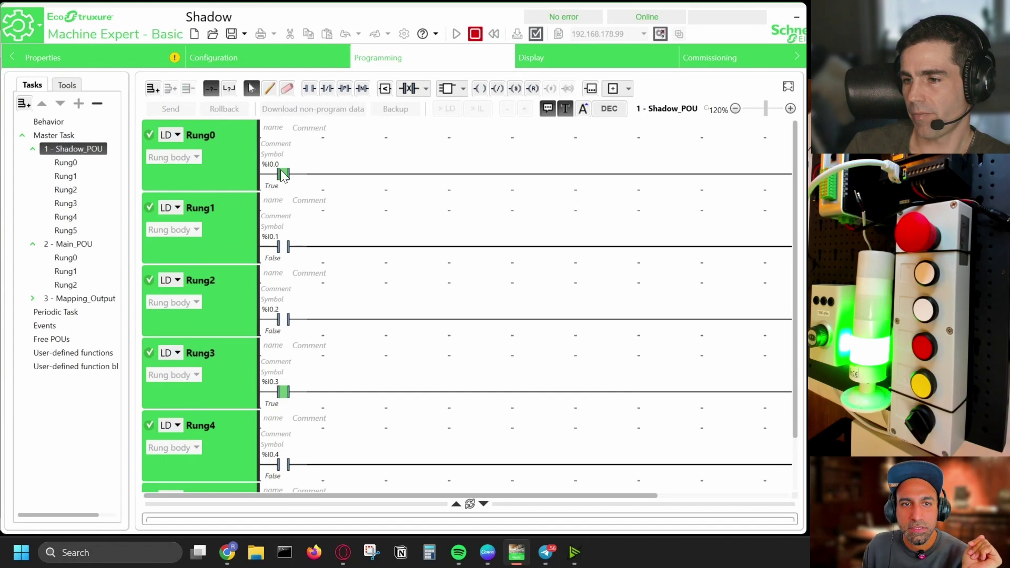
click(735, 108)
click(736, 108)
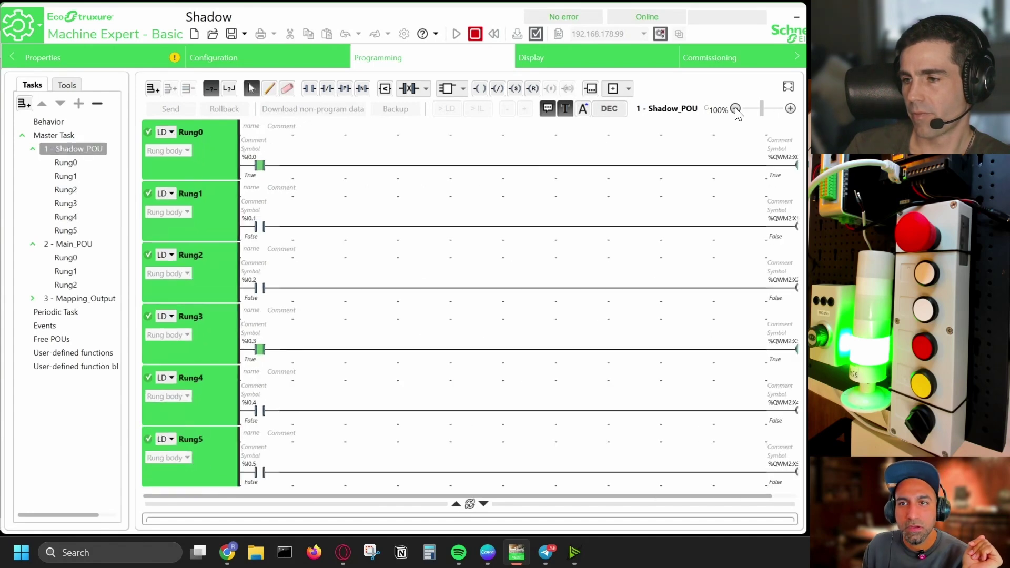
click(736, 108)
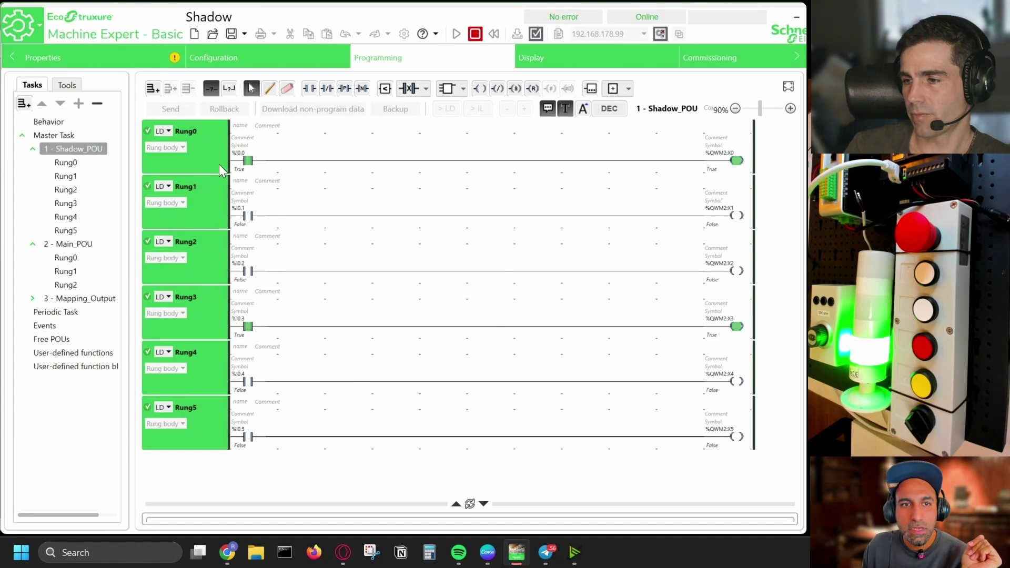
Trace how Rung0 to Rung5 of Shadow_POU map inputs %I0.0 to %I0.5 to %QWM2 bits, and restore the 120% view
click(251, 153)
click(248, 204)
click(255, 260)
click(258, 311)
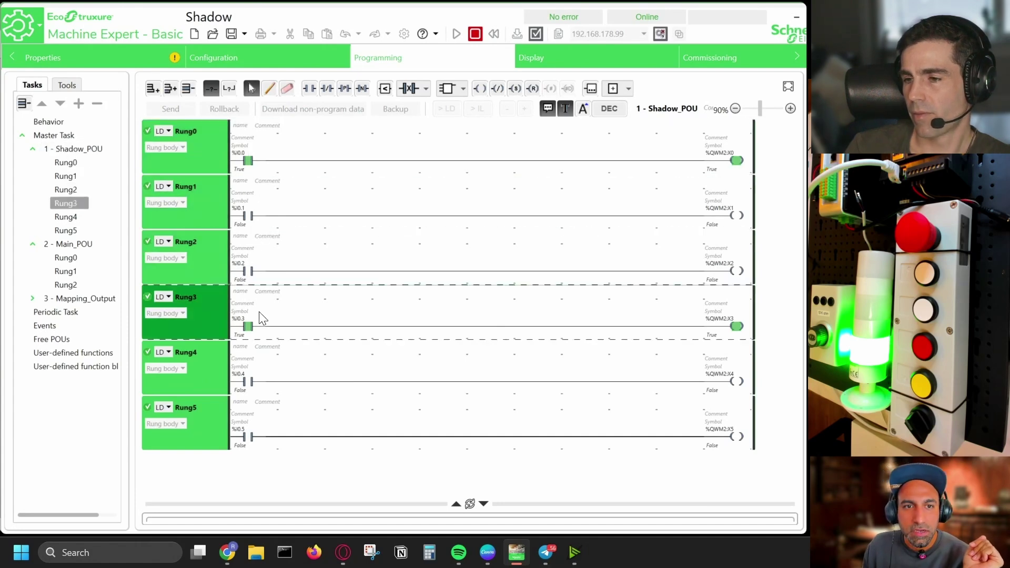
click(262, 373)
click(257, 439)
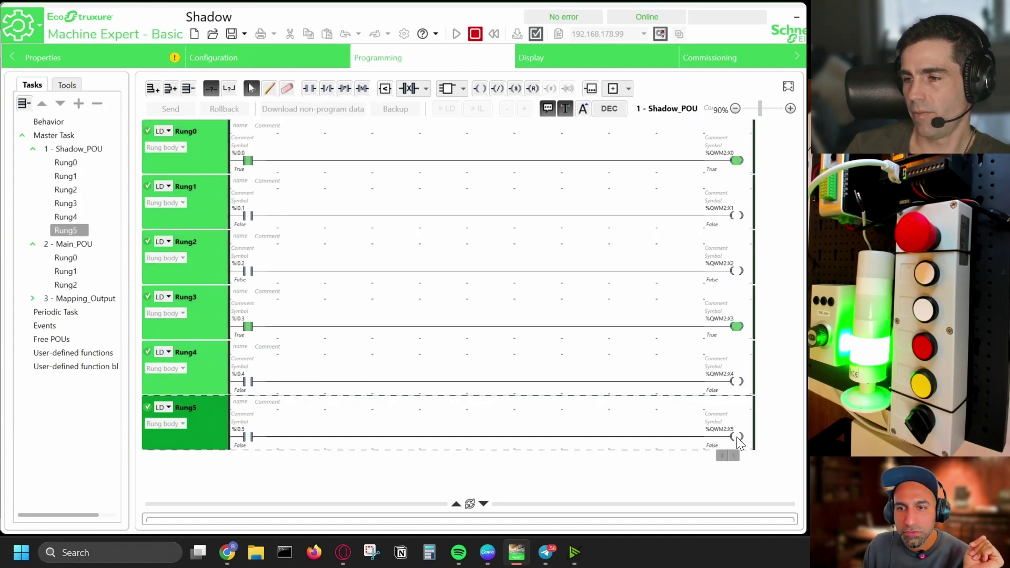
click(790, 108)
click(790, 108)
click(790, 108)
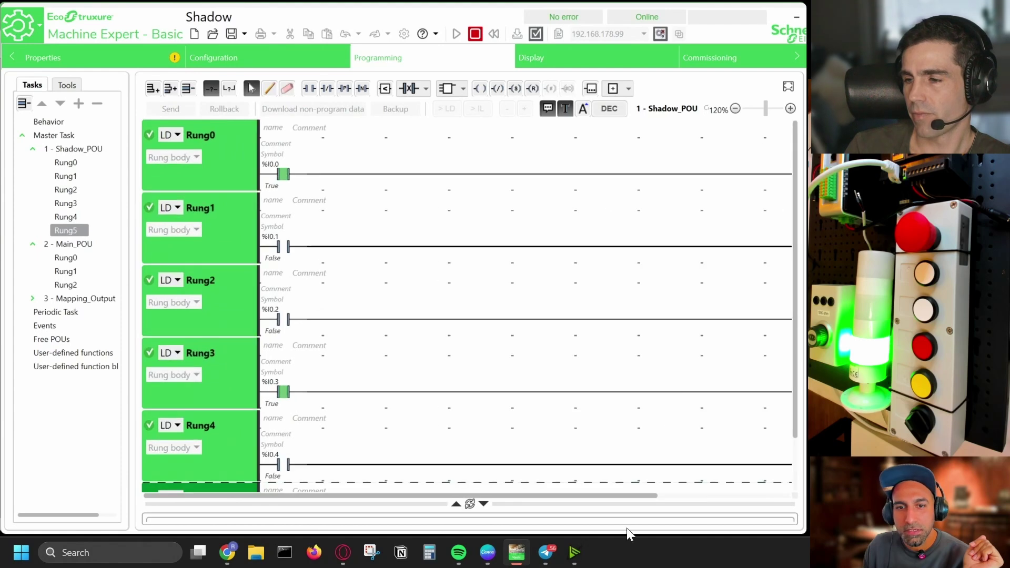
Examine the %QWM2:X0 to %QWM2:X3 output coils of the Shadow_POU rungs at 150% view
drag(623, 497, 779, 410)
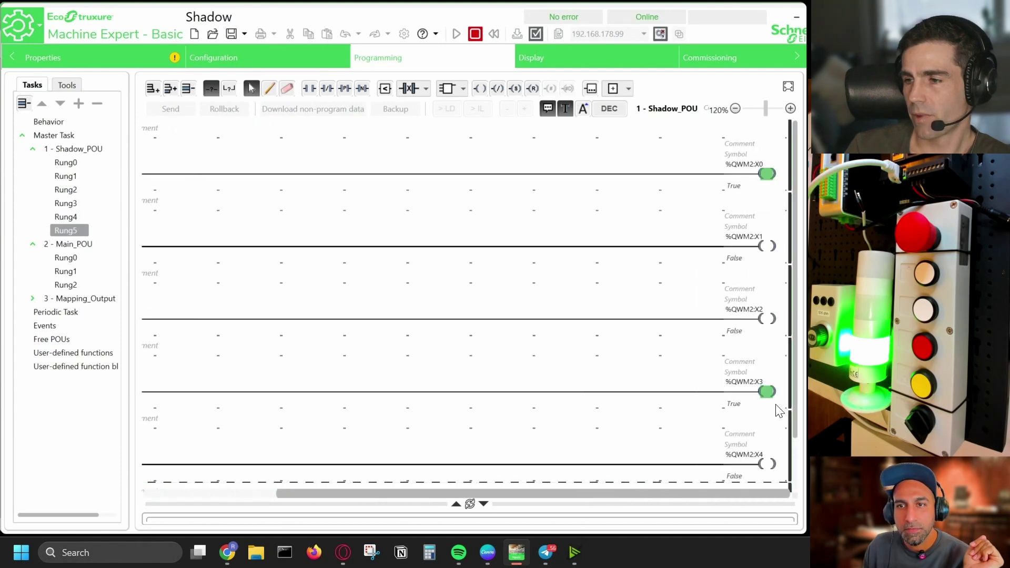
click(790, 109)
drag(645, 493, 749, 492)
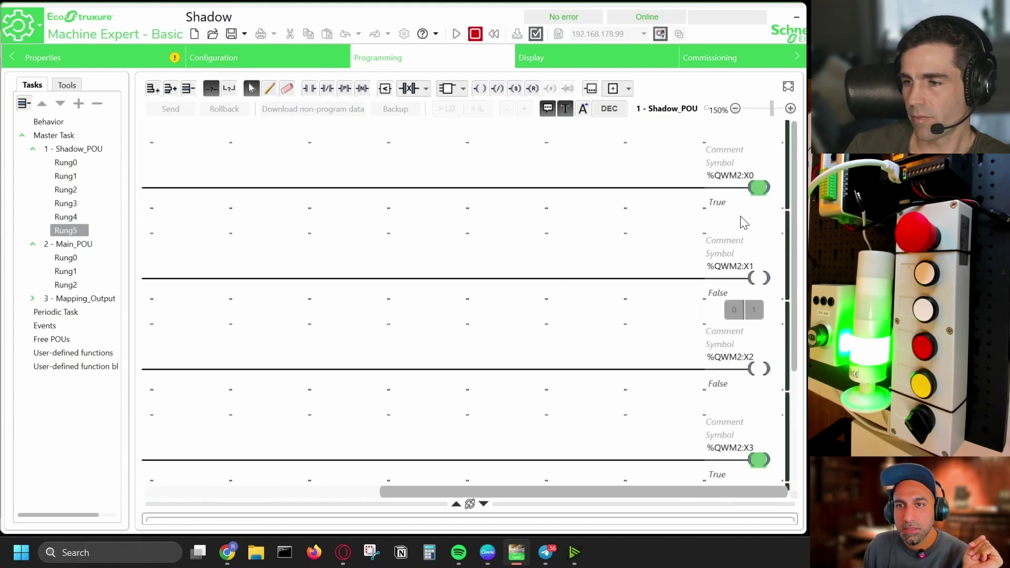
click(740, 200)
click(727, 269)
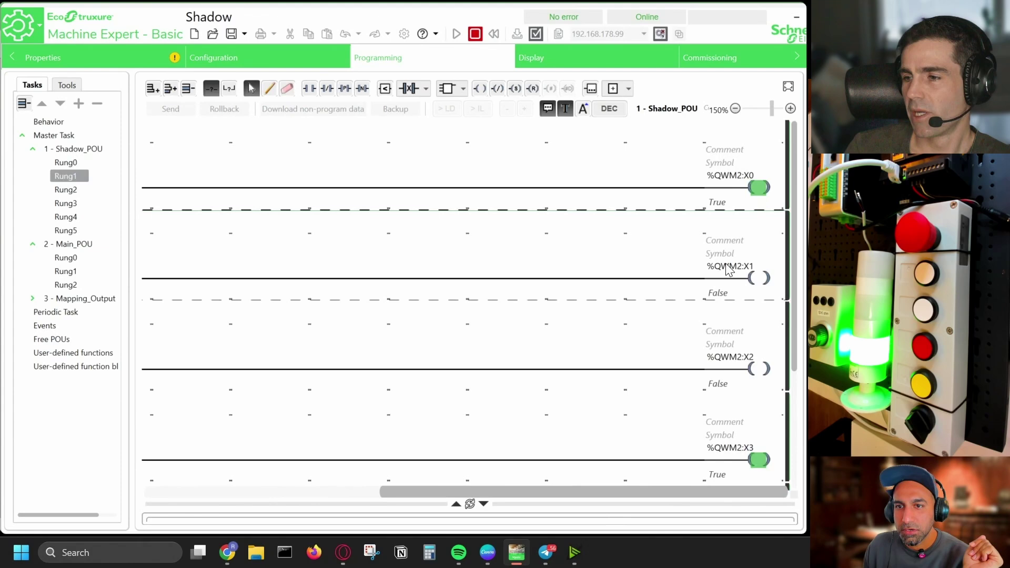
click(739, 368)
click(750, 185)
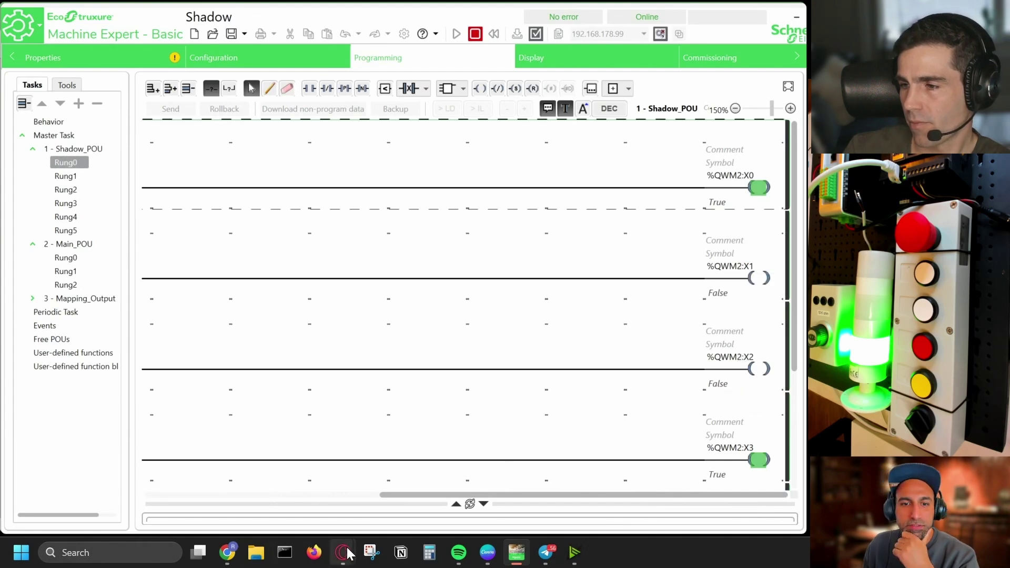
Switch to Simumatik, reset the emulation and show the second digital output card's properties to check its Output var
click(225, 551)
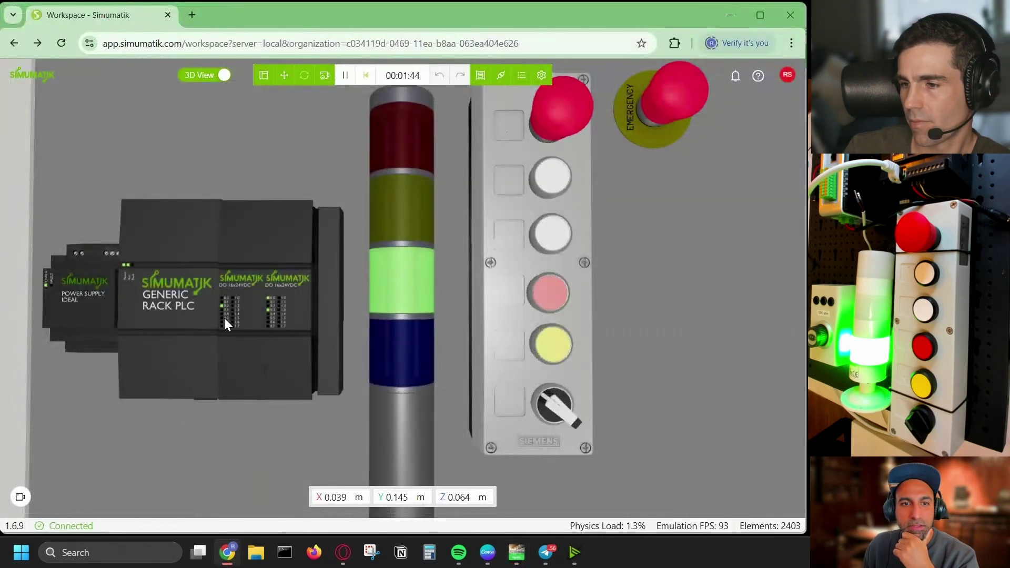
click(365, 77)
click(263, 74)
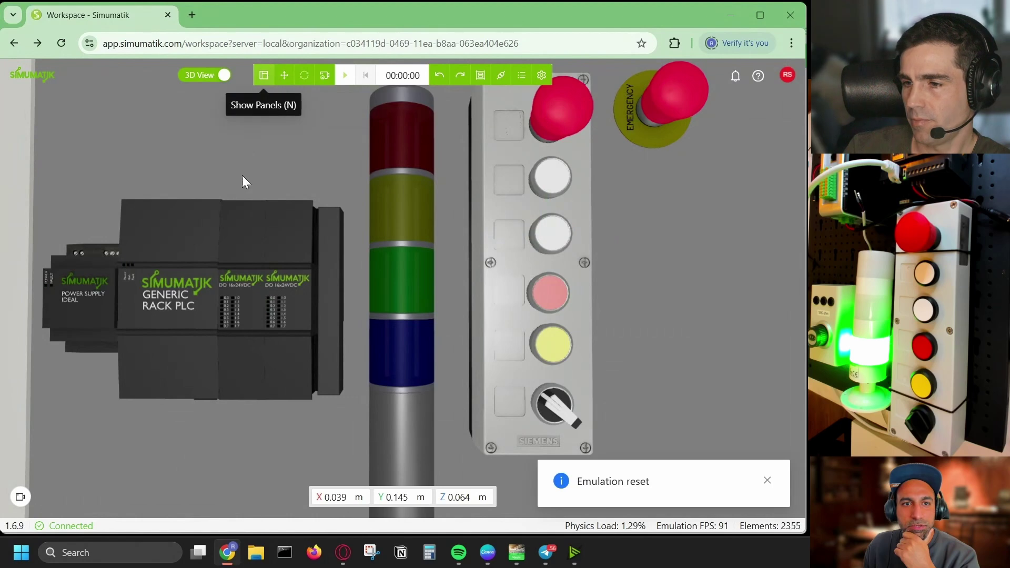
click(239, 294)
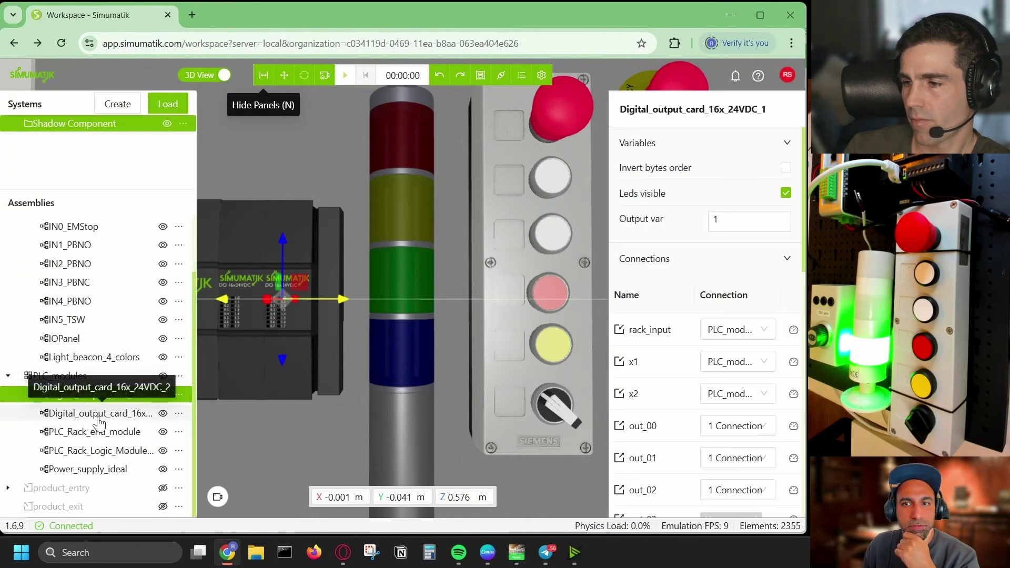
click(96, 416)
click(716, 222)
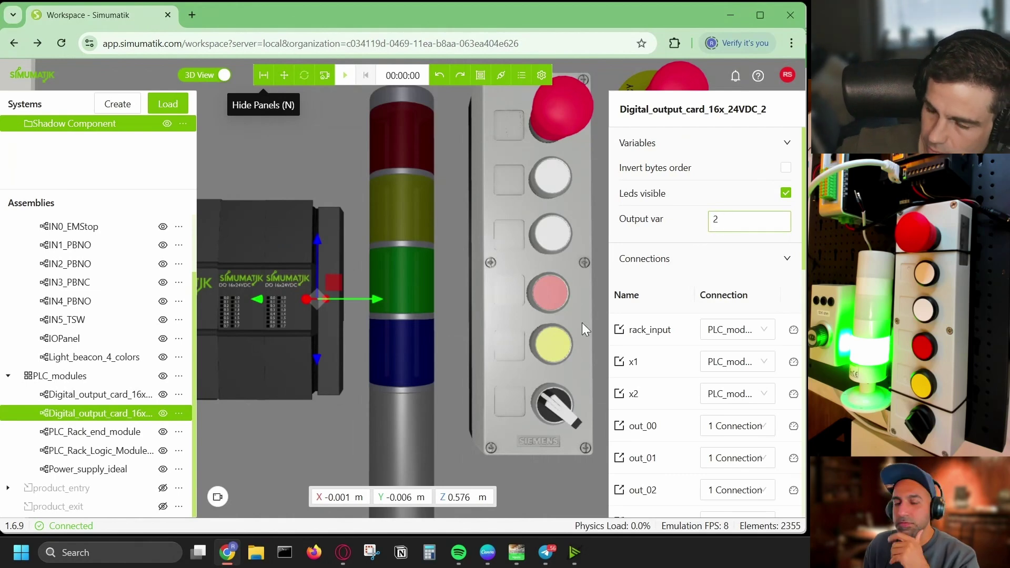
Compare the second output card's Output var with the %QWM2 coils in EcoStruxure Machine Expert - Basic, returning to the card in Simumatik
click(516, 552)
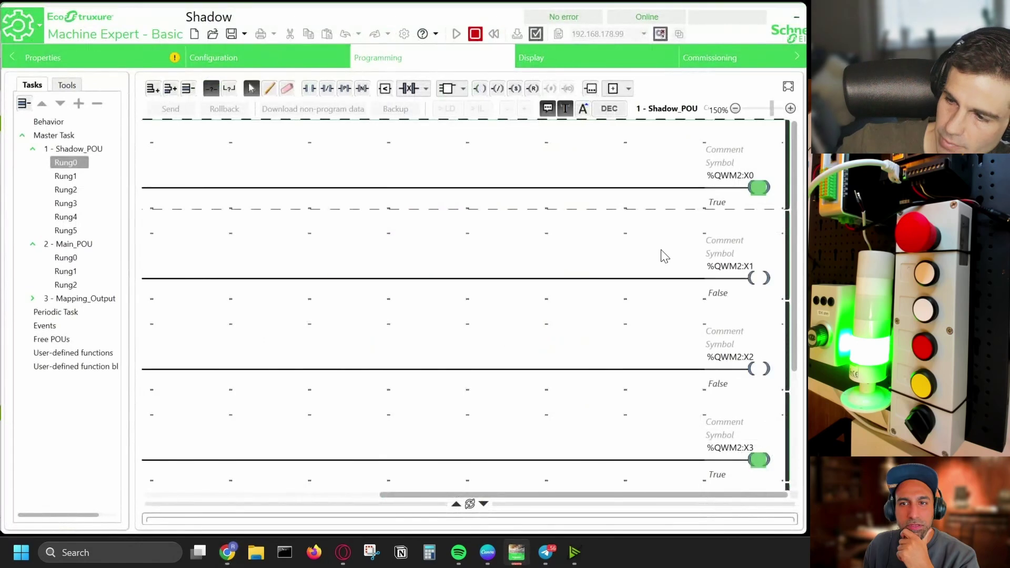
mouse_move(742, 173)
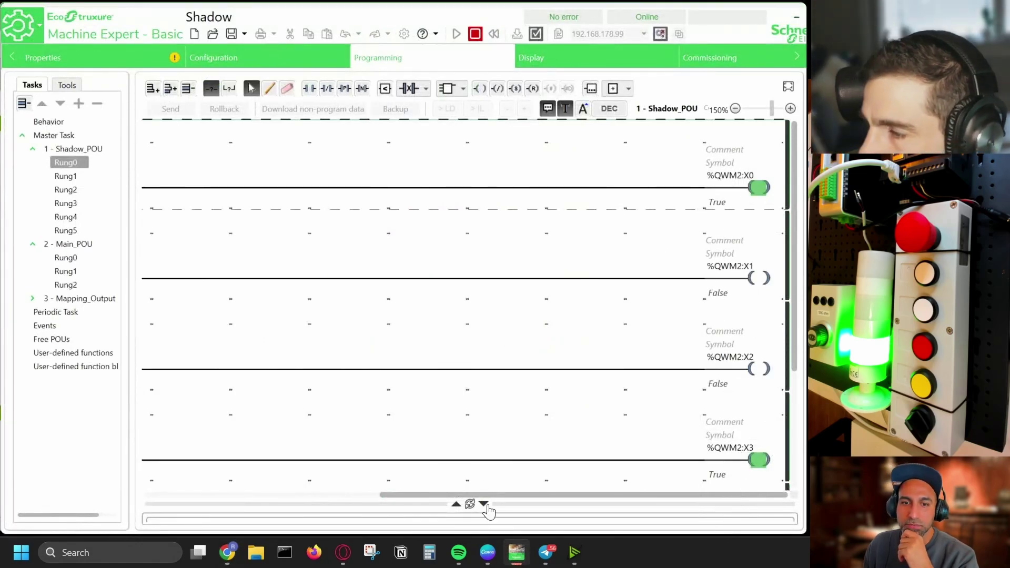
click(516, 552)
scroll(274, 299, up, 5)
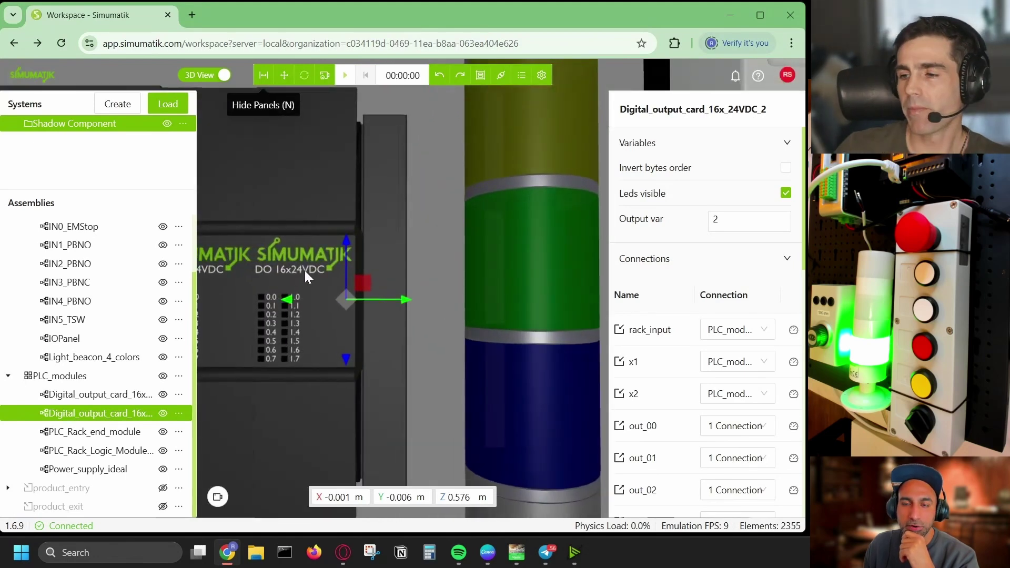
scroll(305, 276, down, 5)
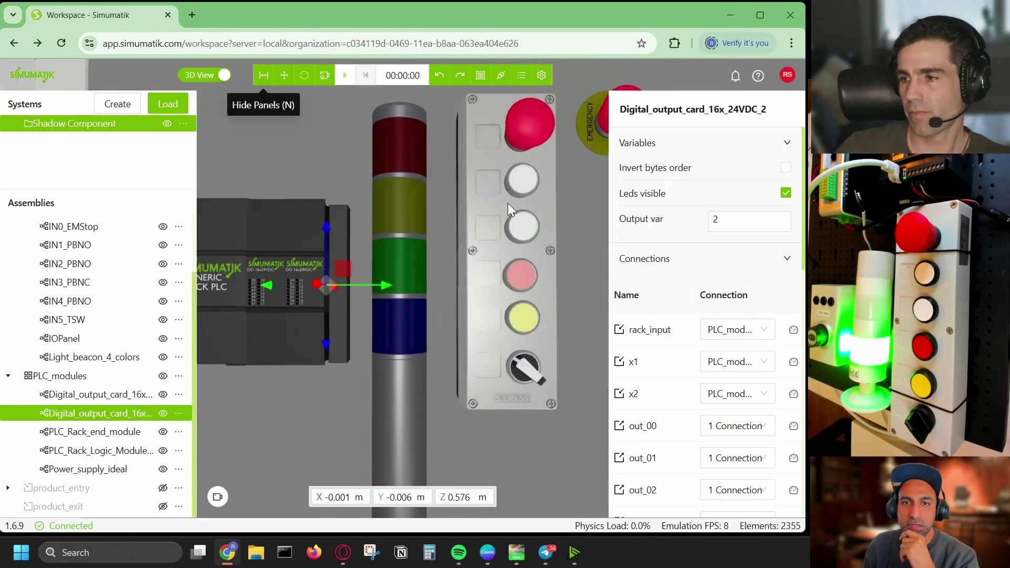
Start the emulation and examine the indicator lights on the second digital output card
click(345, 75)
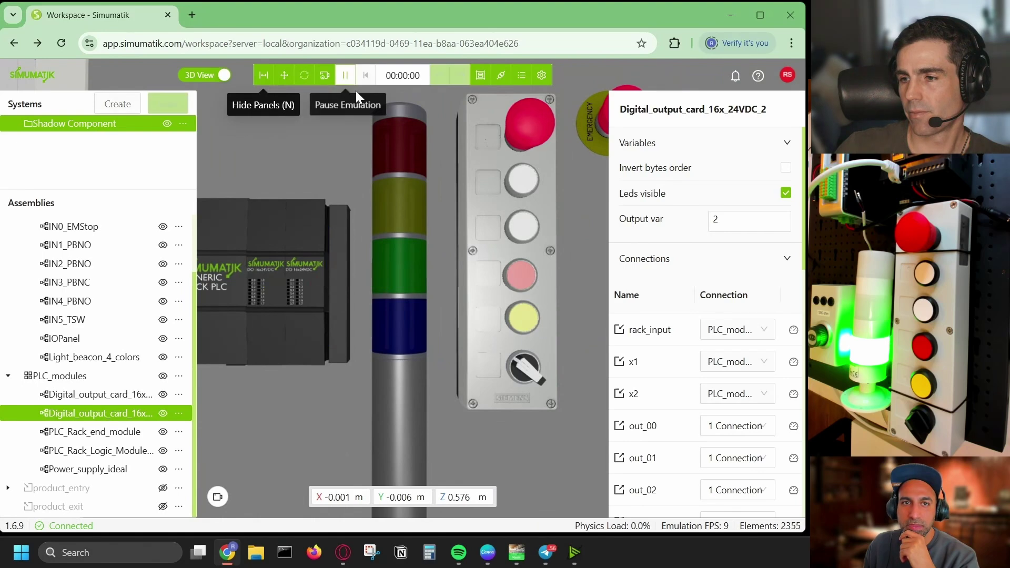
scroll(452, 186, up, 3)
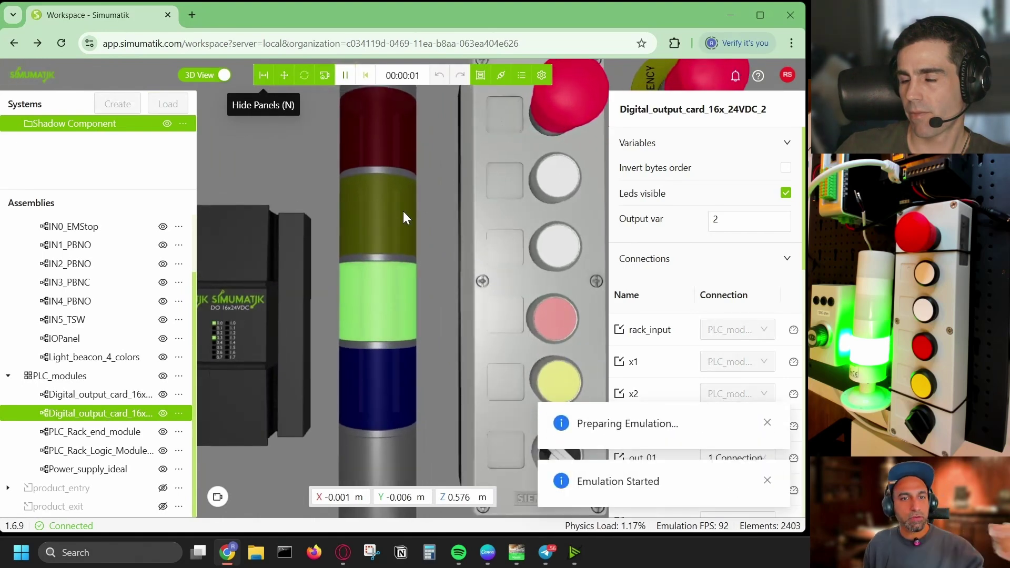
scroll(403, 211, down, 2)
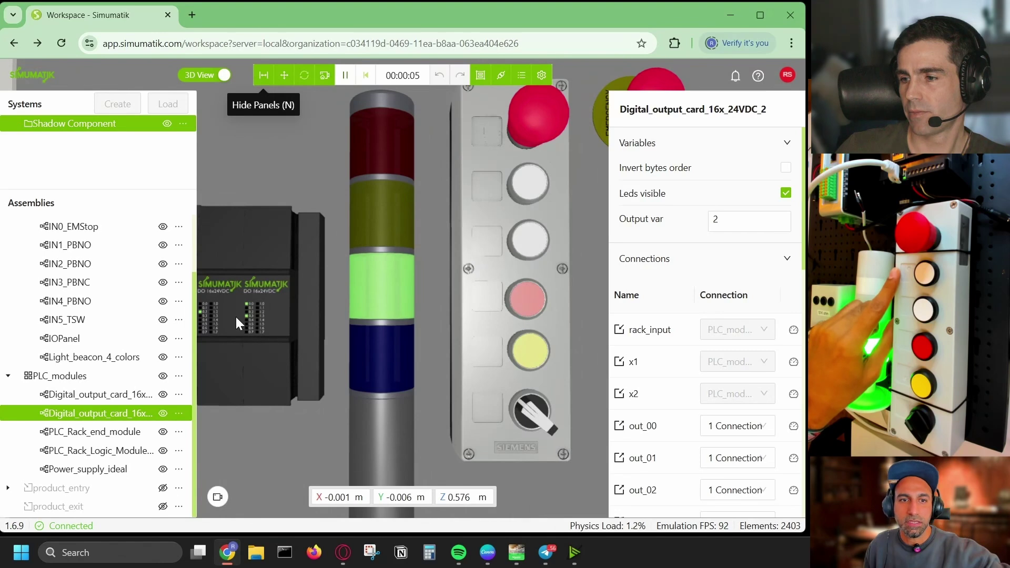
scroll(237, 317, up, 5)
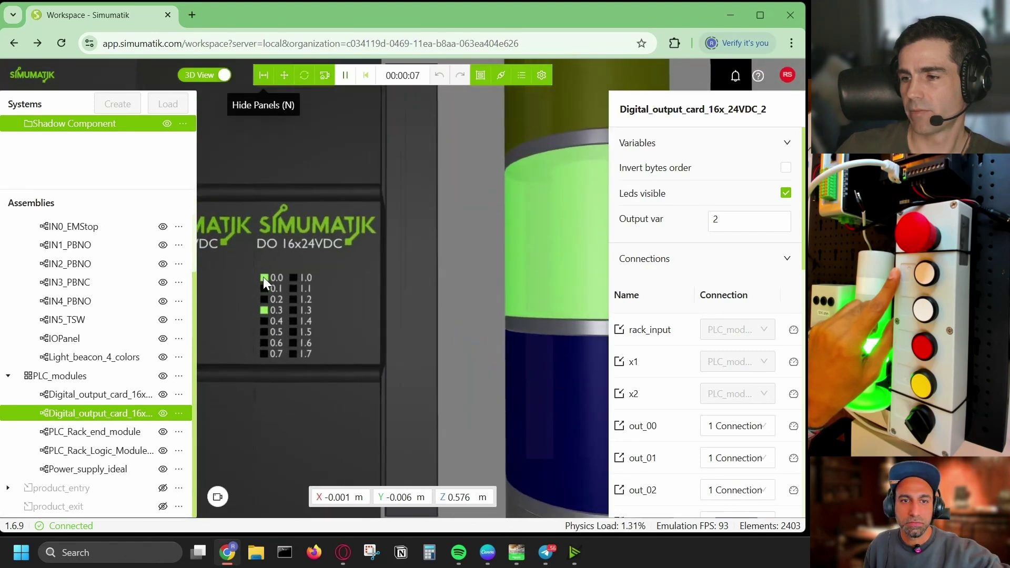
Monitor the voltage and current of connections out_00, out_03 and out_04 on the second digital output card
scroll(679, 354, down, 3)
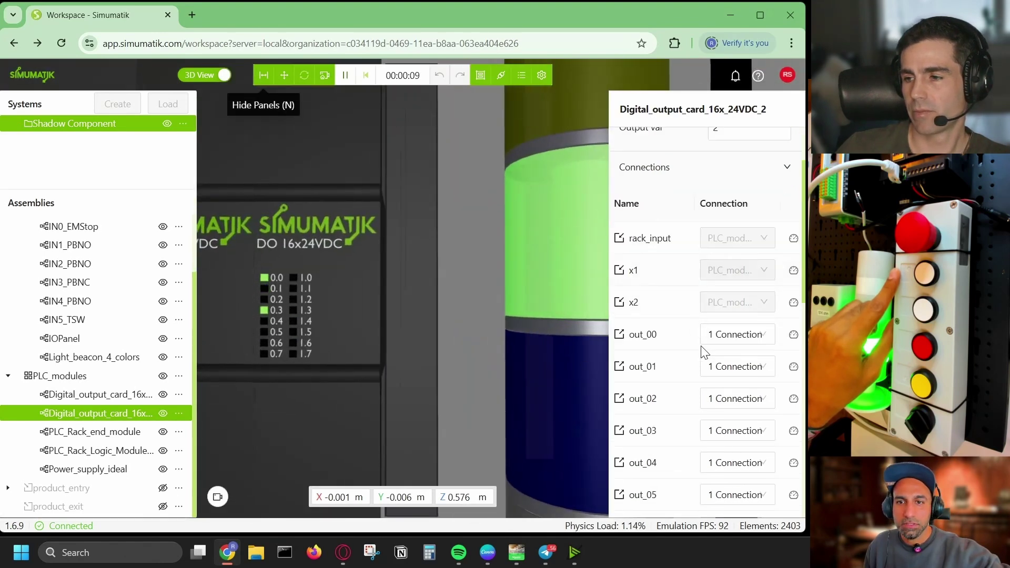
click(792, 297)
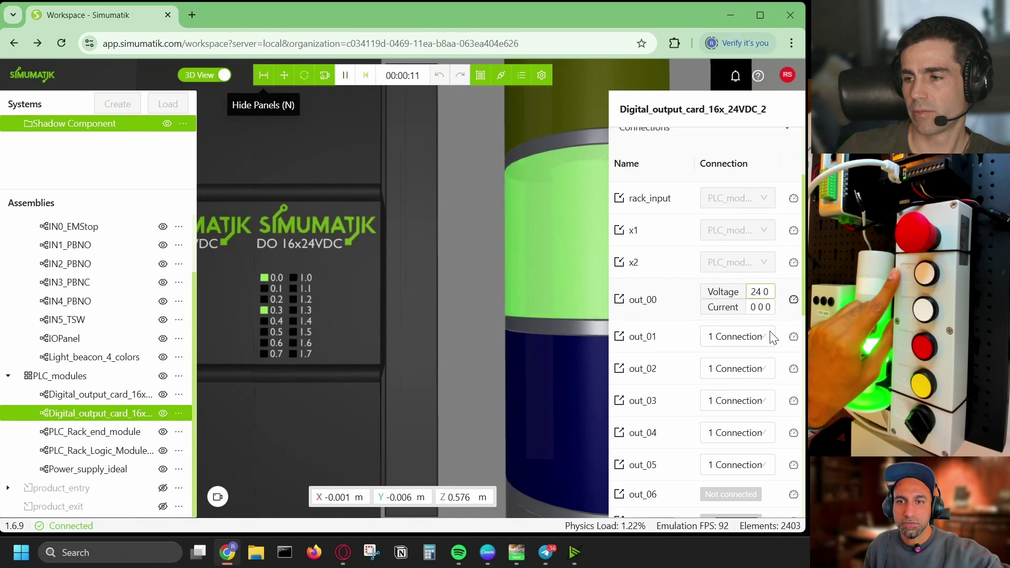
click(794, 433)
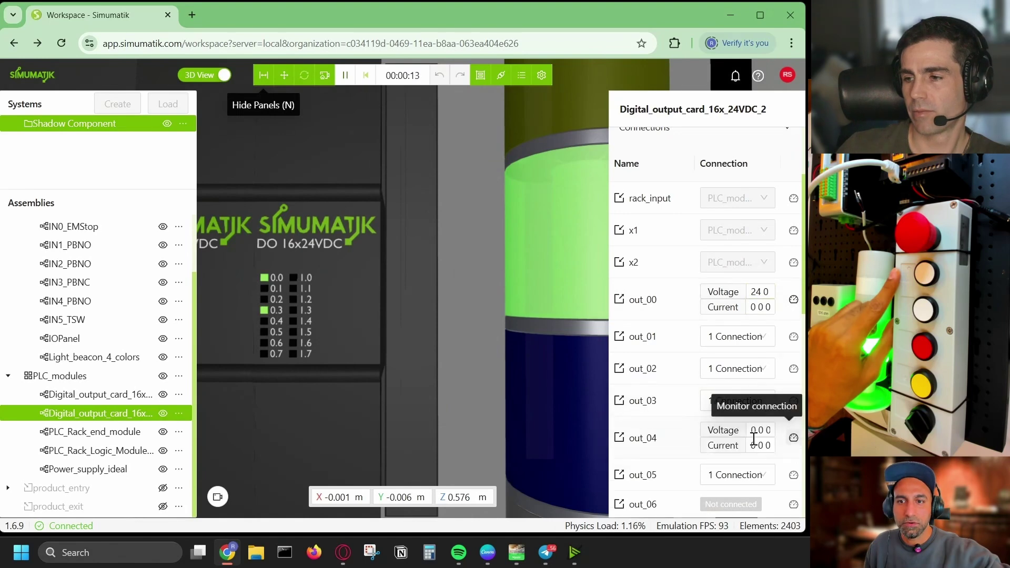
click(792, 406)
click(793, 447)
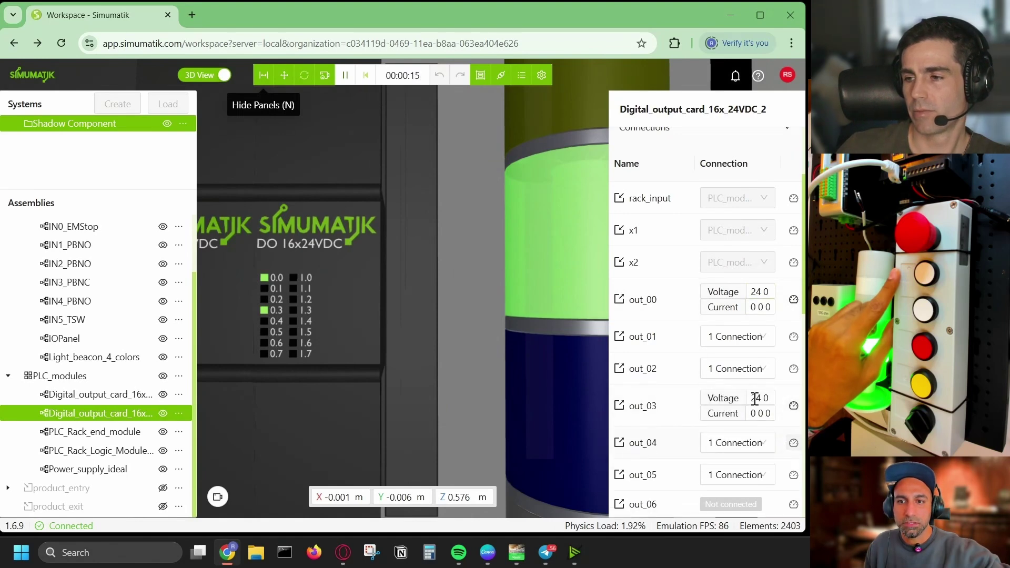
click(794, 446)
Check the output cards' indicator lights as the real selector switch is turned, and monitor the out_05 connection
scroll(371, 295, down, 5)
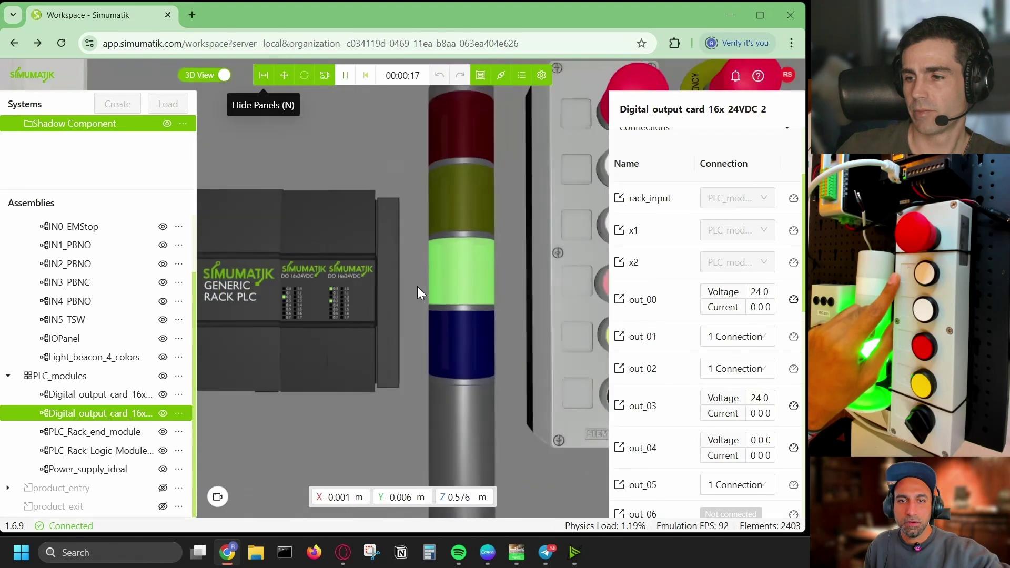
right_drag(418, 286, 343, 276)
scroll(343, 276, down, 2)
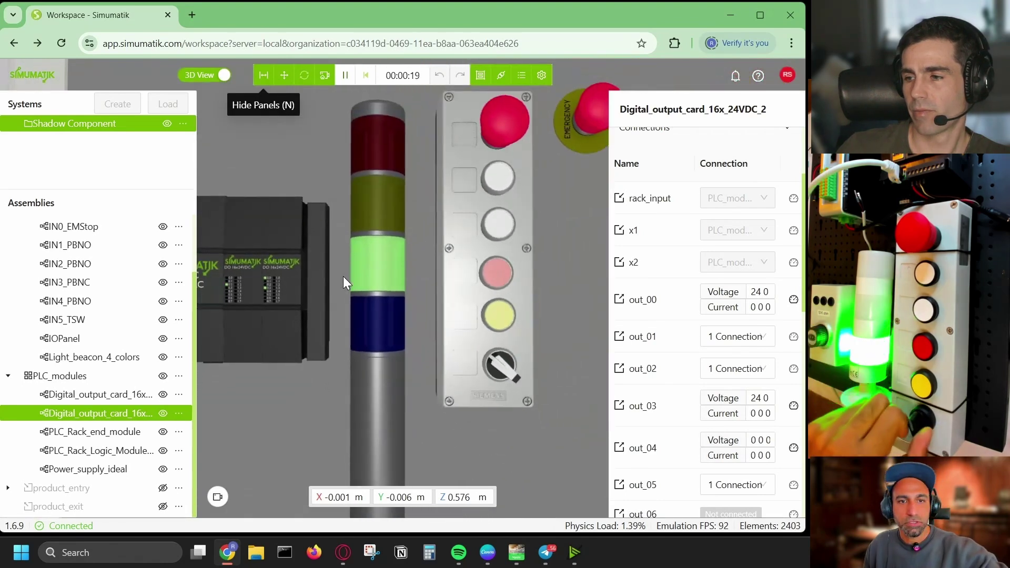
scroll(236, 292, up, 5)
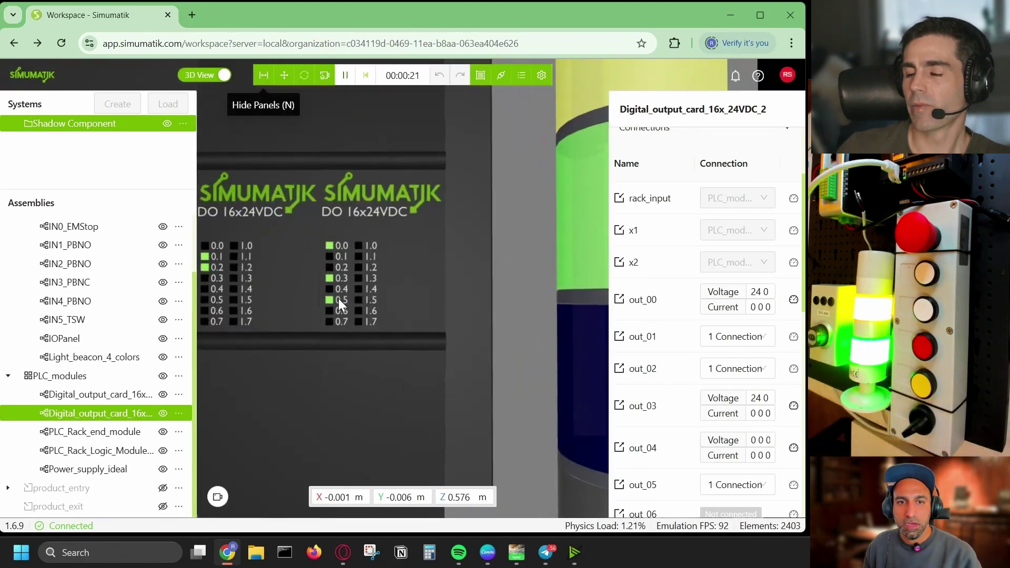
scroll(339, 298, down, 3)
scroll(736, 421, down, 3)
click(793, 357)
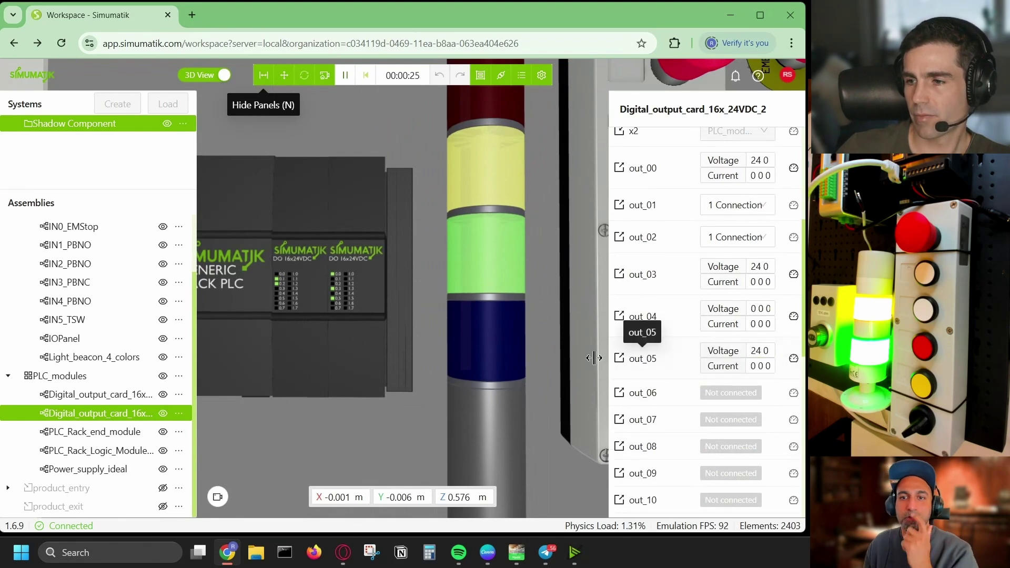
Select the IN5_TSW selector switch component and monitor its shadow_input connection
scroll(417, 274, down, 3)
scroll(448, 280, up, 1)
right_drag(448, 279, 276, 211)
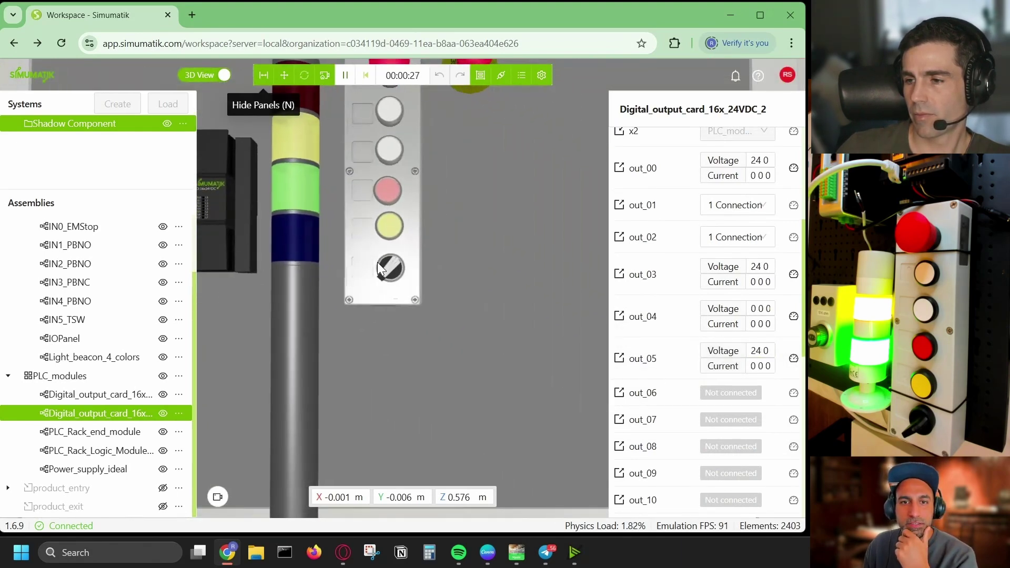
scroll(380, 261, up, 4)
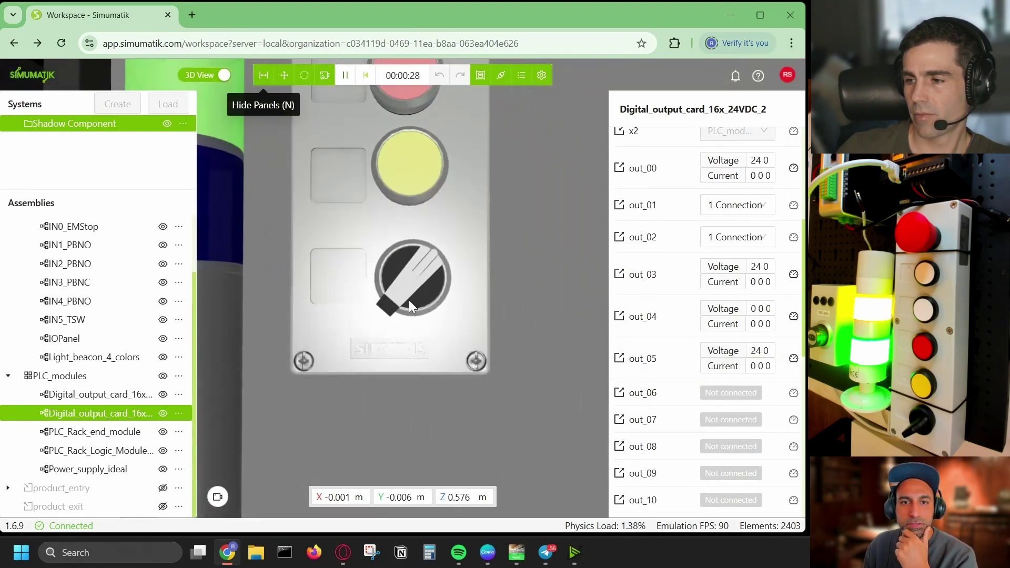
click(73, 321)
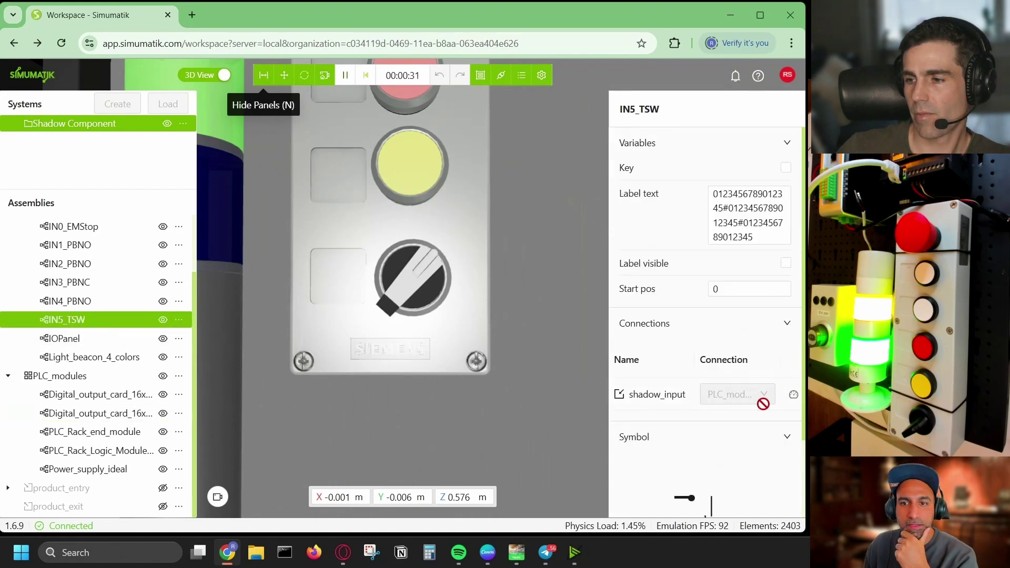
click(792, 396)
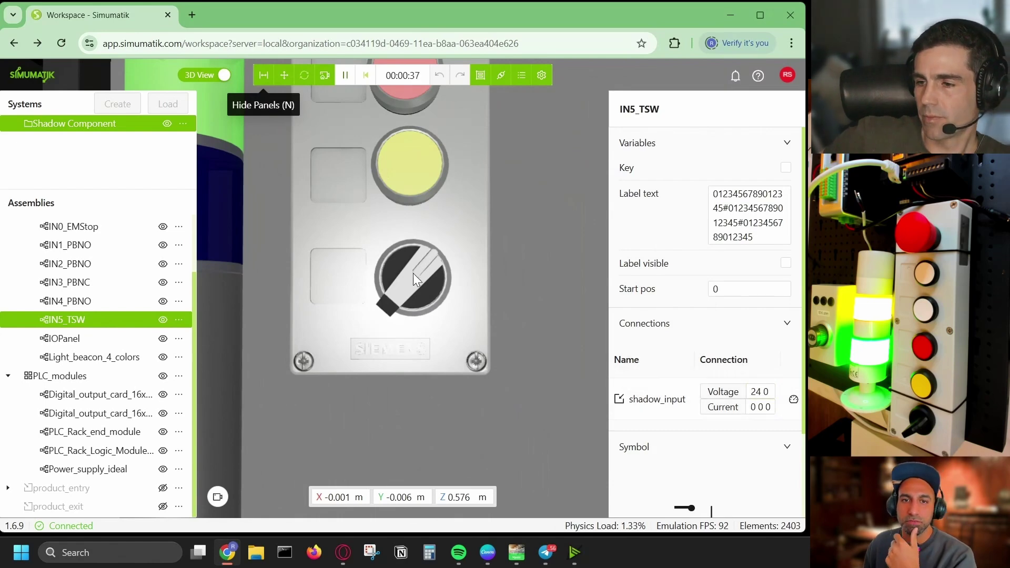
Hide the side panels and frame the PLC rack, light beacon and button panel together
scroll(411, 280, down, 5)
right_drag(447, 303, 576, 364)
scroll(359, 276, up, 2)
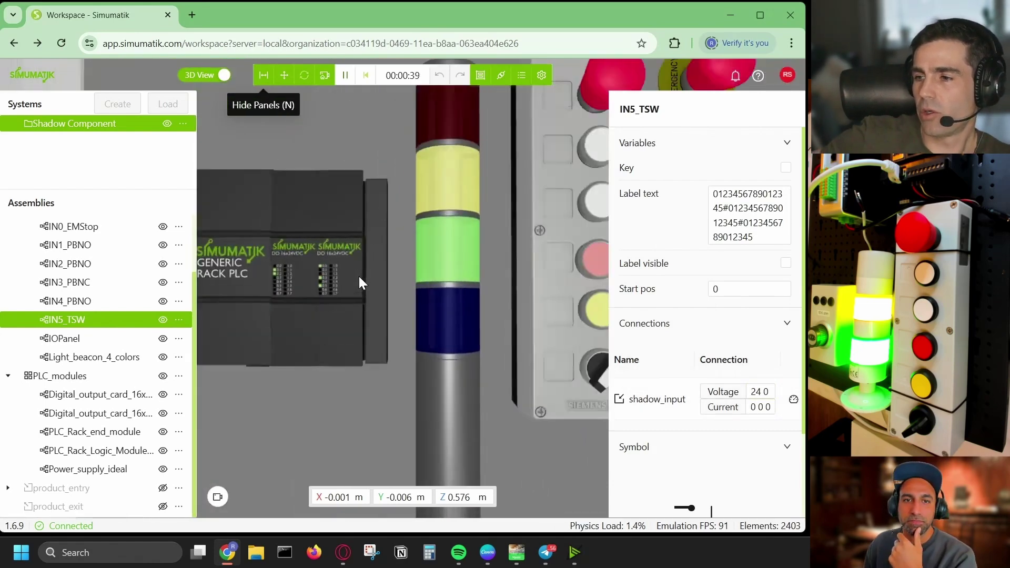
scroll(359, 277, up, 3)
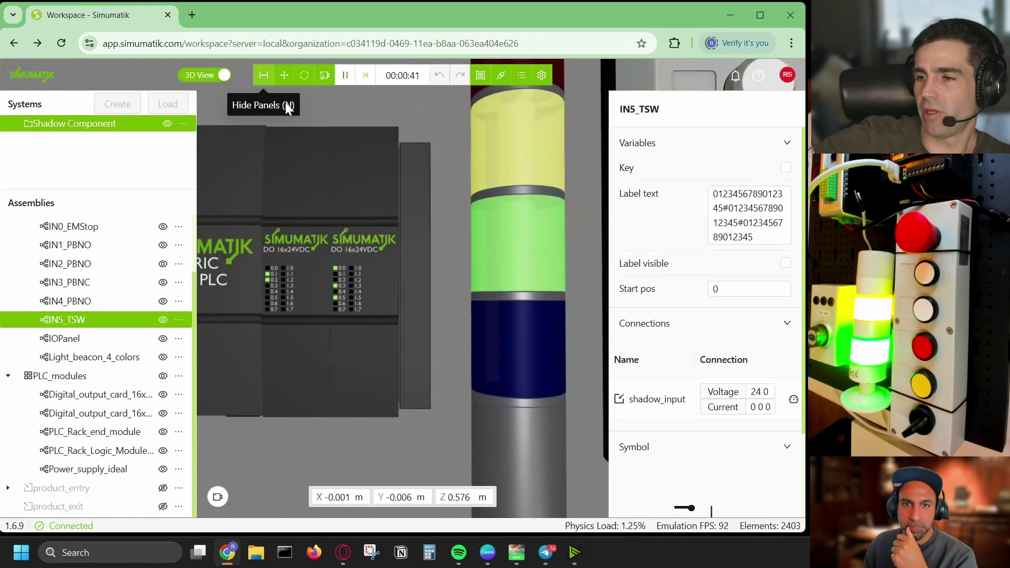
click(264, 75)
scroll(443, 220, down, 3)
right_drag(443, 220, 408, 308)
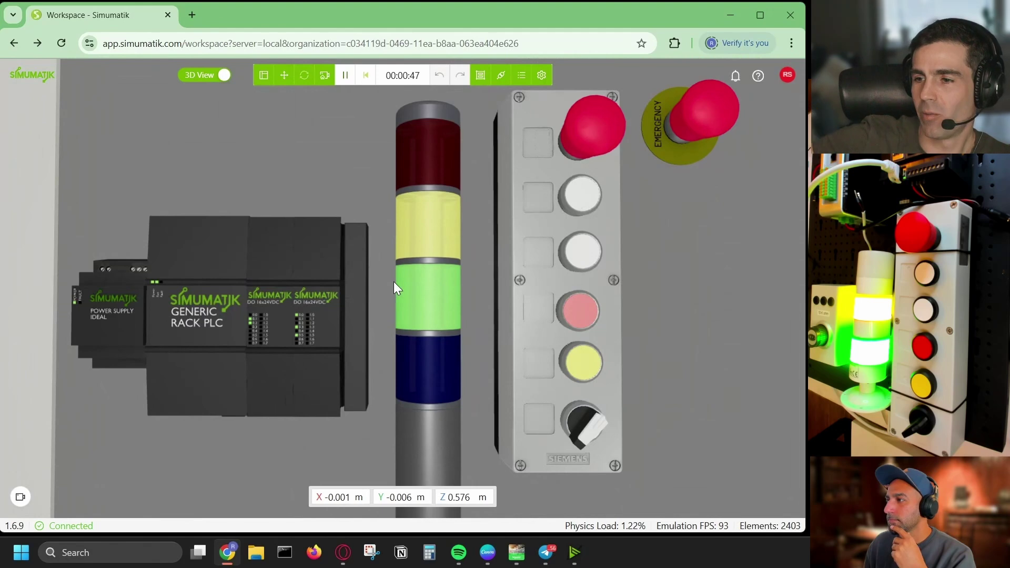
Compare the indicator lights of the two digital output cards with the light beacon and the real hardware
scroll(245, 342, up, 5)
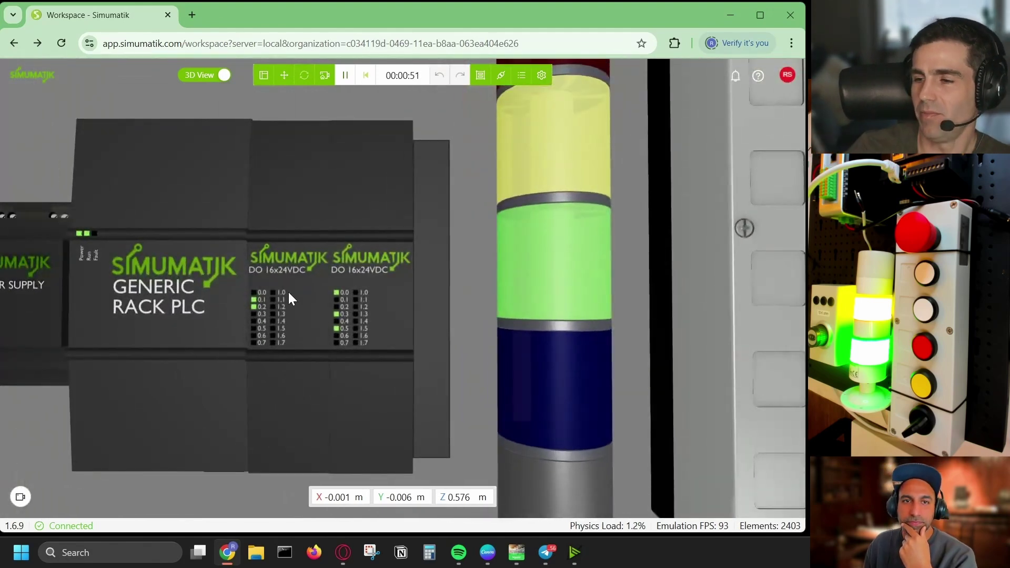
scroll(288, 290, down, 1)
scroll(288, 292, down, 4)
scroll(301, 277, up, 6)
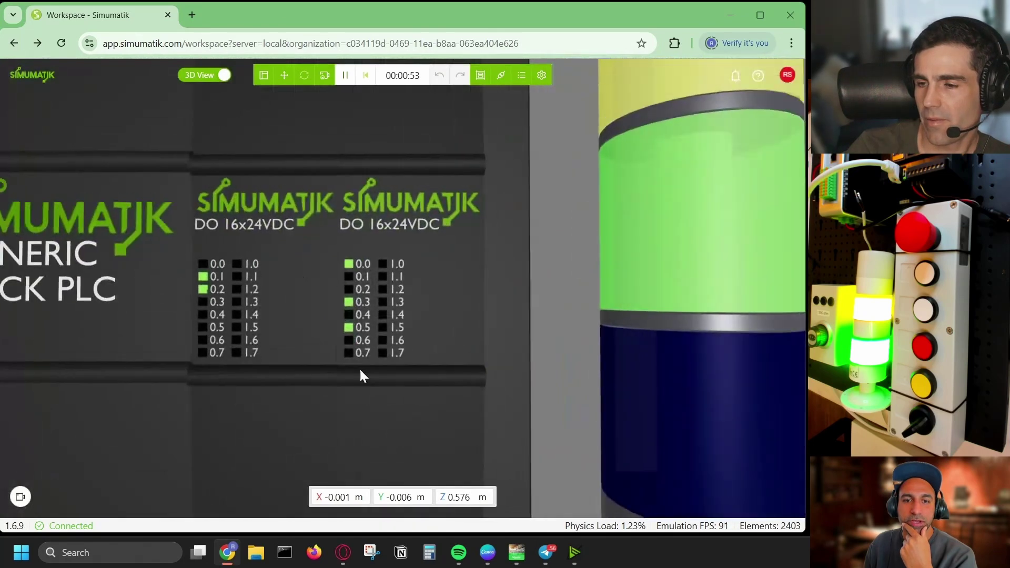
scroll(359, 369, down, 2)
Switch to EcoStruxure Machine Expert - Basic and examine the Mapping_Output rungs, from the %Q0 contacts to the %QWM1 coils
click(516, 553)
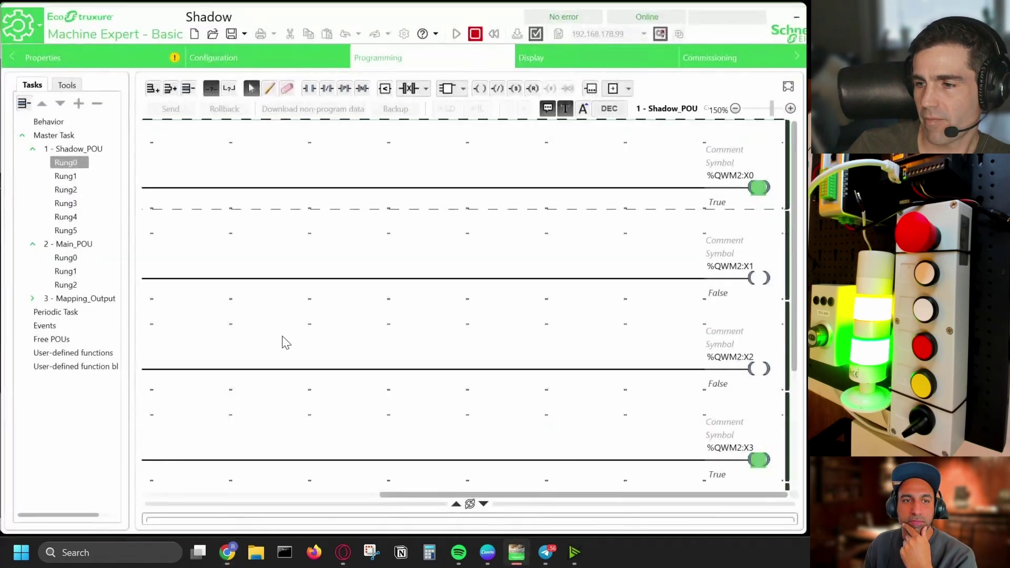
click(68, 298)
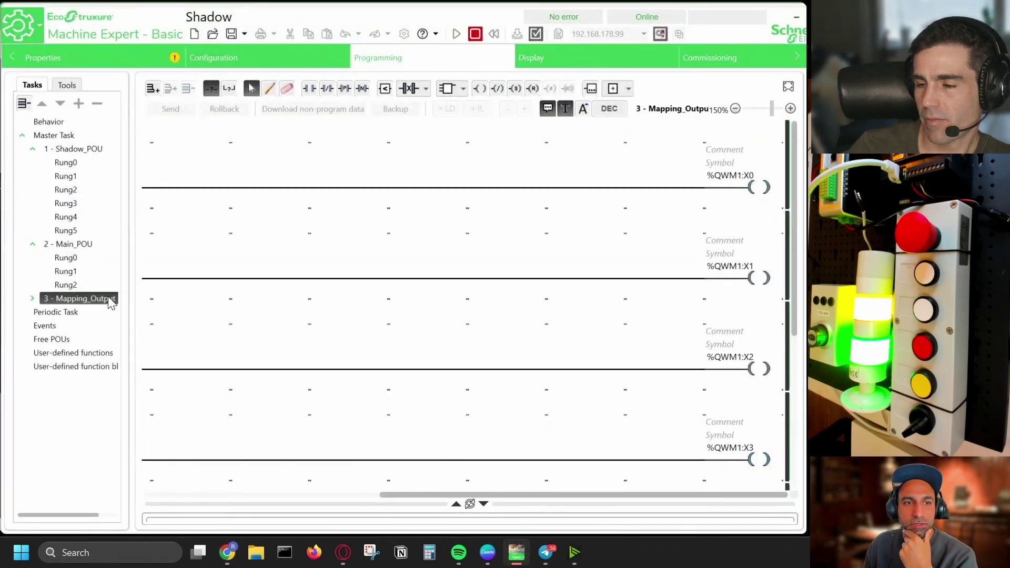
click(33, 300)
click(65, 313)
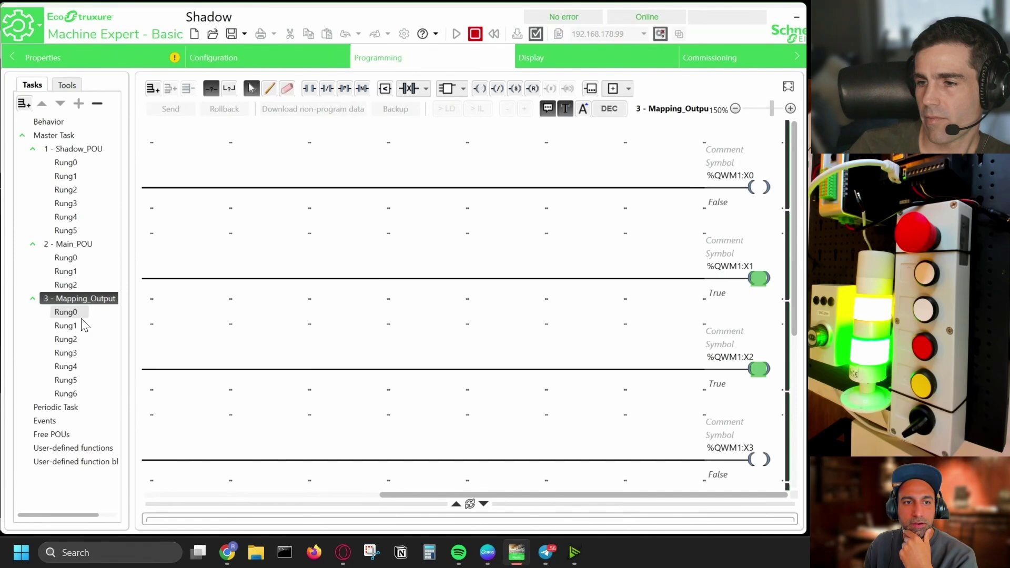
click(287, 498)
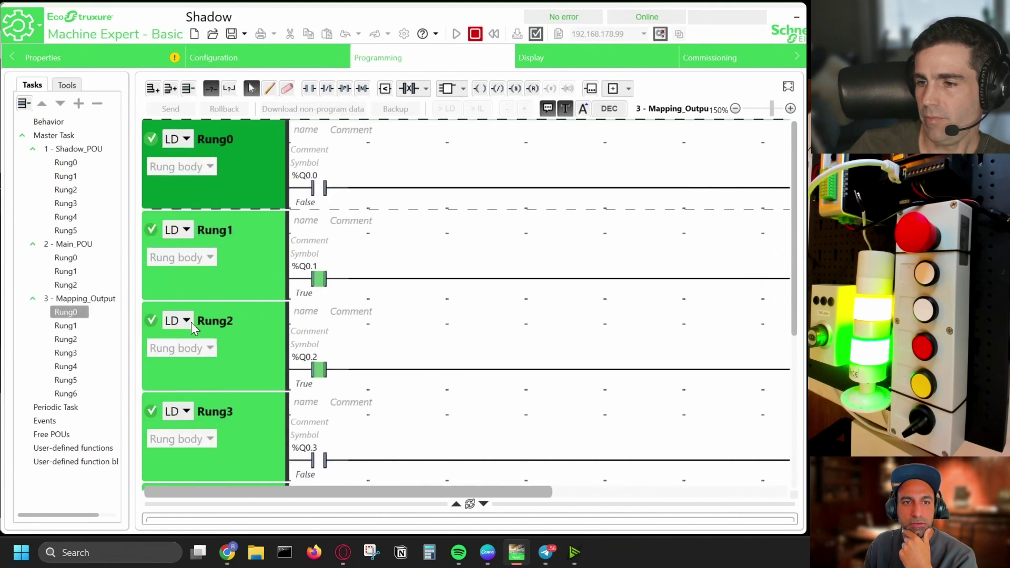
scroll(323, 358, down, 5)
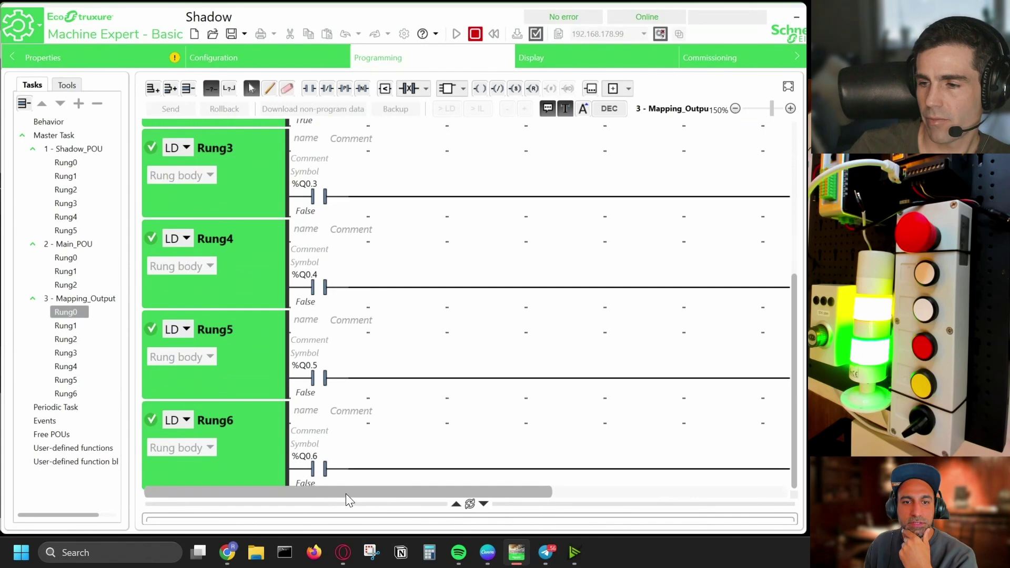
drag(345, 493, 639, 500)
scroll(736, 174, up, 1)
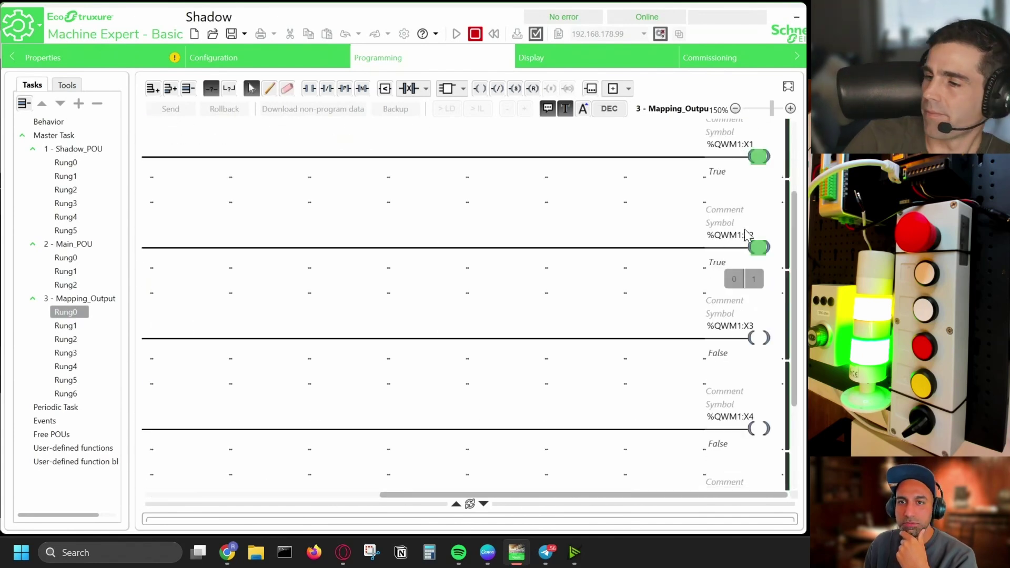
Switch to the Simumatik workspace and check the Output var of Digital_output_card_16x_24VDC_1 in PLC_modules, with the side panels shown only meanwhile
click(521, 555)
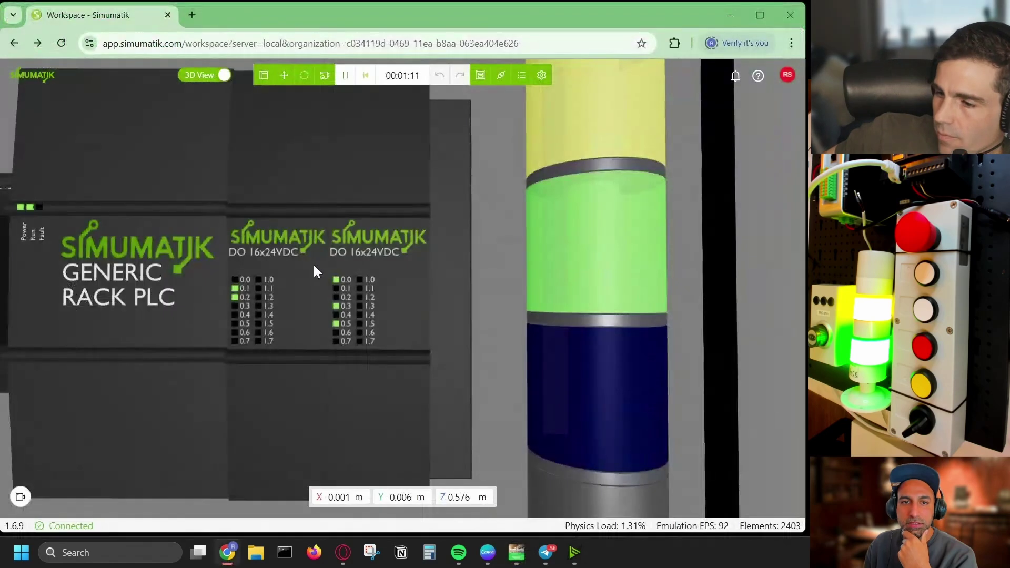
click(264, 75)
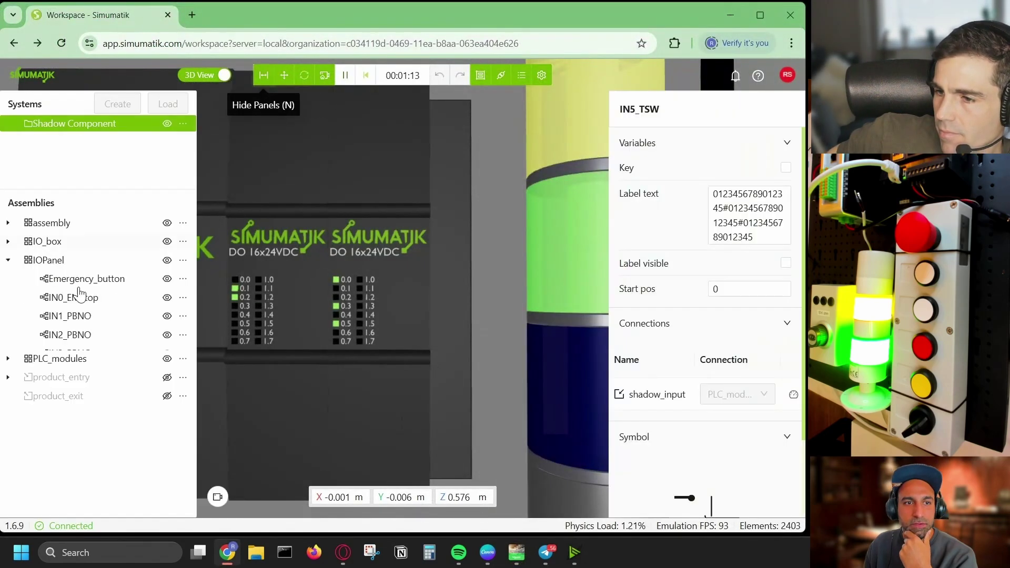
click(8, 447)
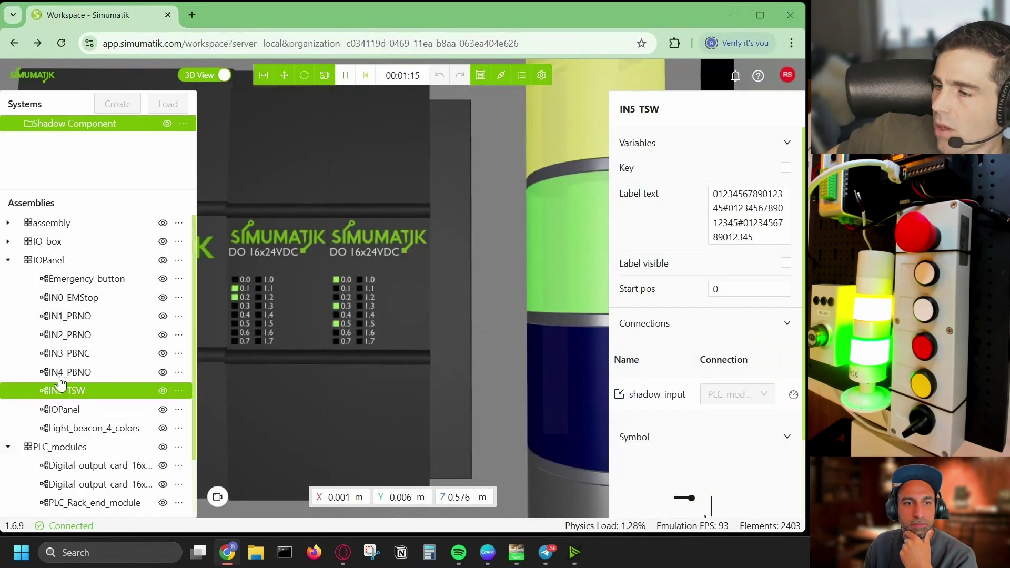
scroll(70, 408, down, 2)
click(91, 404)
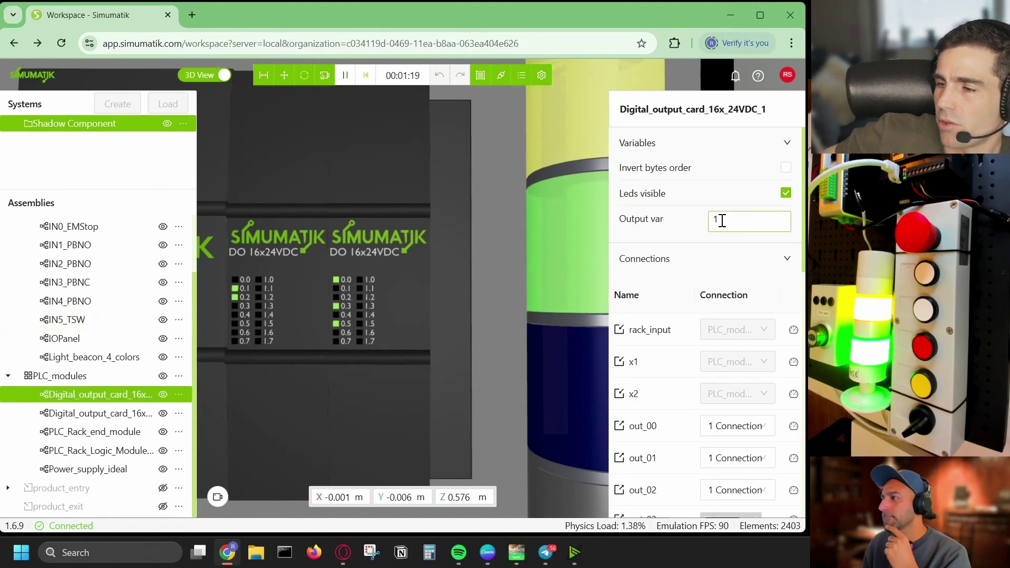
click(264, 79)
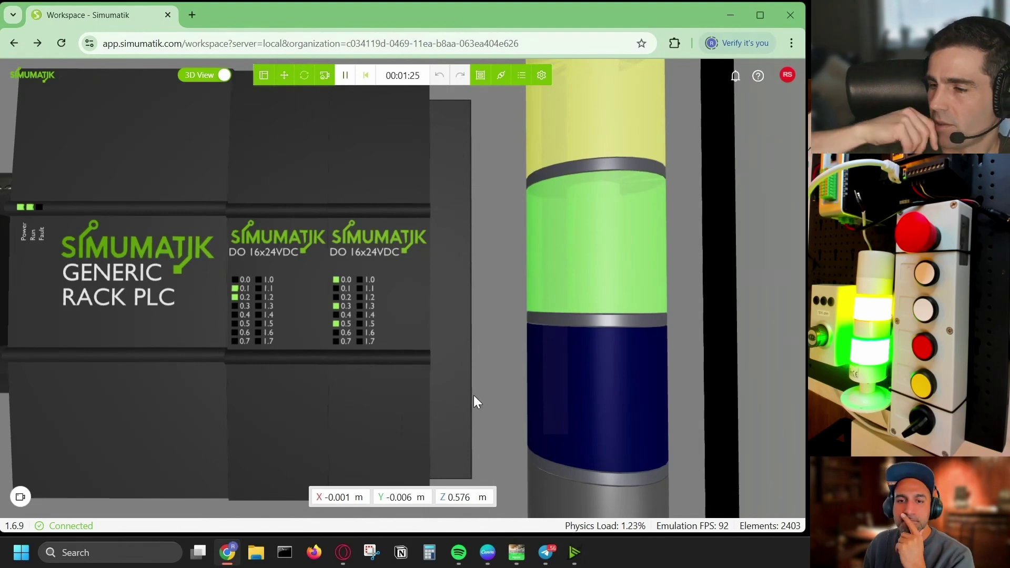
Switch back to EcoStruxure Machine Expert - Basic and review the rungs of Mapping_Output and Main_POU
click(518, 550)
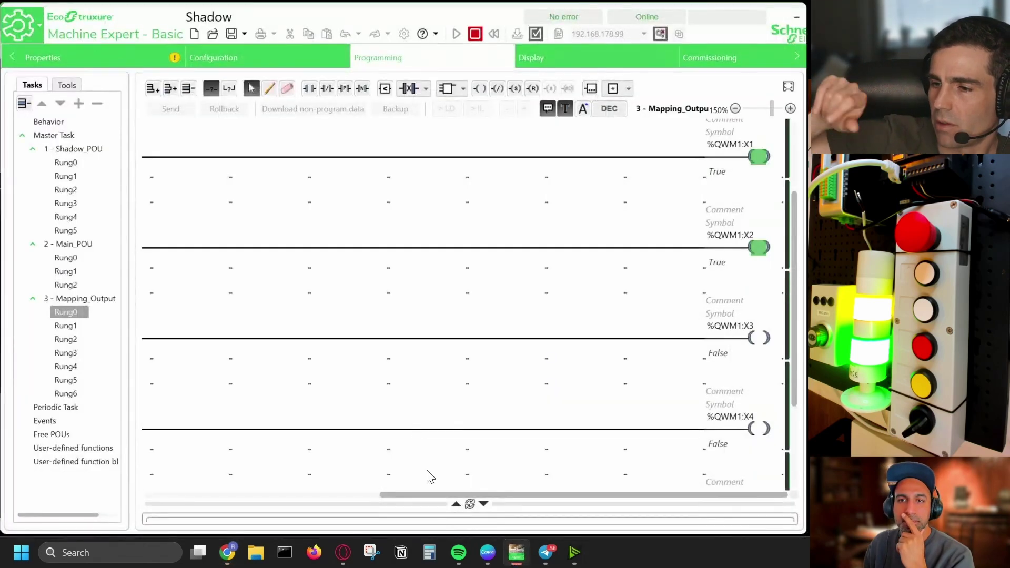
drag(291, 491, 243, 514)
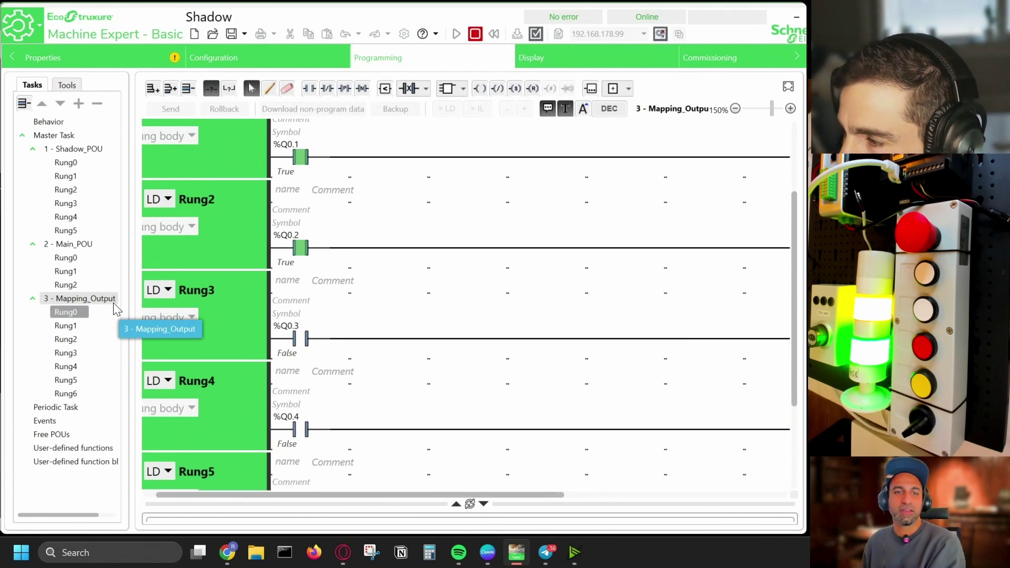
click(85, 298)
scroll(316, 218, up, 3)
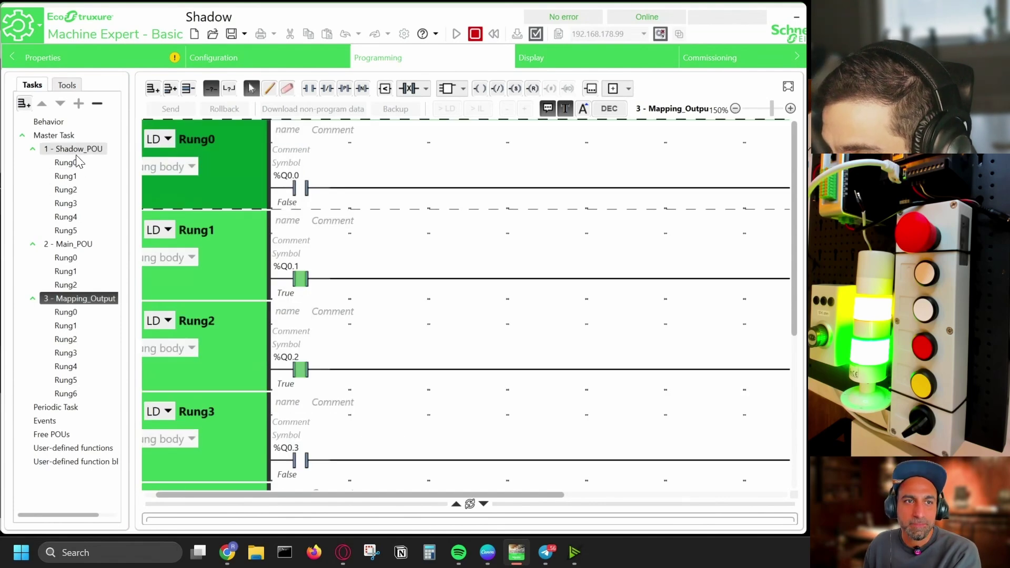
click(77, 245)
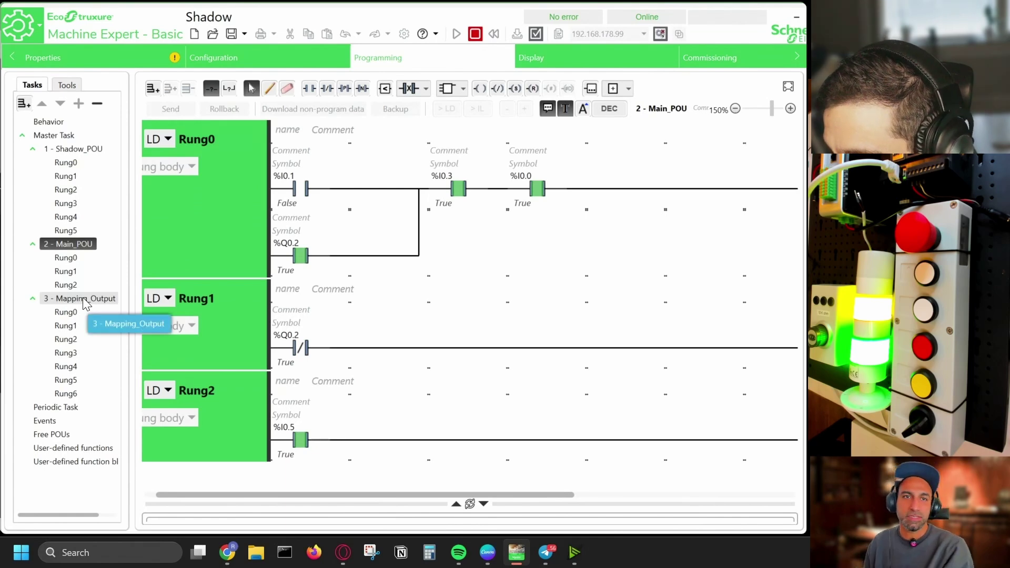
click(369, 330)
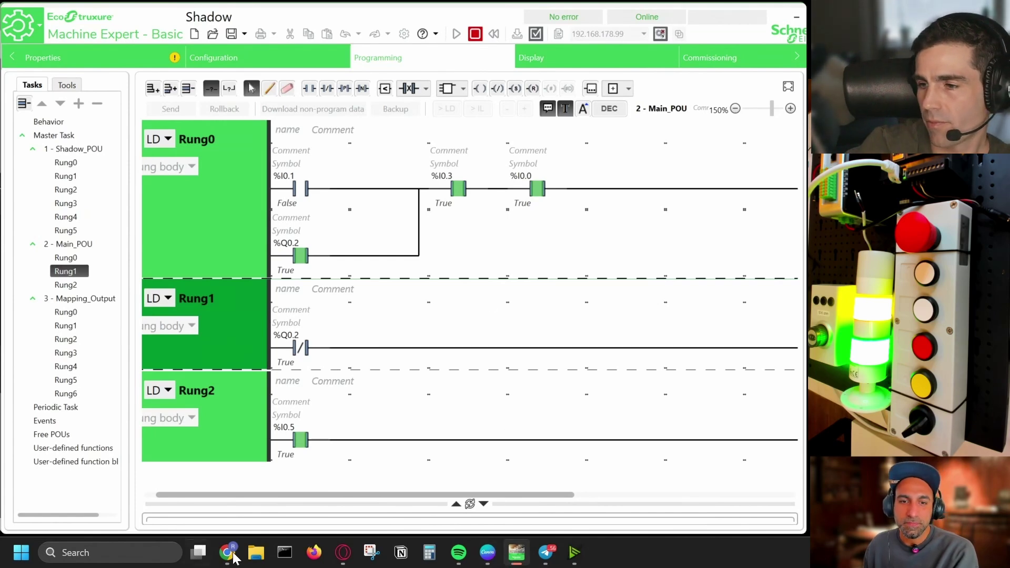
Switch to the Simumatik workspace and view the PLC rack, light beacon and button panel together at an angle
mouse_move(343, 553)
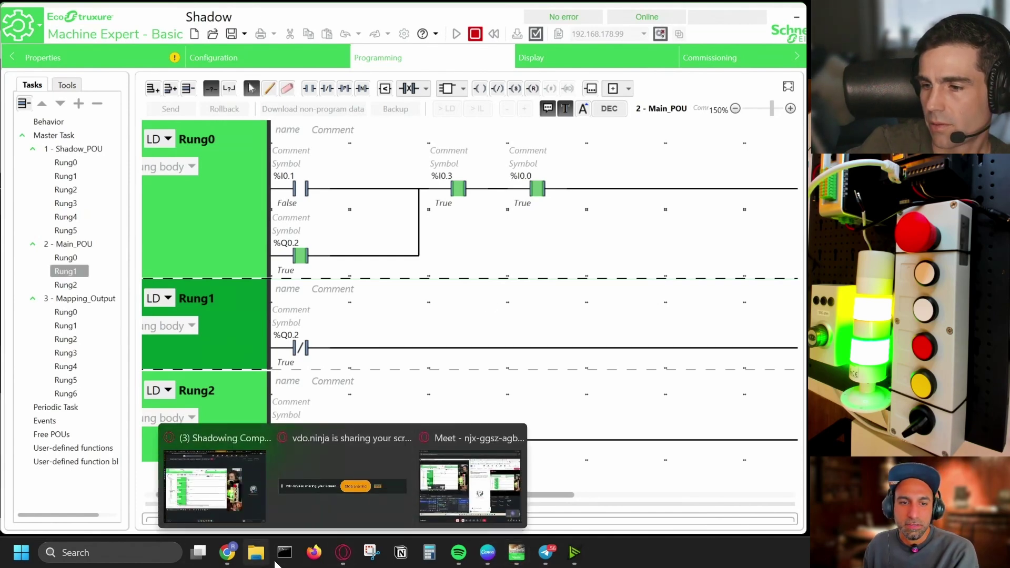
click(228, 553)
scroll(265, 328, down, 10)
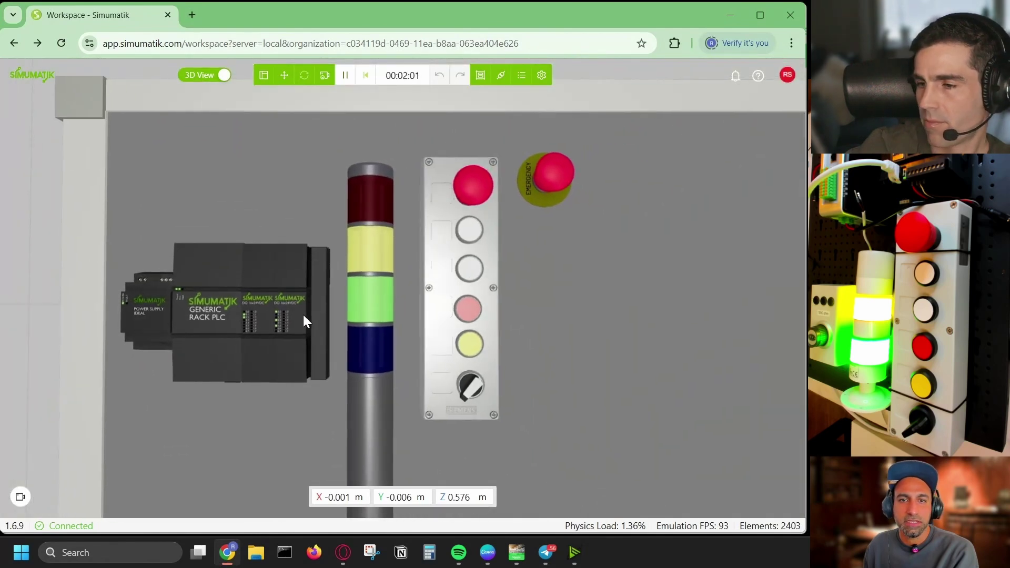
scroll(302, 314, up, 3)
scroll(266, 314, up, 2)
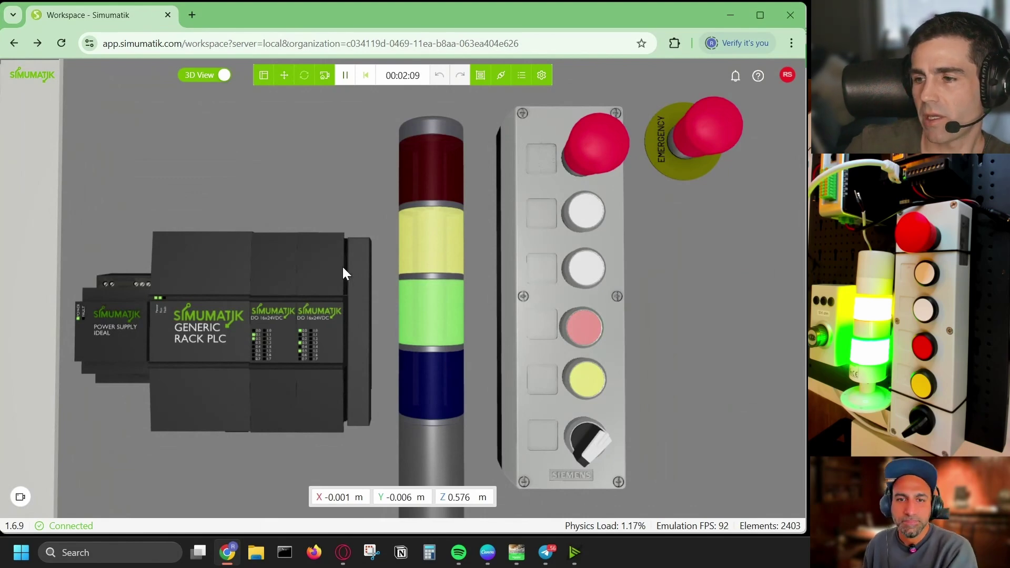
scroll(418, 226, down, 1)
drag(424, 301, 374, 281)
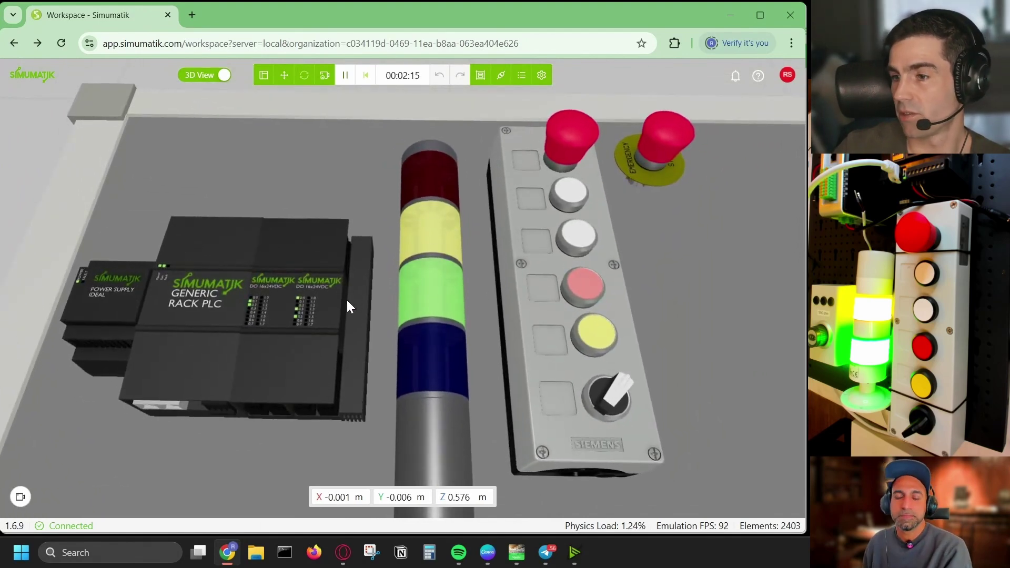
right_drag(425, 302, 431, 305)
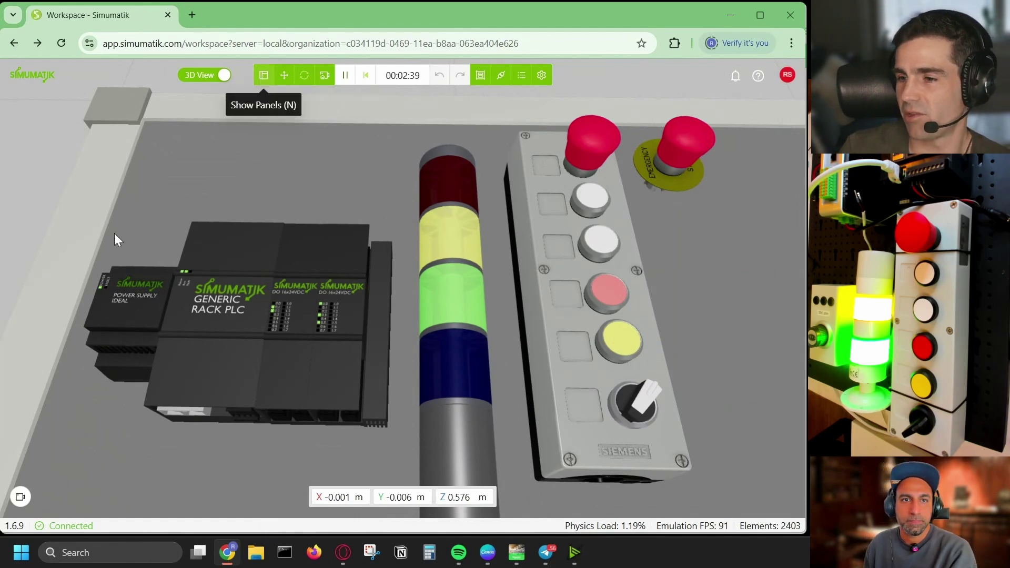
Show the side panels, select the PLC_Rack_Logic_Module_Generic component and highlight the host address in its setup params
key(n)
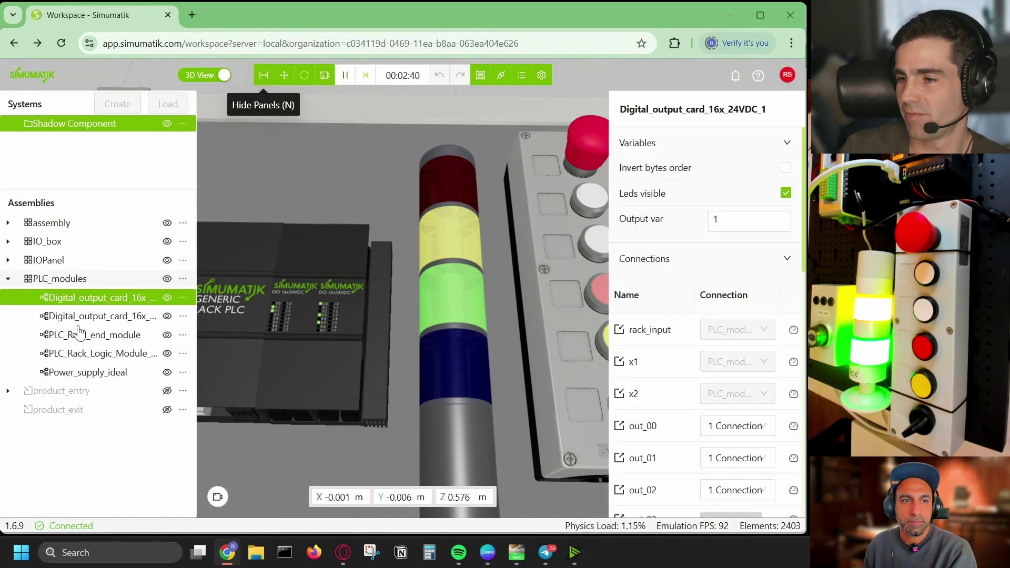
click(8, 260)
scroll(79, 474, down, 3)
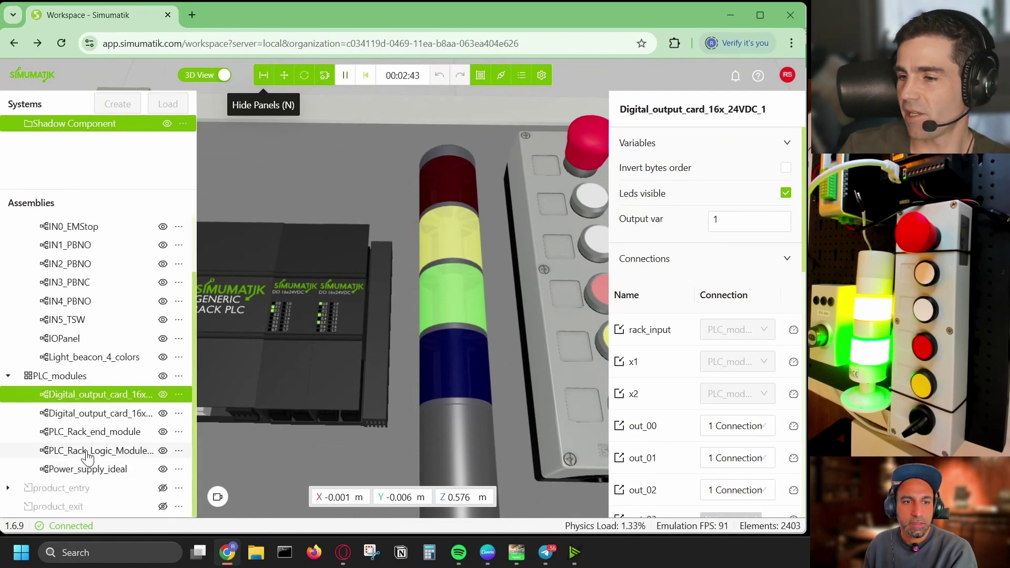
click(95, 451)
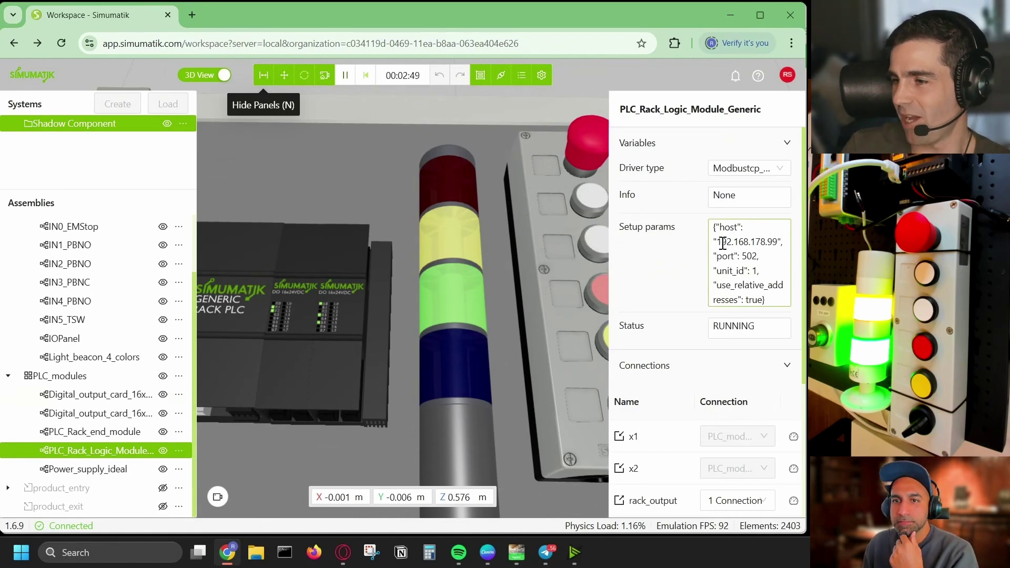
drag(717, 243, 778, 245)
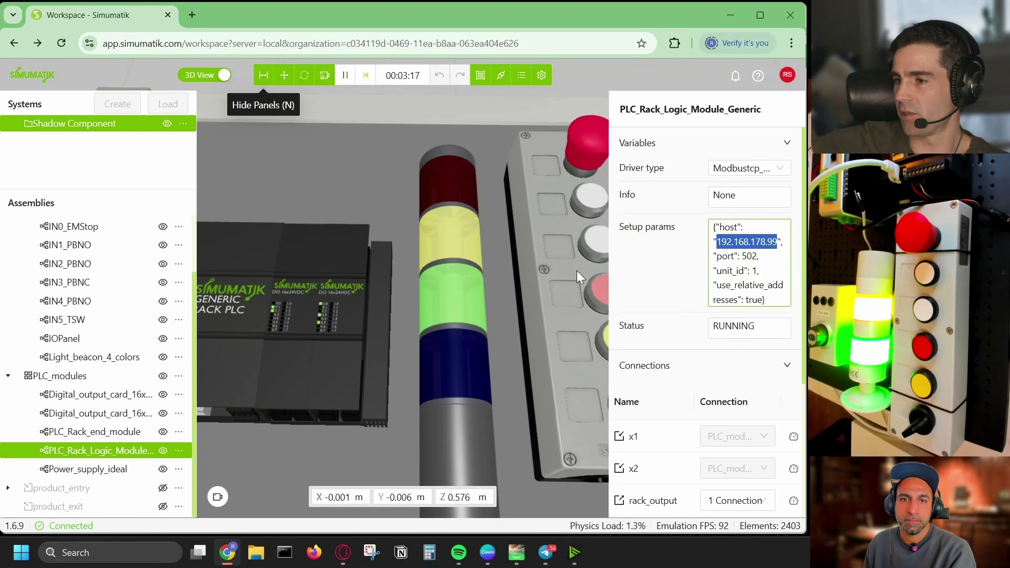
Open the Shadow Component system page and list its assets to locate the Shadow.smbp PLC project file
scroll(468, 219, down, 3)
right_drag(408, 237, 383, 256)
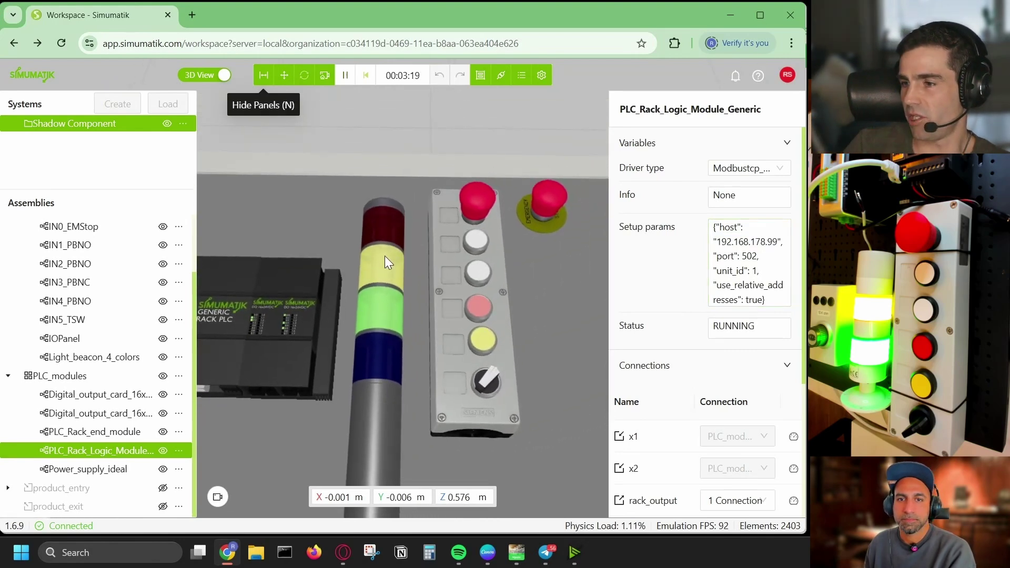
scroll(384, 255, up, 2)
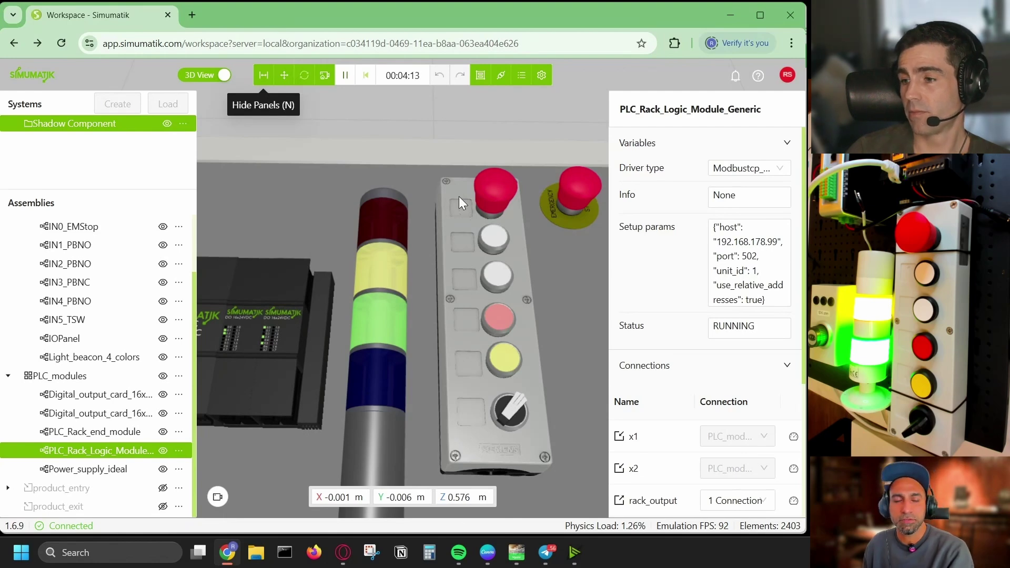
drag(404, 280, 413, 250)
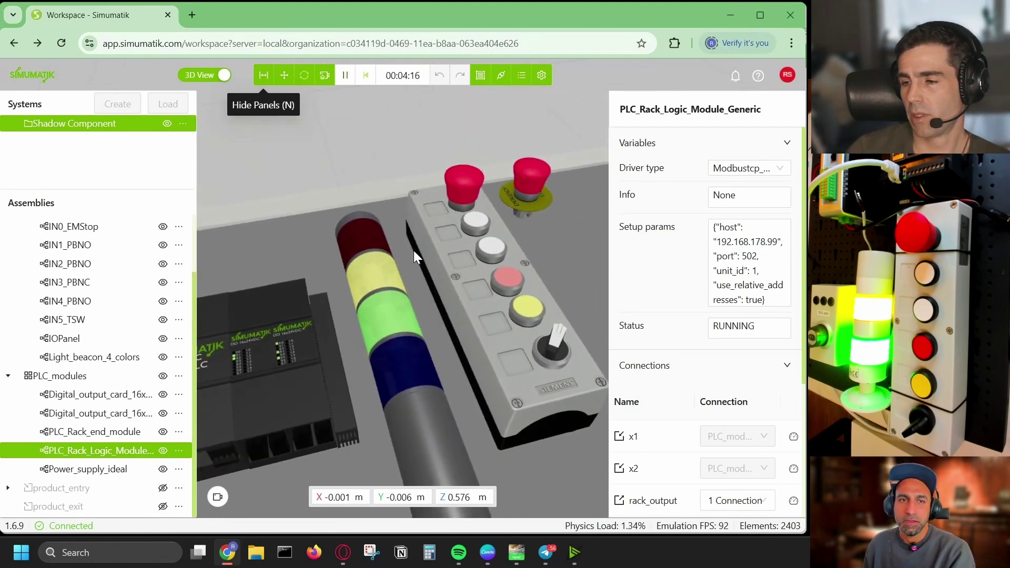
click(182, 123)
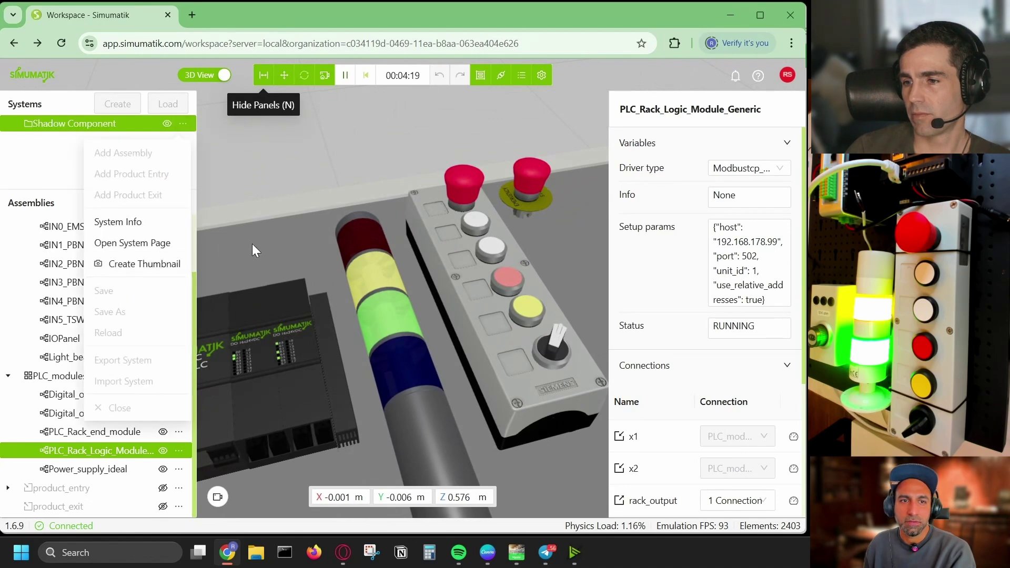
click(154, 244)
click(82, 159)
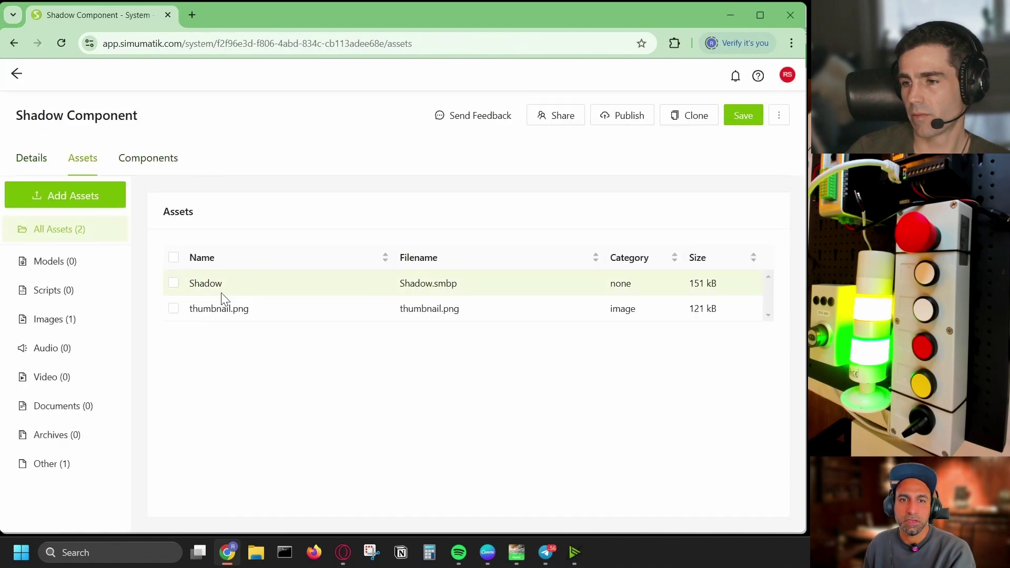
Return to the workspace and frame the output cards, light beacon and button panel
click(16, 74)
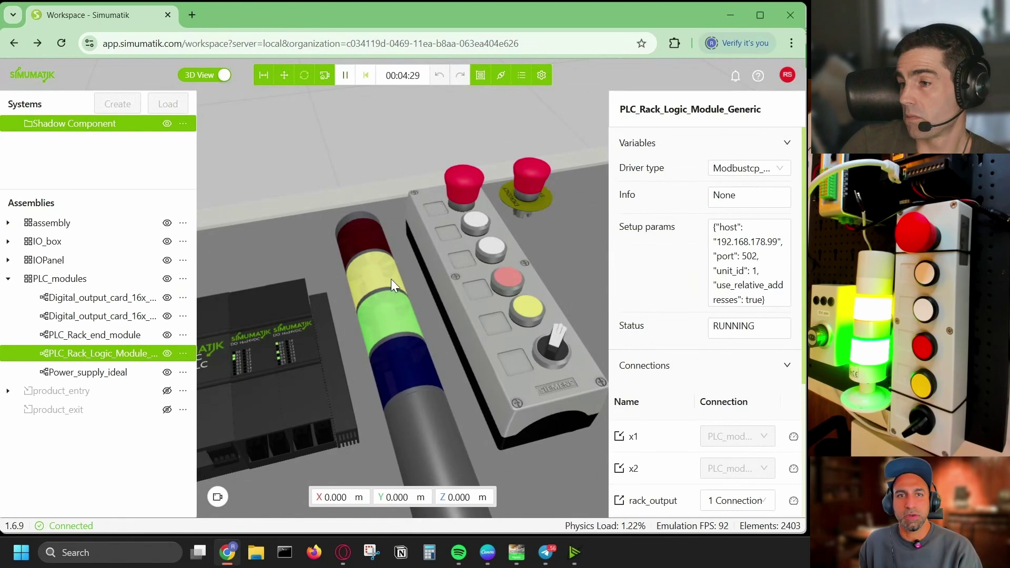
scroll(423, 254, up, 3)
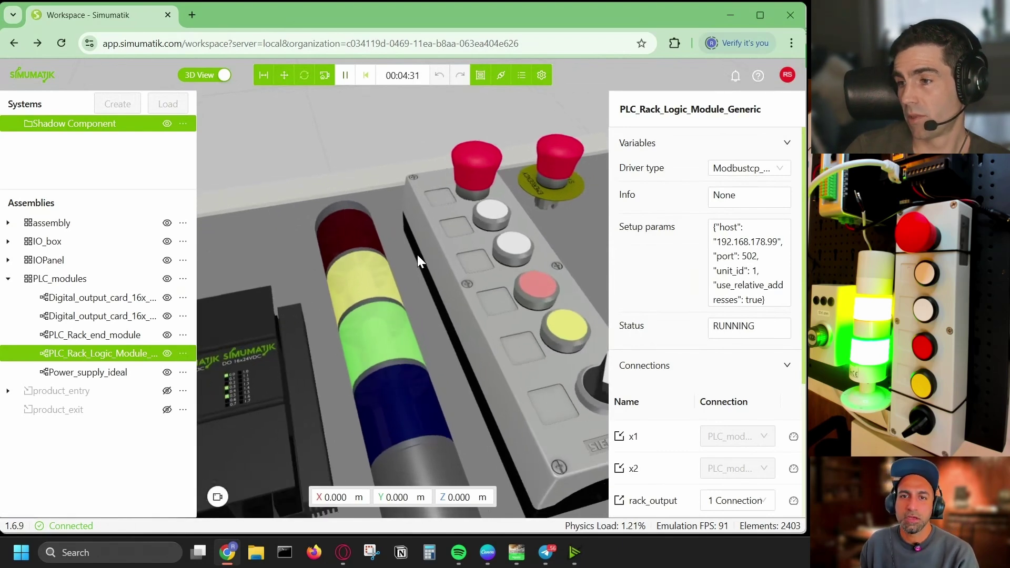
scroll(418, 254, down, 4)
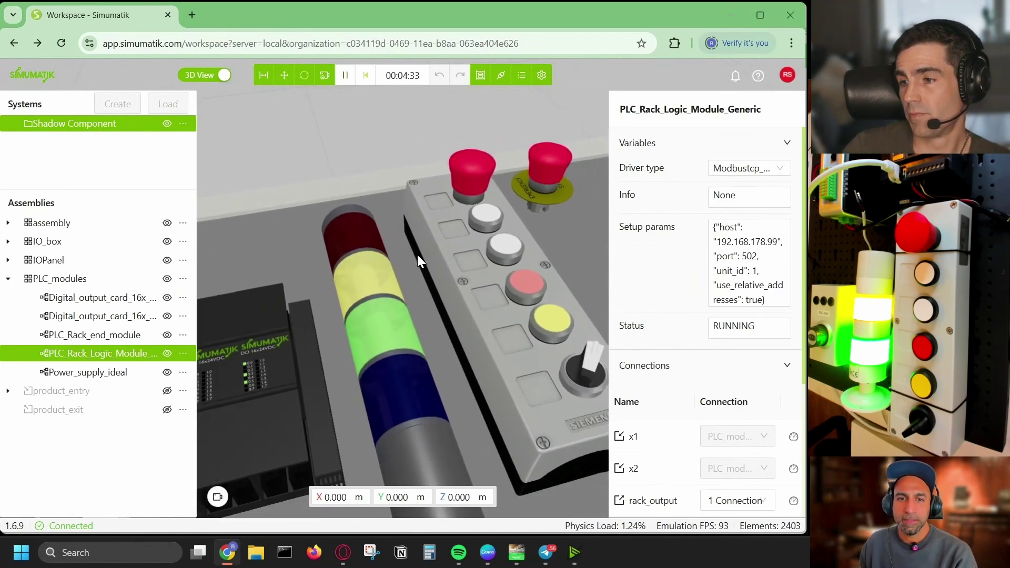
mouse_move(422, 239)
mouse_down()
mouse_move(446, 224)
mouse_move(425, 235)
mouse_up()
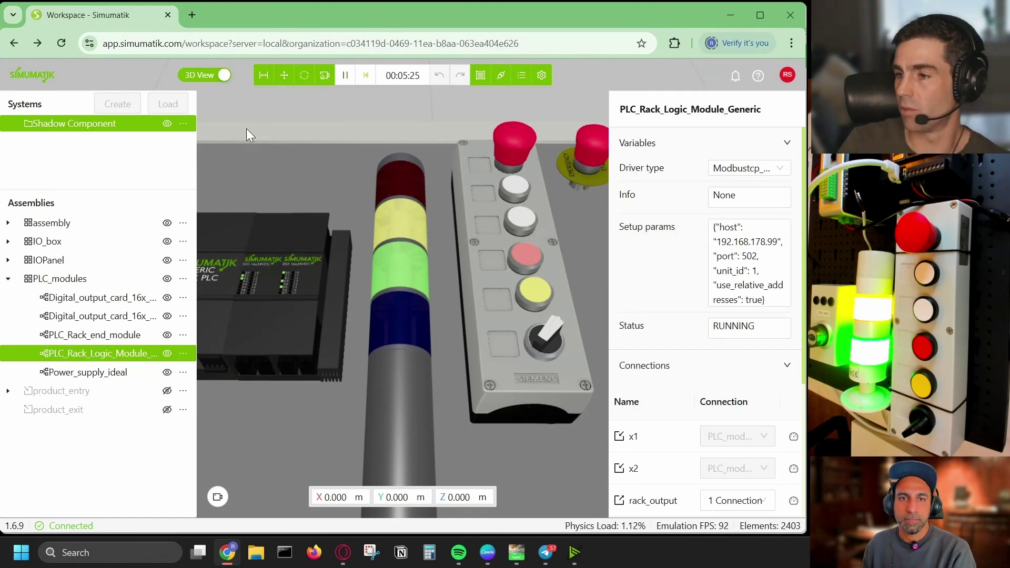
Open academy.simumatik.com in a new browser tab
click(192, 16)
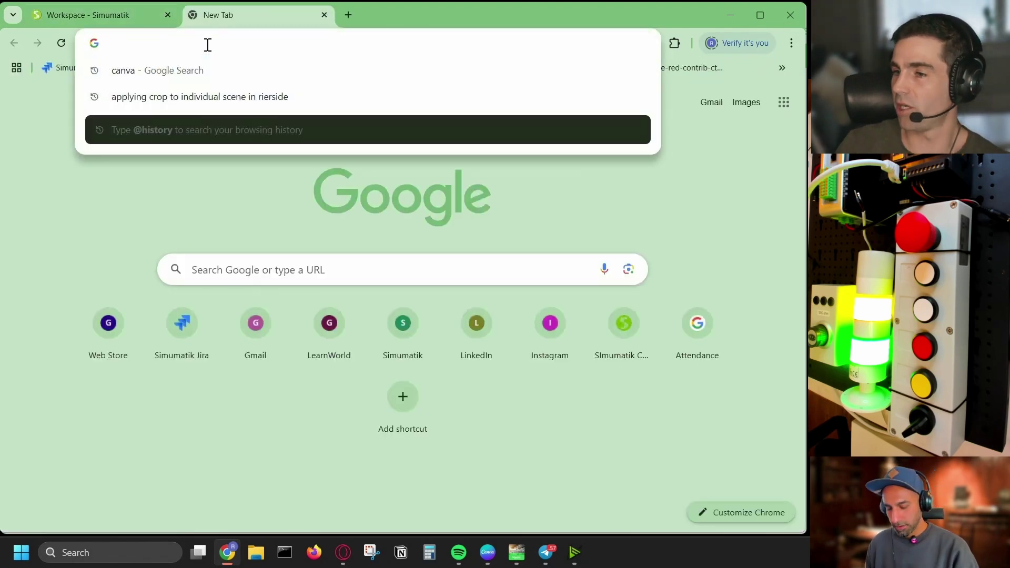
text(academ)
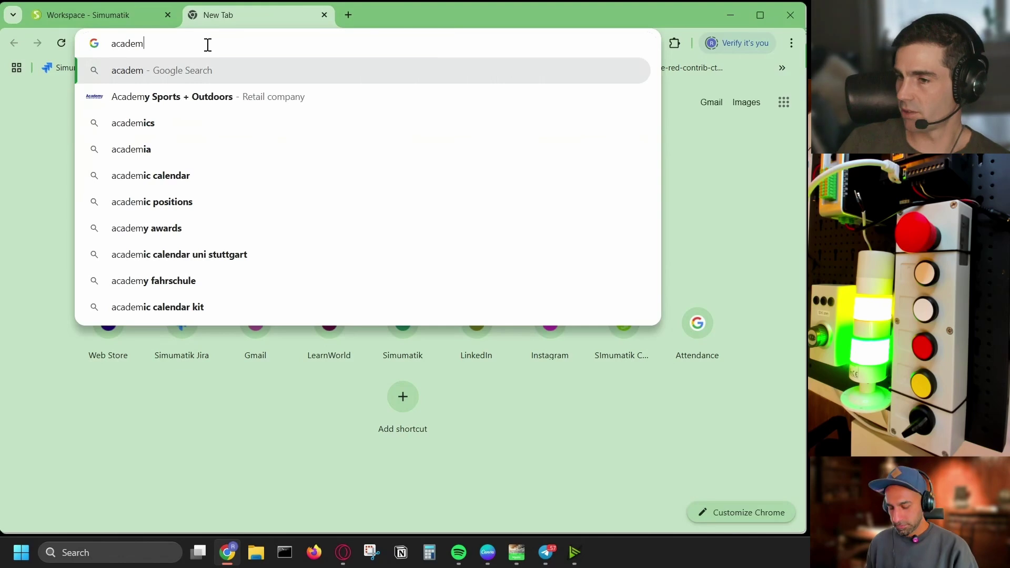
text(y.simumatik.com)
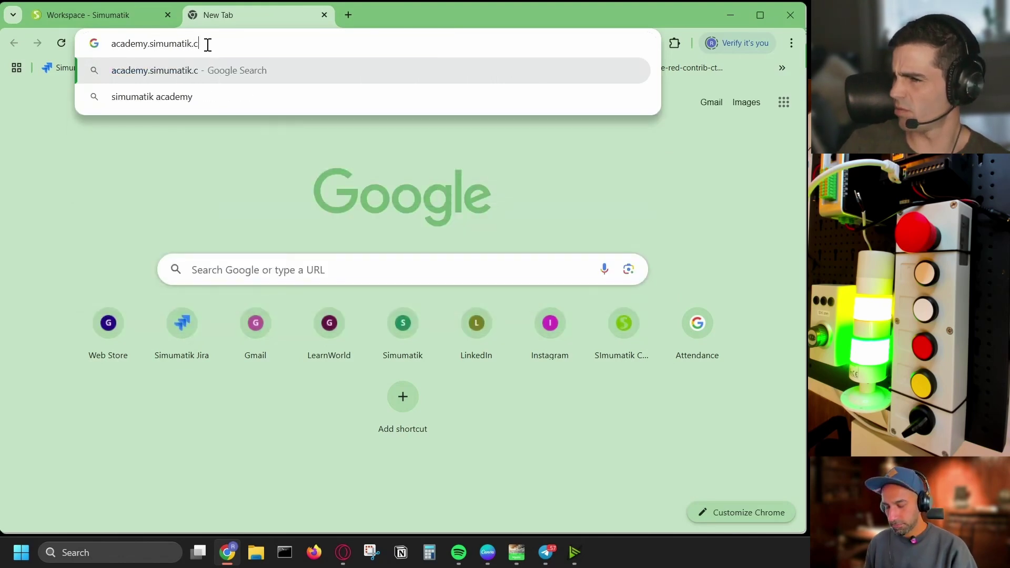
key(Return)
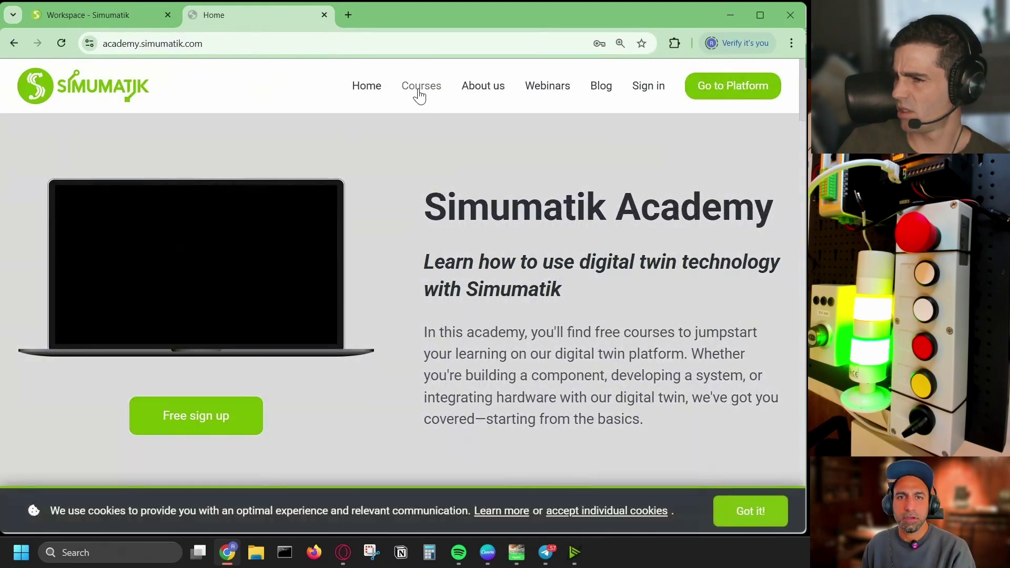
Open the academy's course catalogue and choose the Component builder course
click(419, 90)
scroll(309, 339, down, 12)
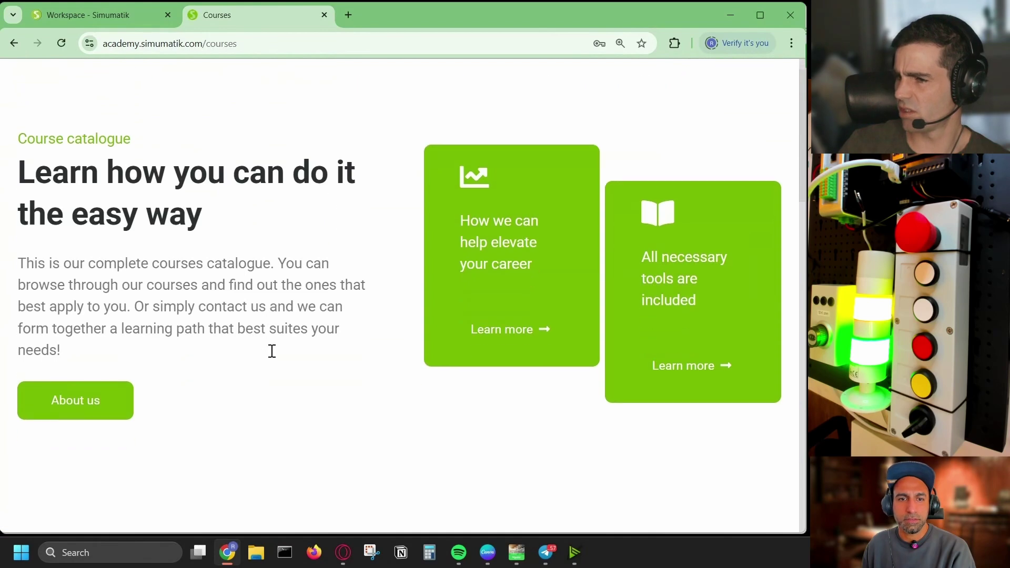
scroll(385, 322, down, 5)
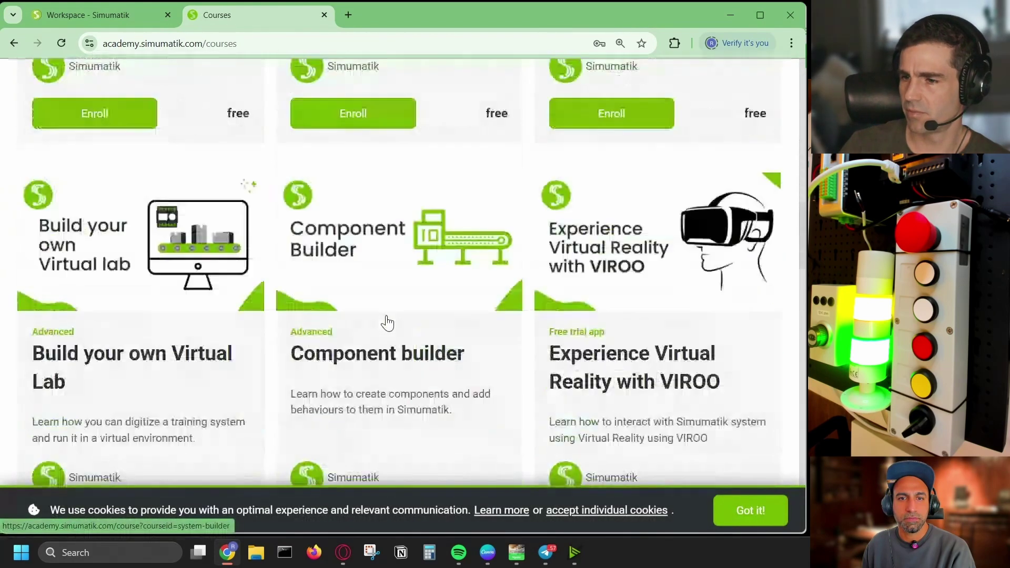
click(389, 322)
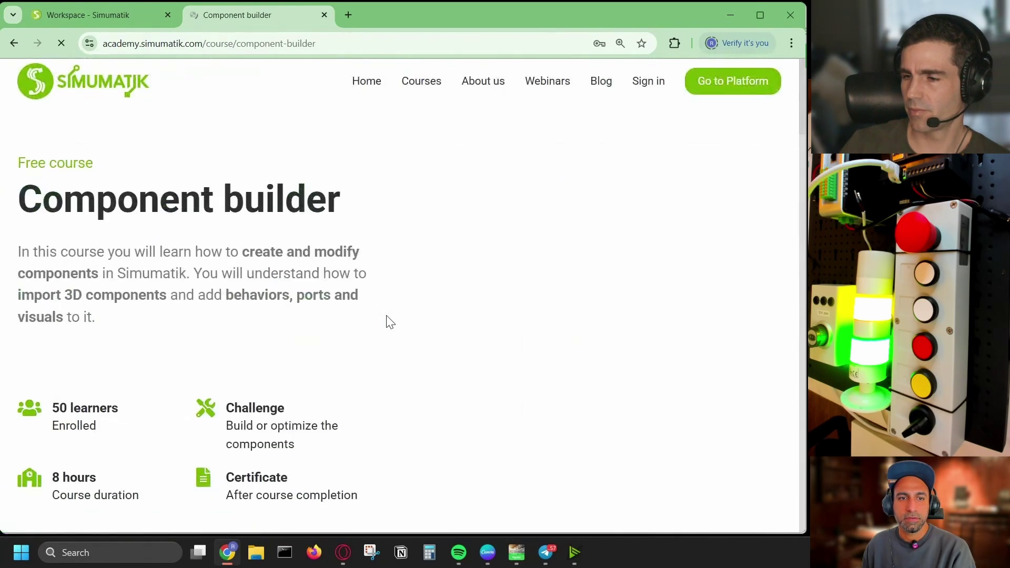
Browse the Component builder course page to the Visualizing components section and accept the cookie notice
scroll(388, 337, down, 15)
scroll(375, 346, down, 3)
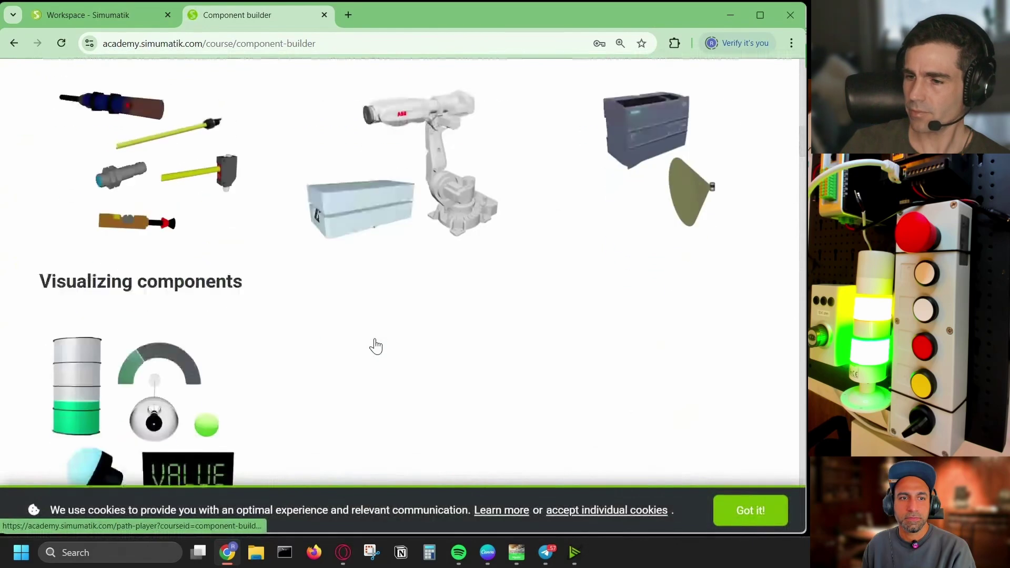
scroll(336, 310, down, 3)
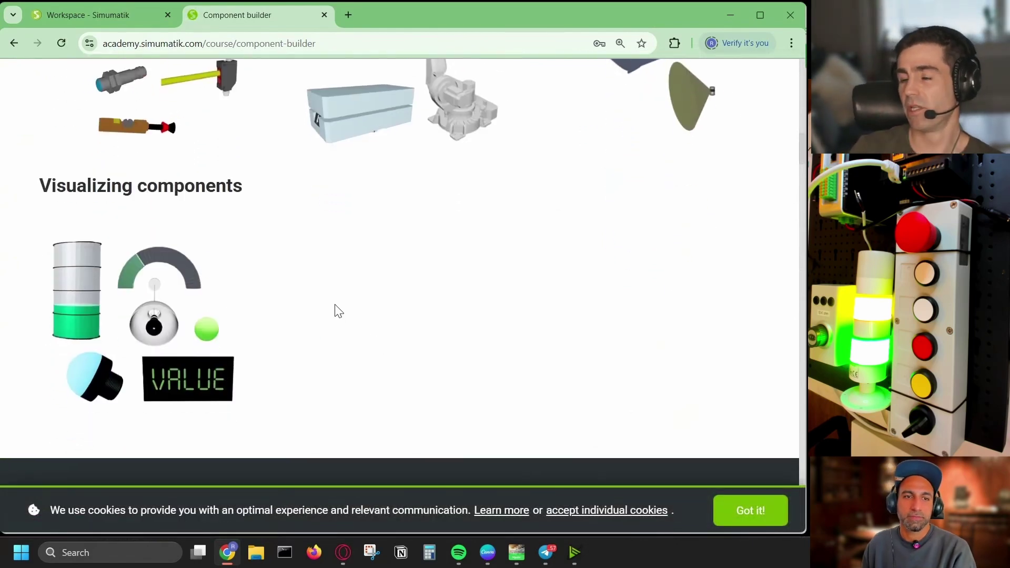
scroll(337, 310, up, 1)
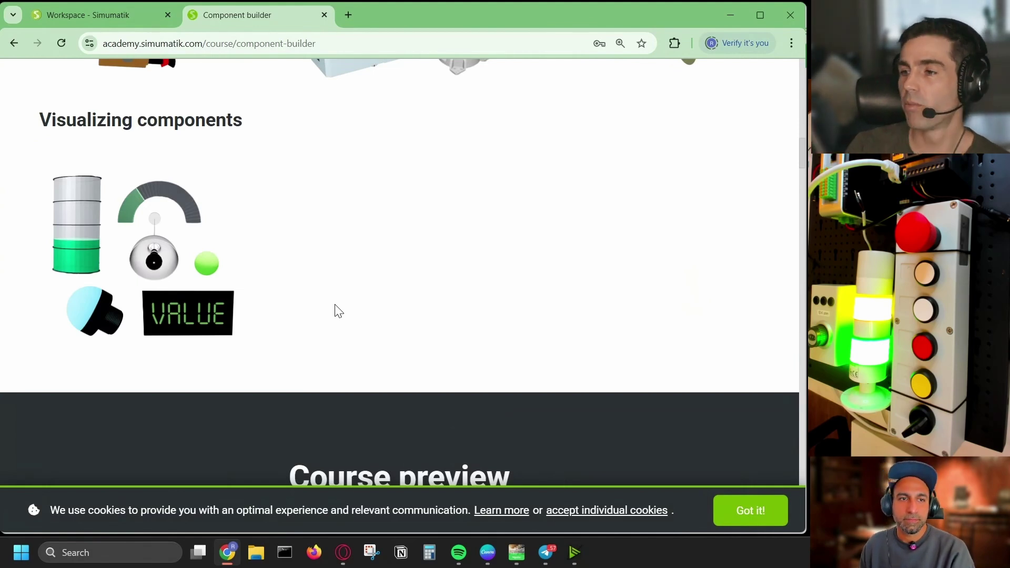
scroll(337, 310, up, 1)
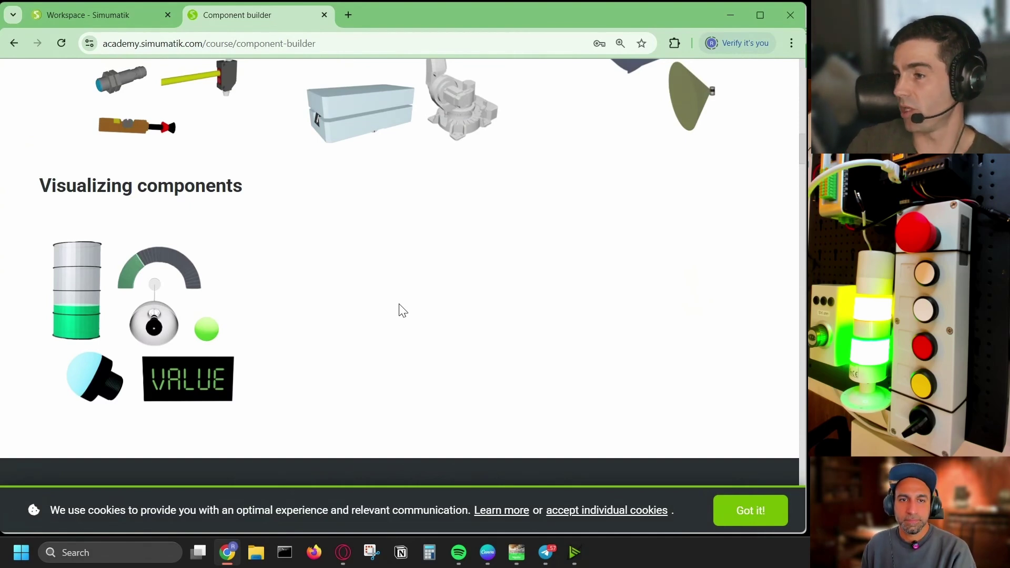
click(768, 514)
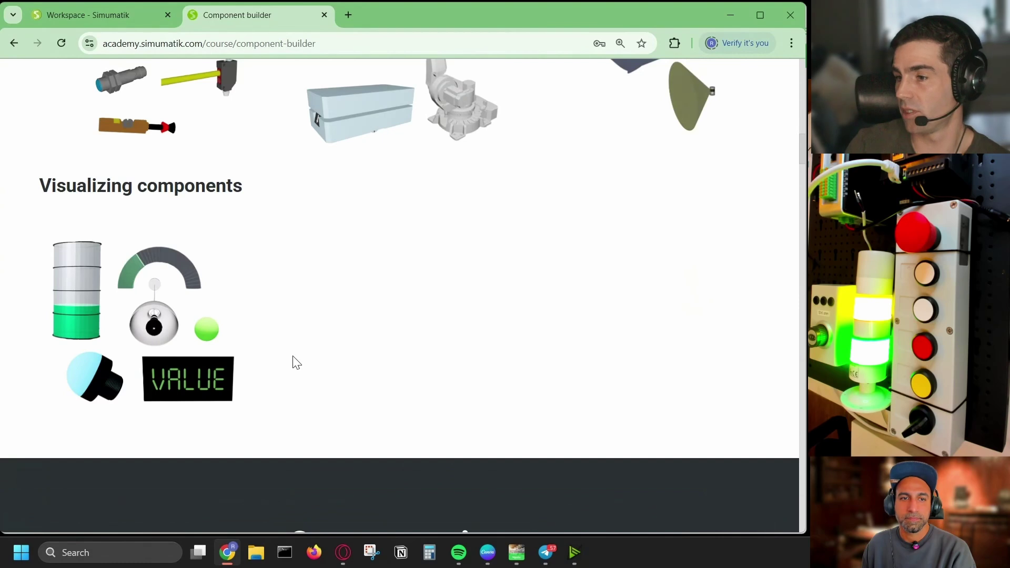
scroll(369, 356, up, 1)
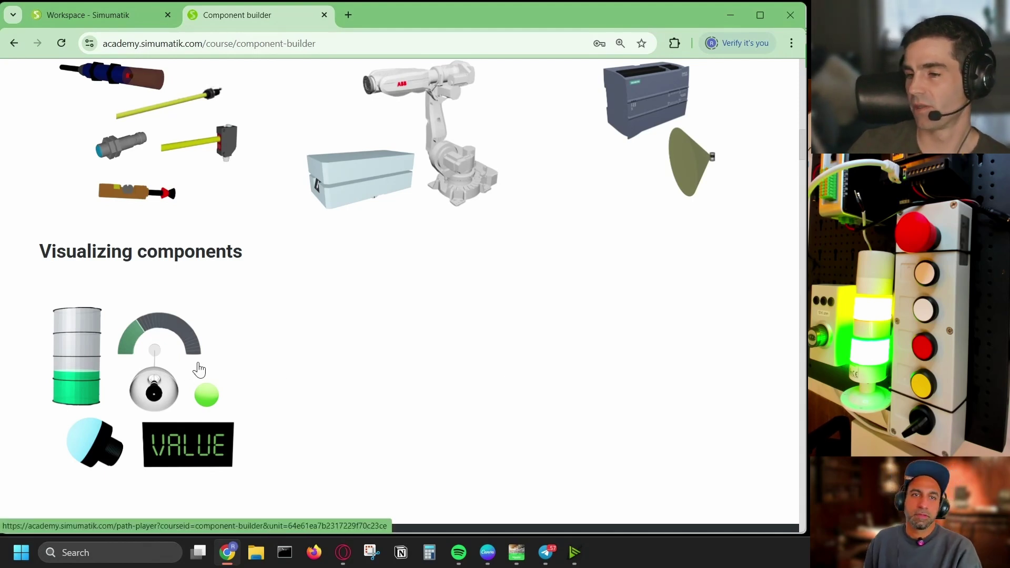
Open the Visualizing components section in the course player, mute its introduction video and show the lesson path
click(126, 369)
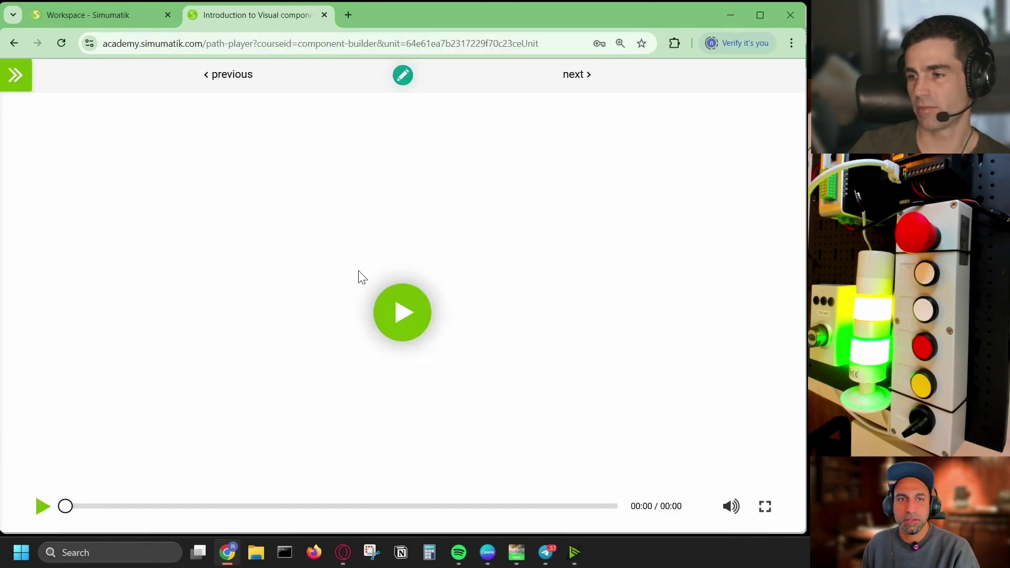
click(16, 74)
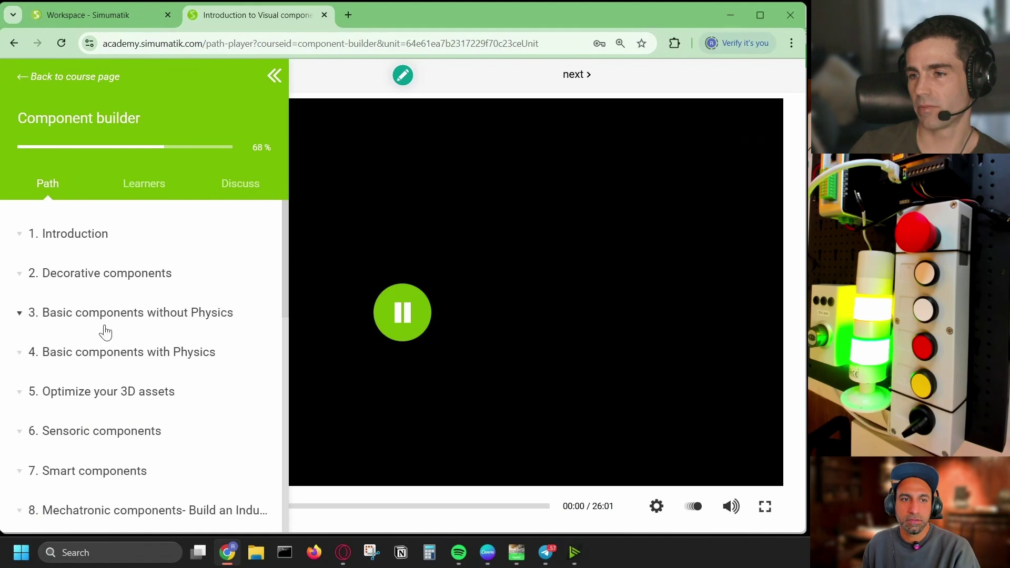
scroll(135, 388, down, 5)
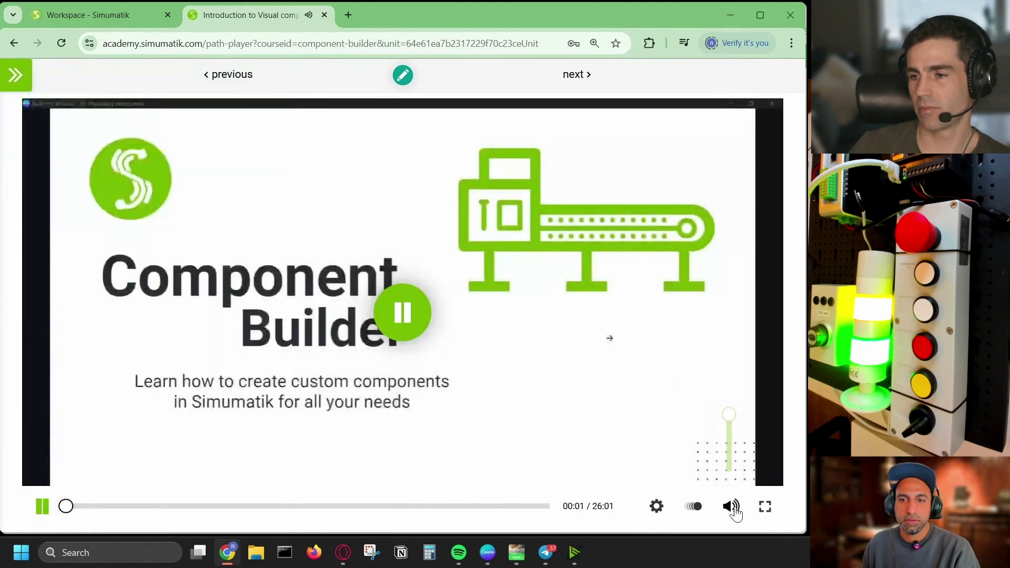
click(731, 507)
click(11, 80)
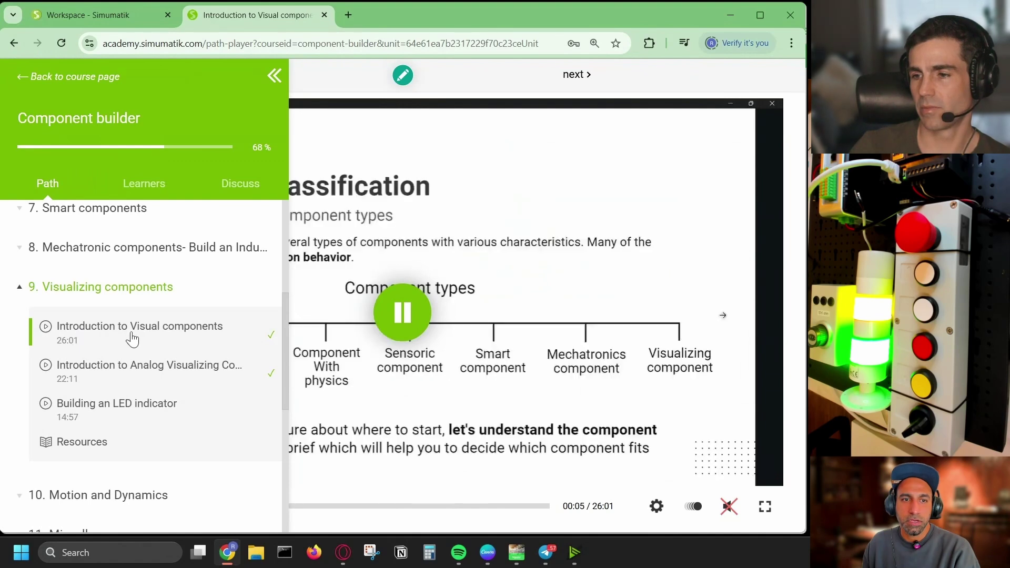
Review the lessons under Visualizing components and the following course chapters, and pause the video
scroll(203, 339, down, 1)
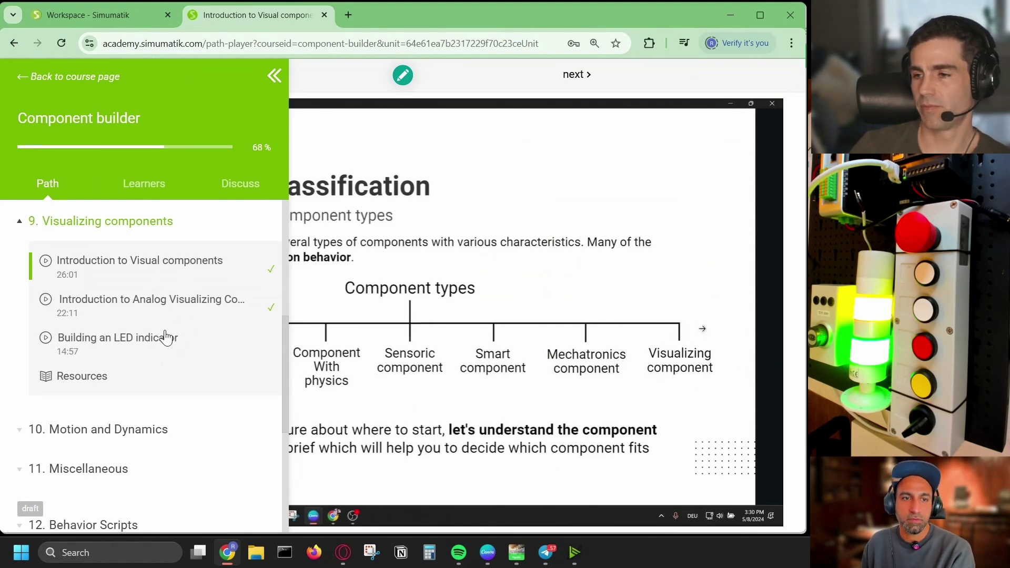
click(25, 221)
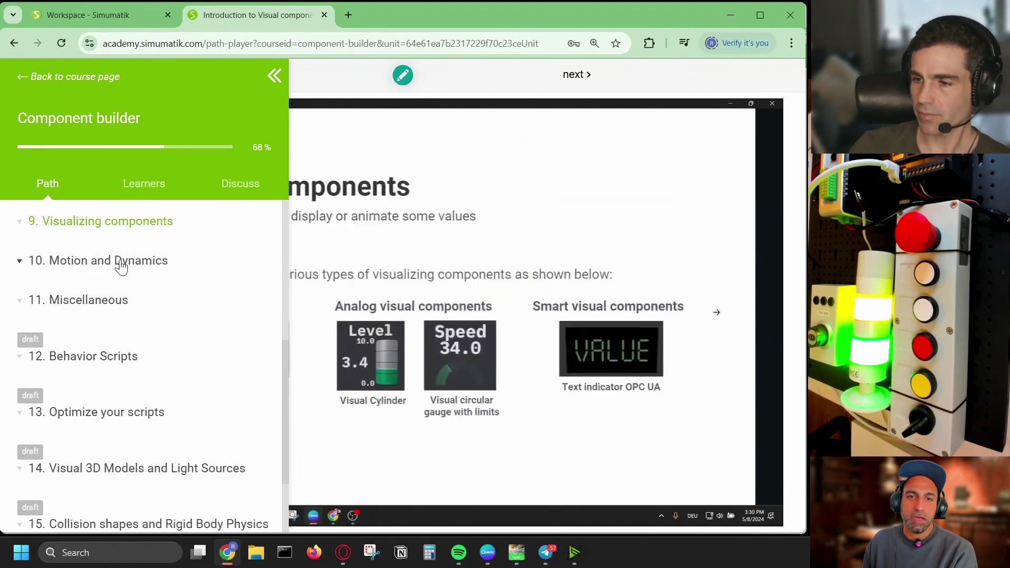
click(23, 222)
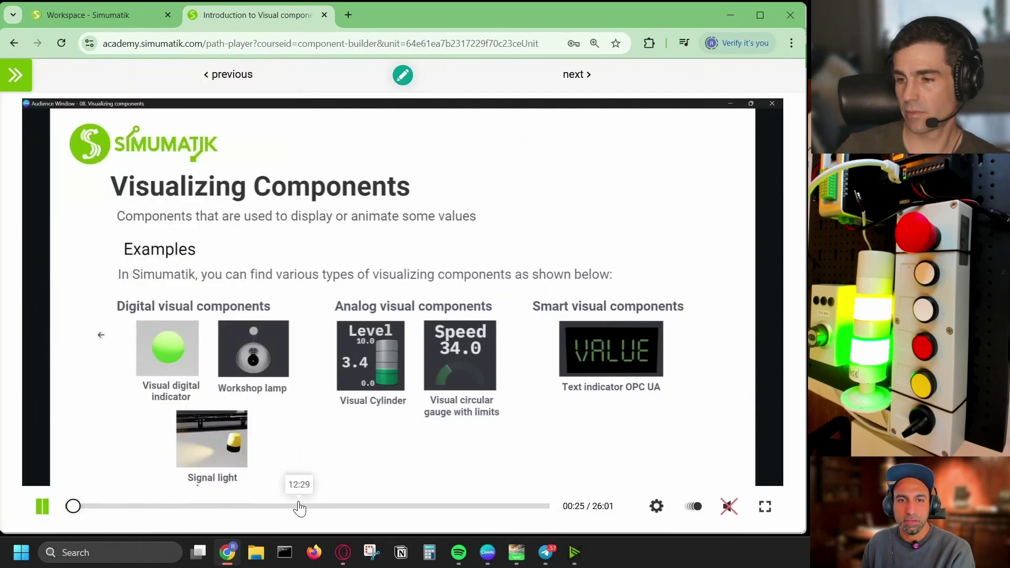
click(42, 506)
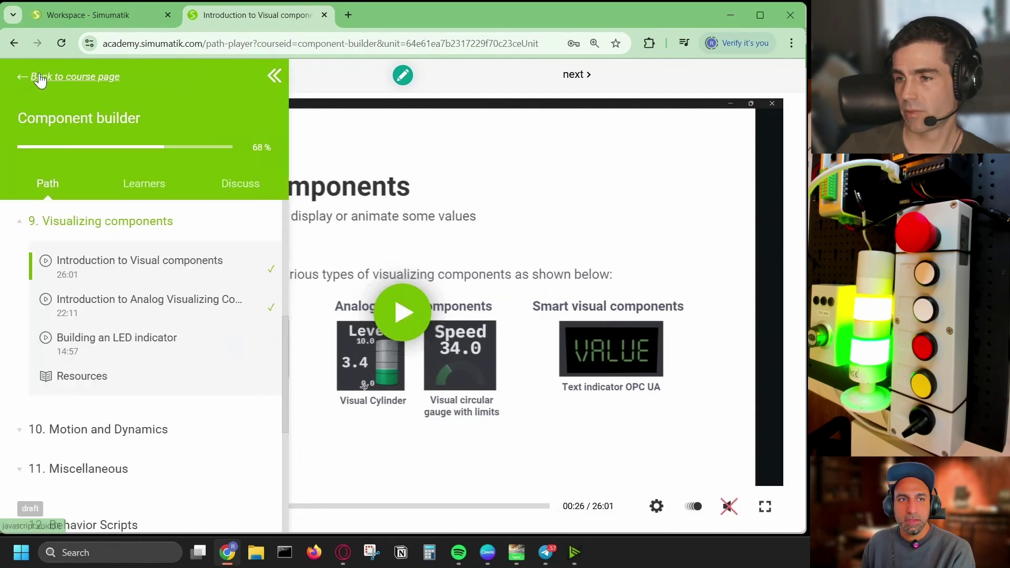
Return to the Simumatik workspace, hide the side panels and frame the PLC rack, light beacon and button panel from the front
click(106, 19)
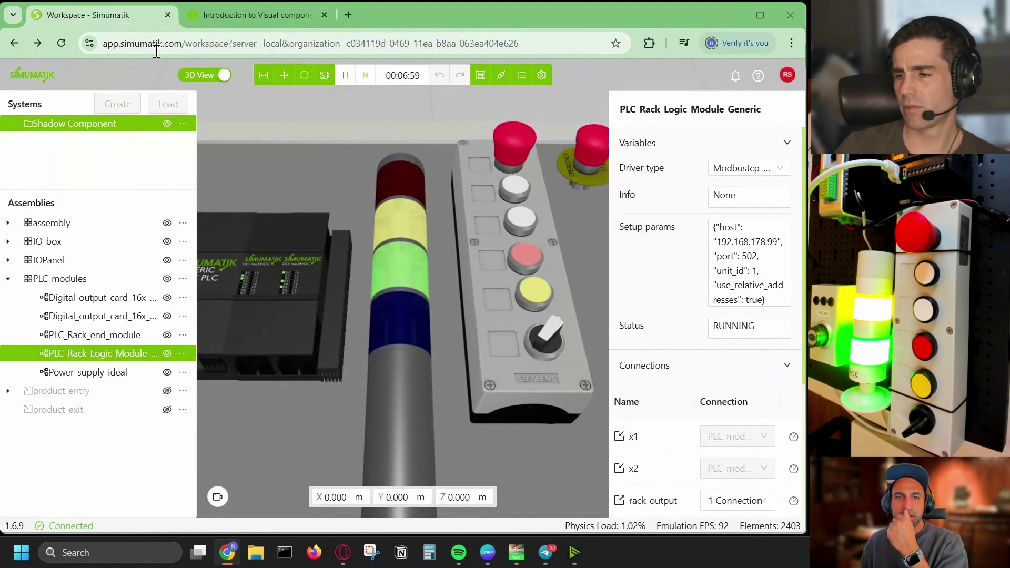
scroll(337, 229, down, 5)
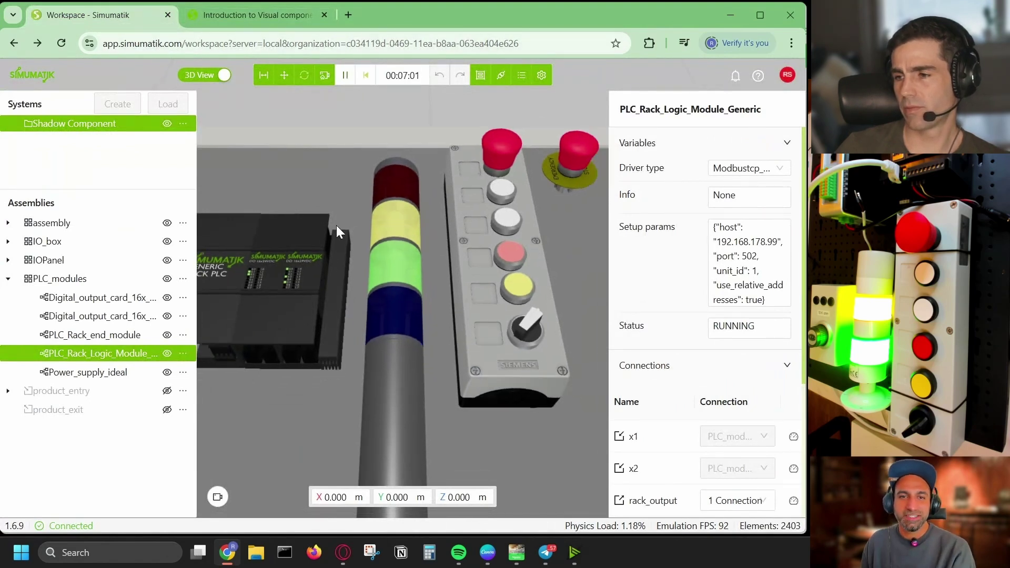
scroll(363, 279, up, 5)
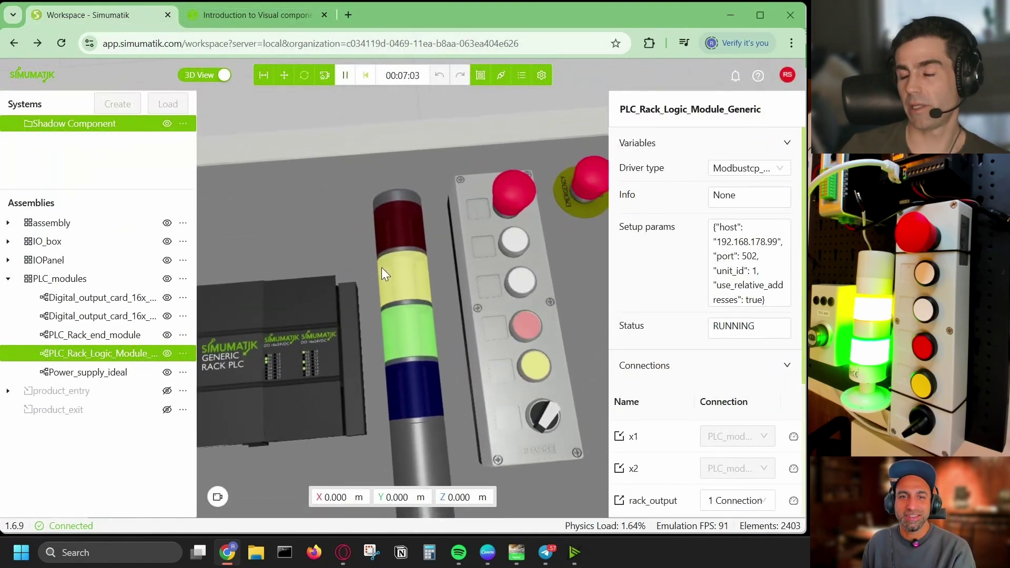
click(263, 79)
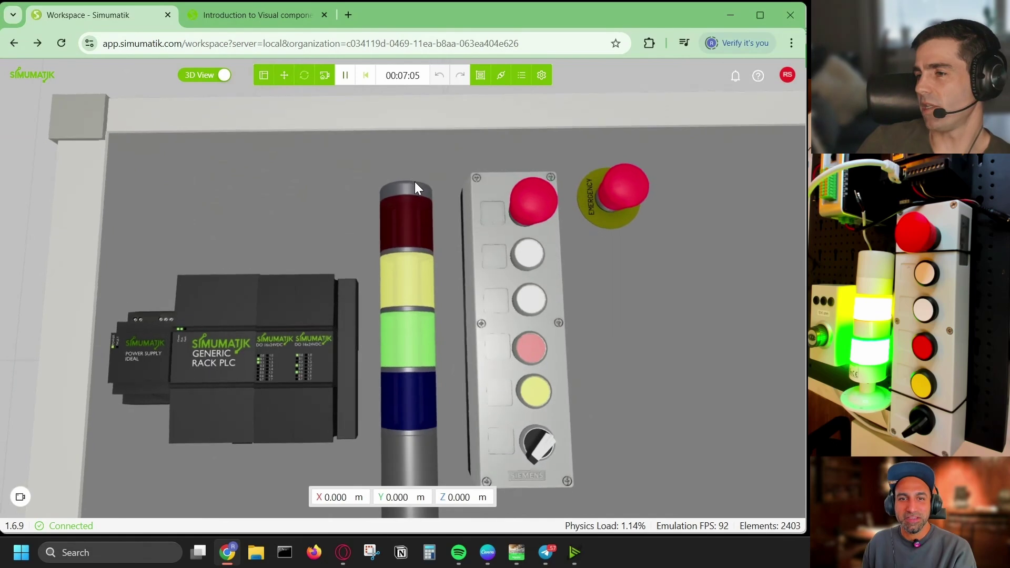
scroll(412, 196, up, 3)
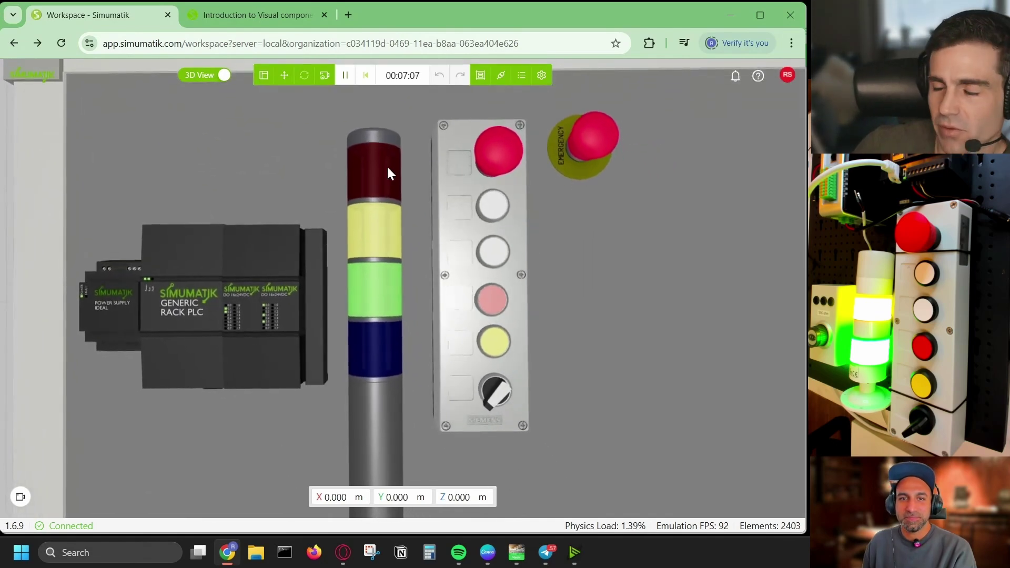
middle_drag(460, 252, 477, 261)
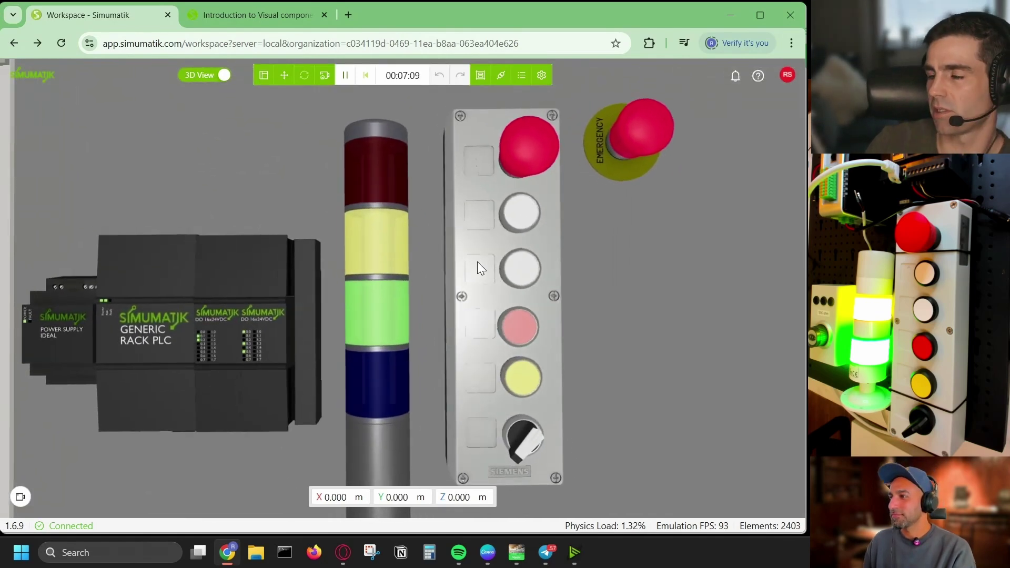